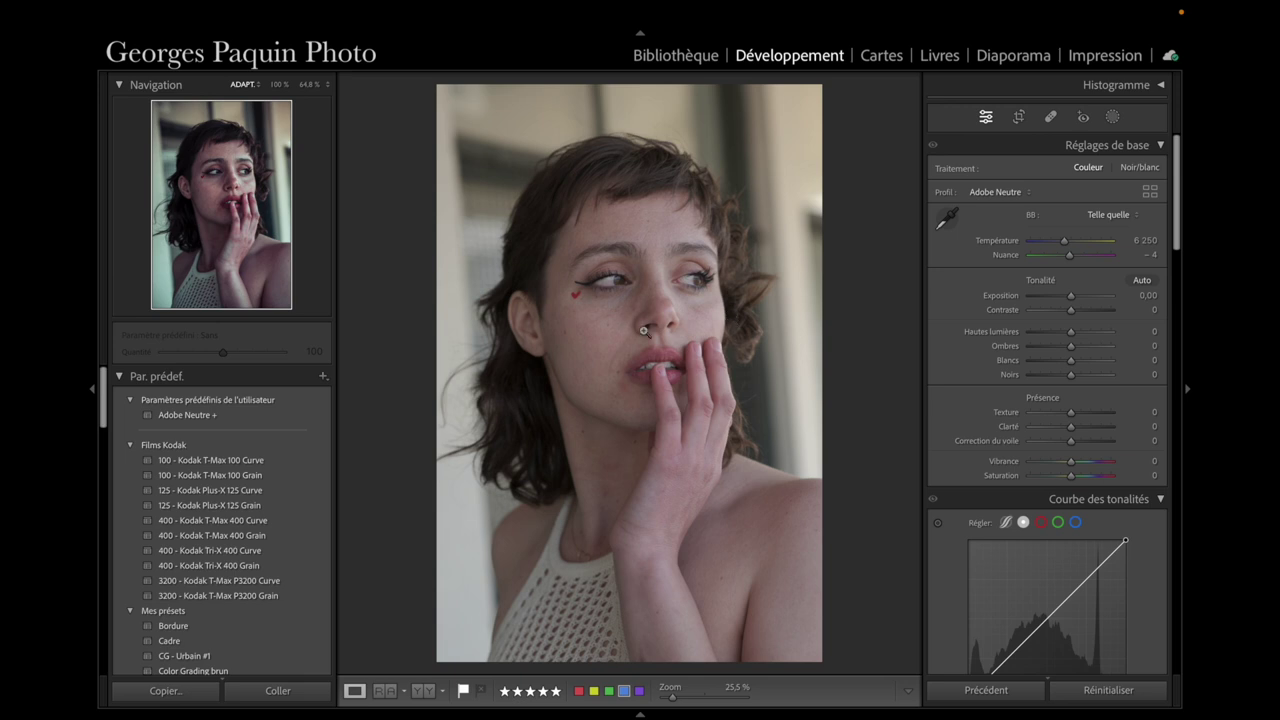
# Zoom in on the face and mouth to inspect the skin, then return to the full portrait.
pyautogui.click(644, 332)
pyautogui.moveTo(583, 277)
pyautogui.mouseDown()
pyautogui.moveTo(543, 437)
pyautogui.moveTo(560, 254)
pyautogui.moveTo(609, 380)
pyautogui.mouseUp()
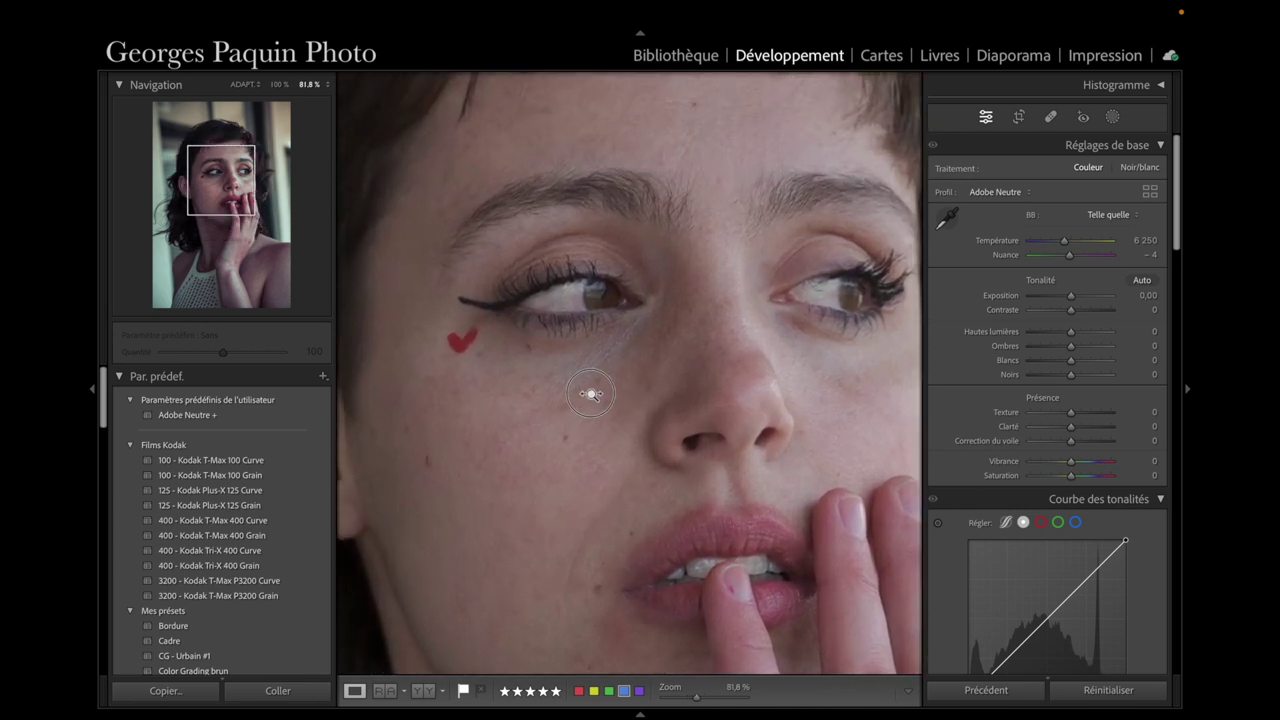
pyautogui.moveTo(591, 393)
pyautogui.mouseDown()
pyautogui.moveTo(623, 531)
pyautogui.moveTo(578, 375)
pyautogui.mouseUp()
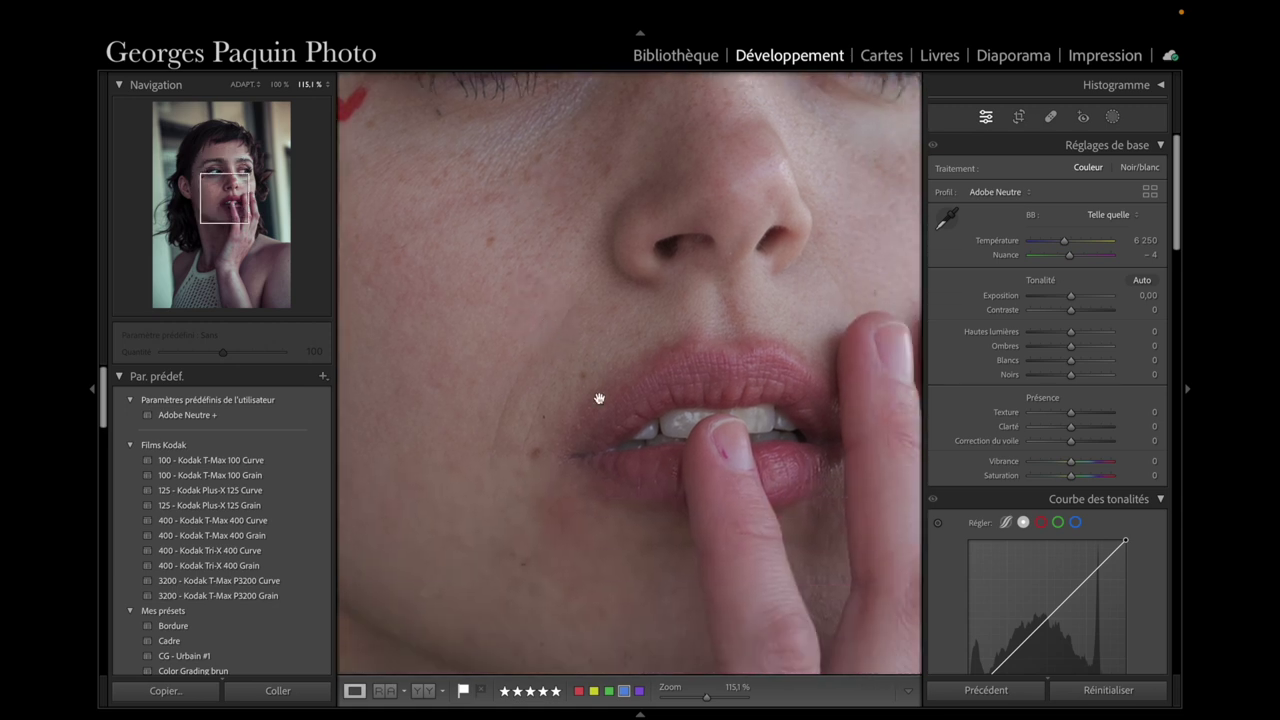
pyautogui.moveTo(771, 491); pyautogui.dragTo(643, 380)
pyautogui.moveTo(731, 277)
pyautogui.mouseDown()
pyautogui.moveTo(688, 430)
pyautogui.moveTo(737, 366)
pyautogui.moveTo(666, 371)
pyautogui.mouseUp()
pyautogui.click(666, 371)
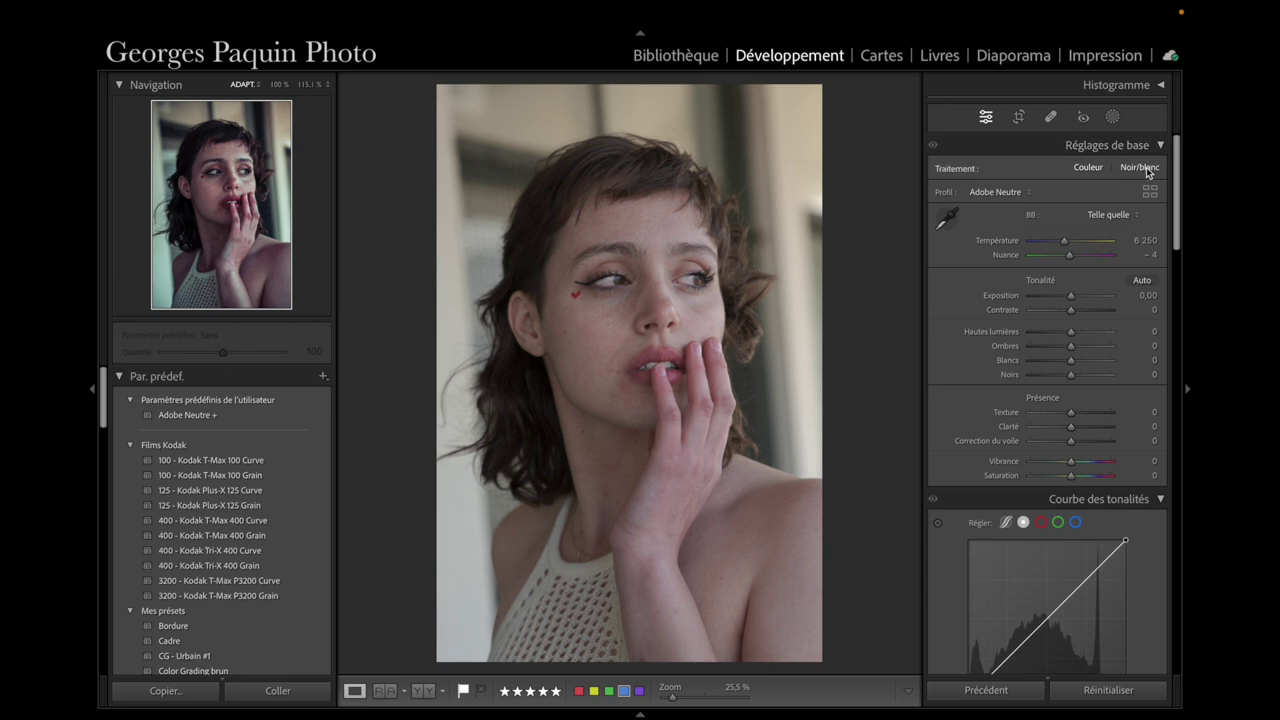
# Convert the portrait to black and white and lower exposure to −0,25.
pyautogui.click(1140, 168)
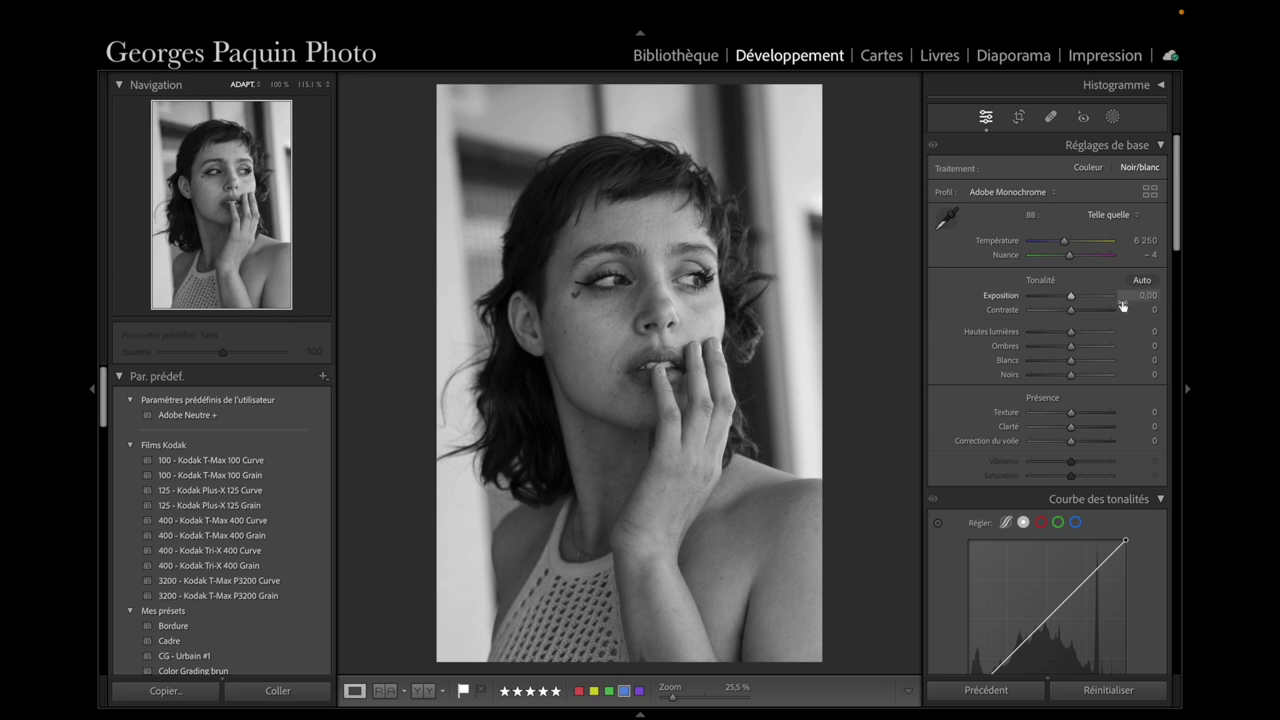
pyautogui.moveTo(1073, 305); pyautogui.dragTo(1068, 305)
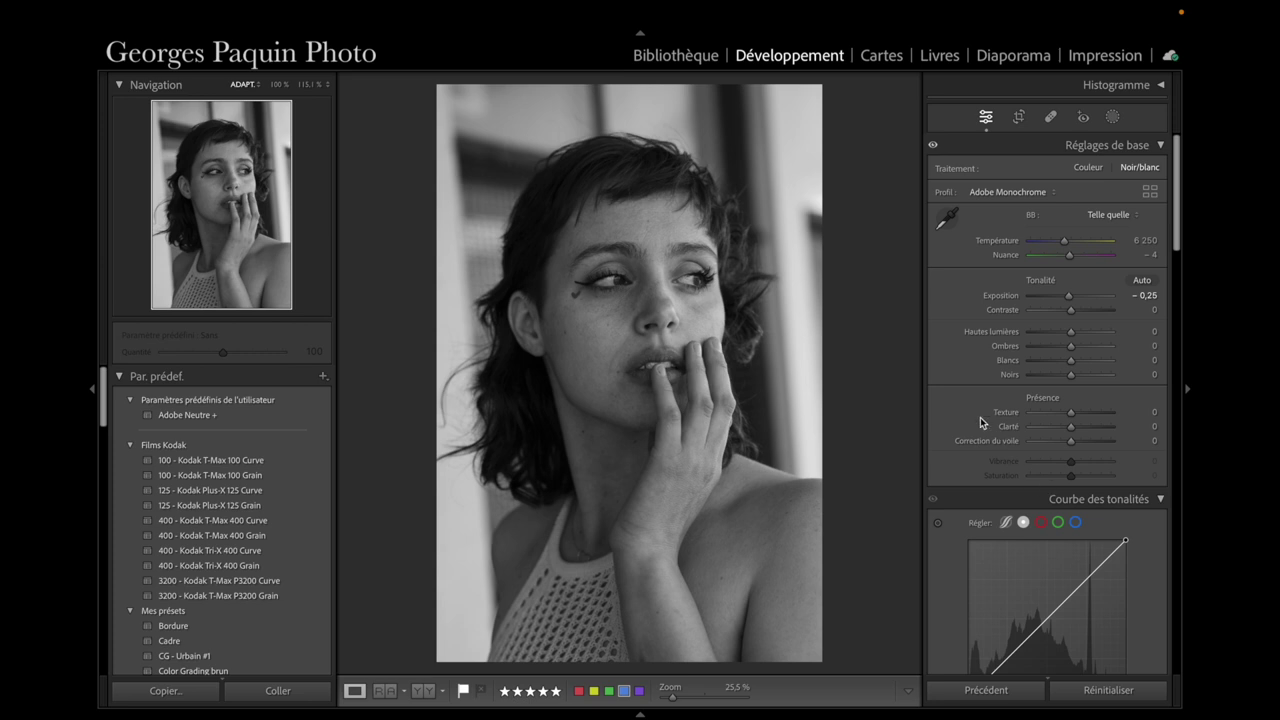
pyautogui.scroll(-2, 980, 423)
# Build a two-point tone curve lifting the shadows and raising input 154 to output 159.
pyautogui.scroll(-2, 980, 423)
pyautogui.scroll(-1, 980, 420)
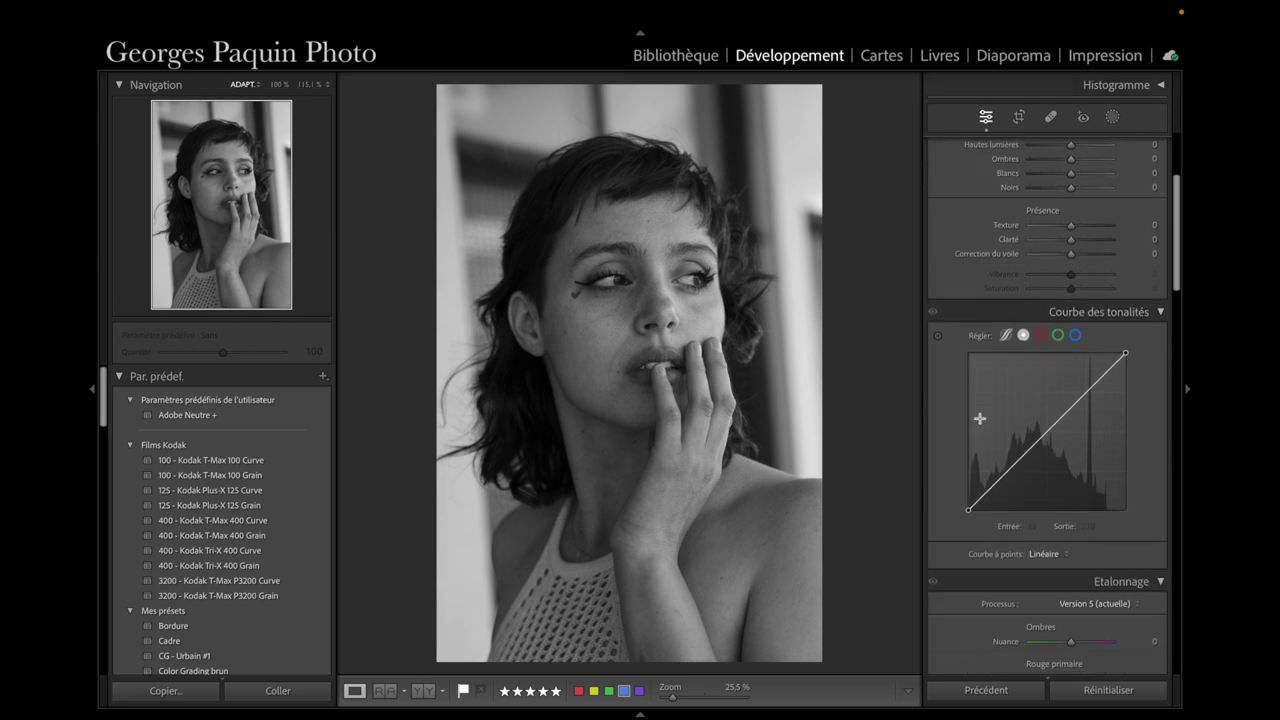
pyautogui.scroll(-2, 979, 418)
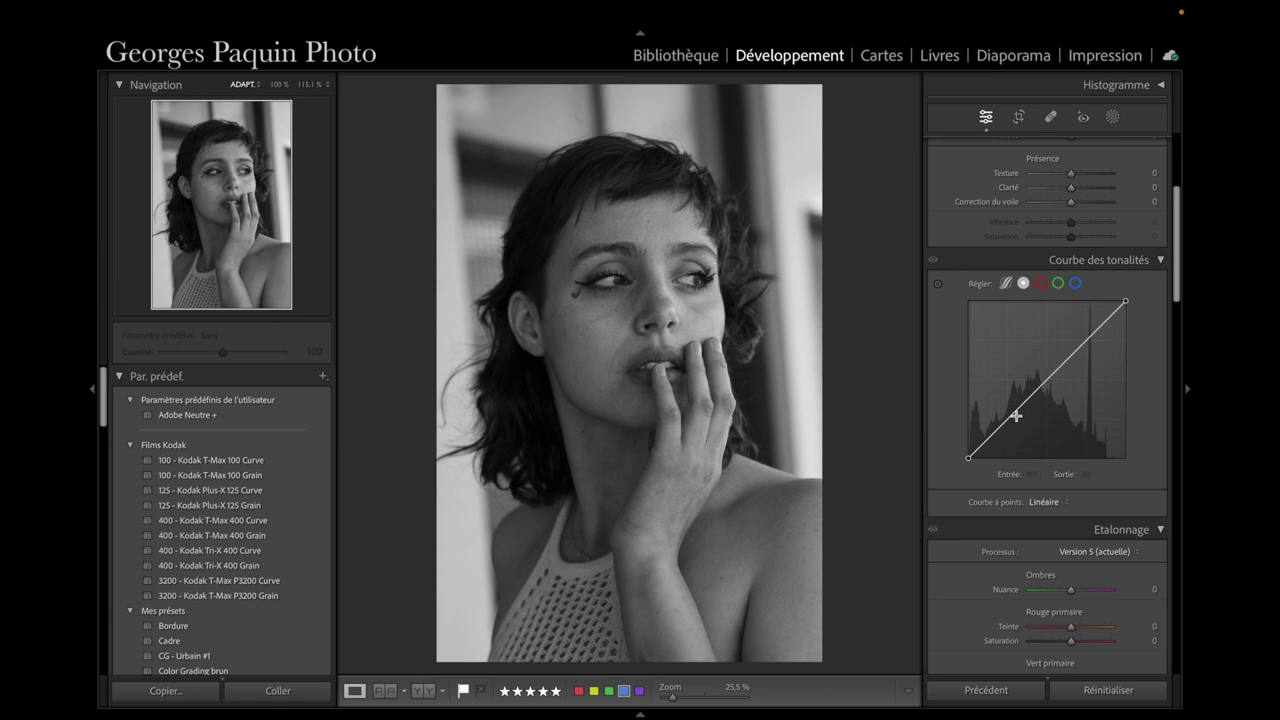
pyautogui.moveTo(1013, 415); pyautogui.dragTo(1006, 408)
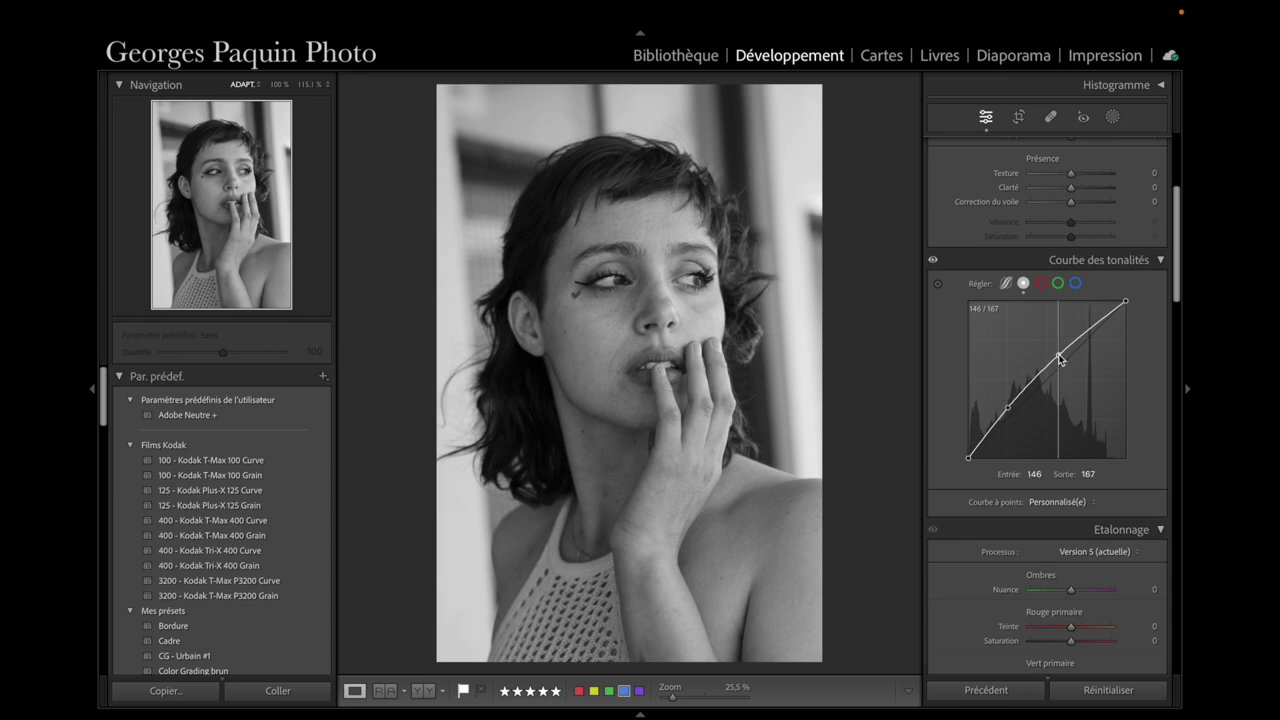
pyautogui.click(1063, 361)
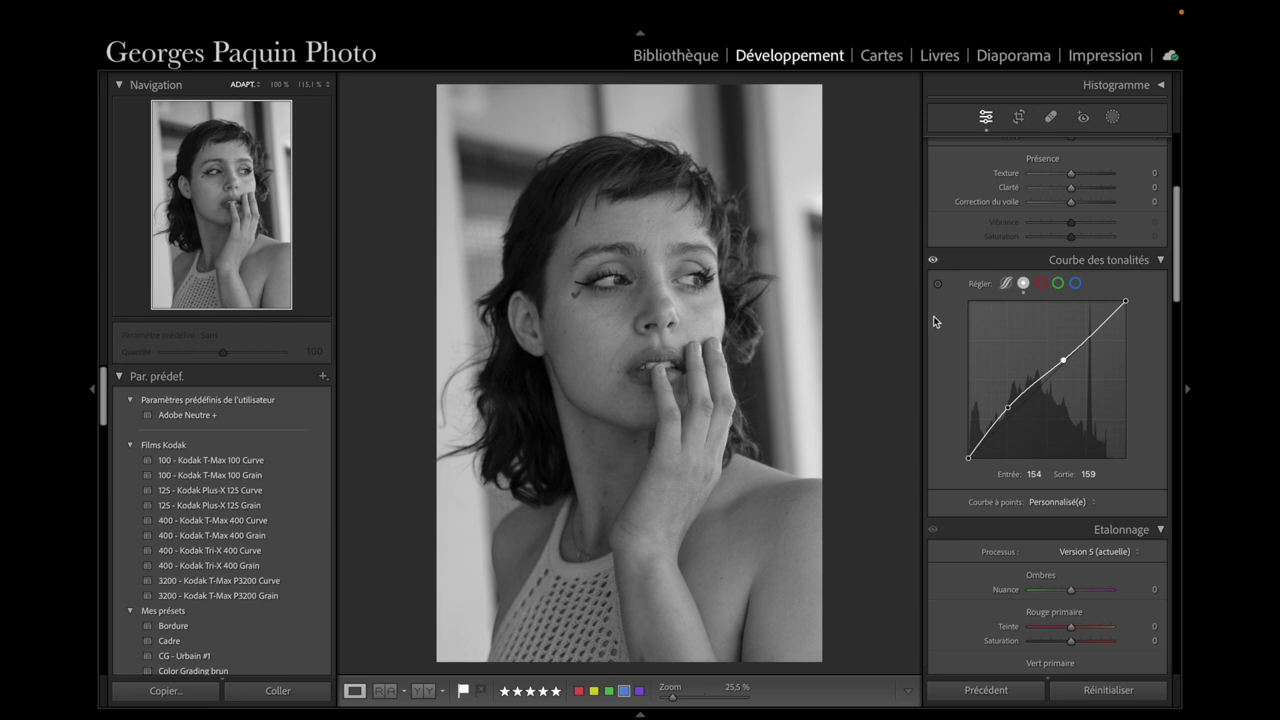
pyautogui.scroll(3, 940, 340)
# In Basic, set blacks −31, shadows +29, whites +30, highlights −46 and contrast −9.
pyautogui.scroll(2, 940, 340)
pyautogui.scroll(1, 940, 340)
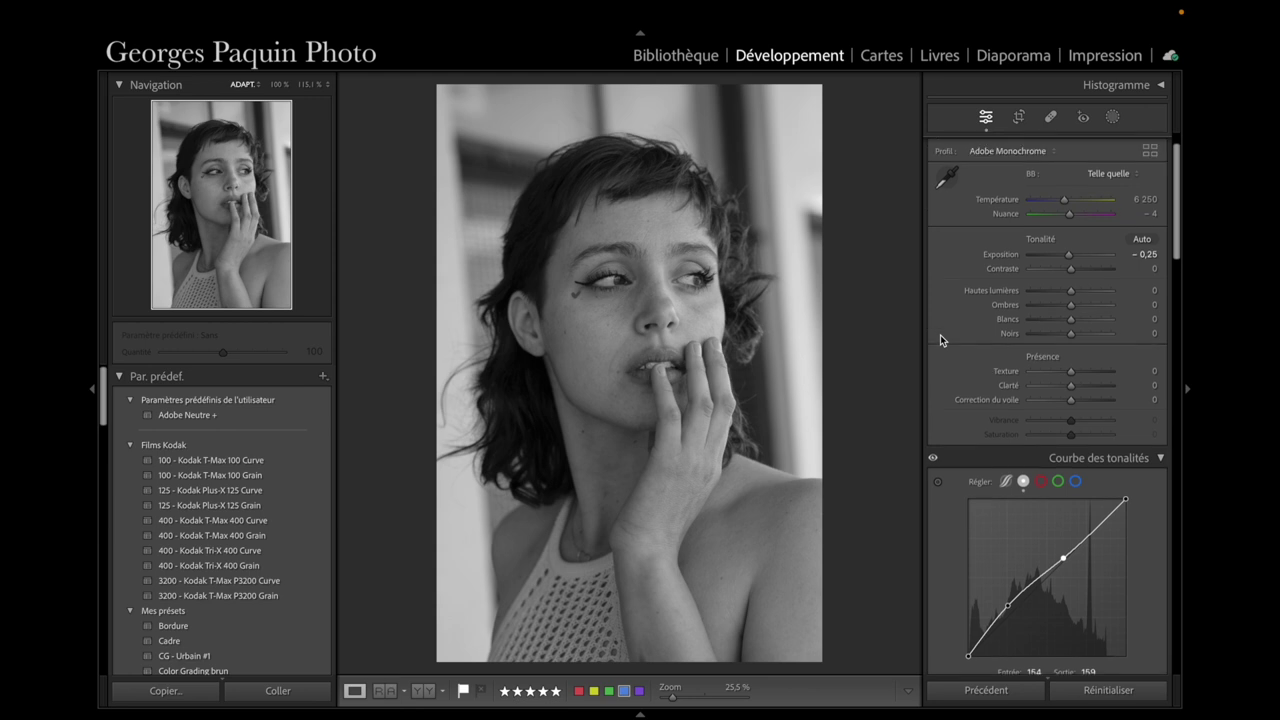
pyautogui.moveTo(1071, 334); pyautogui.dragTo(1061, 336)
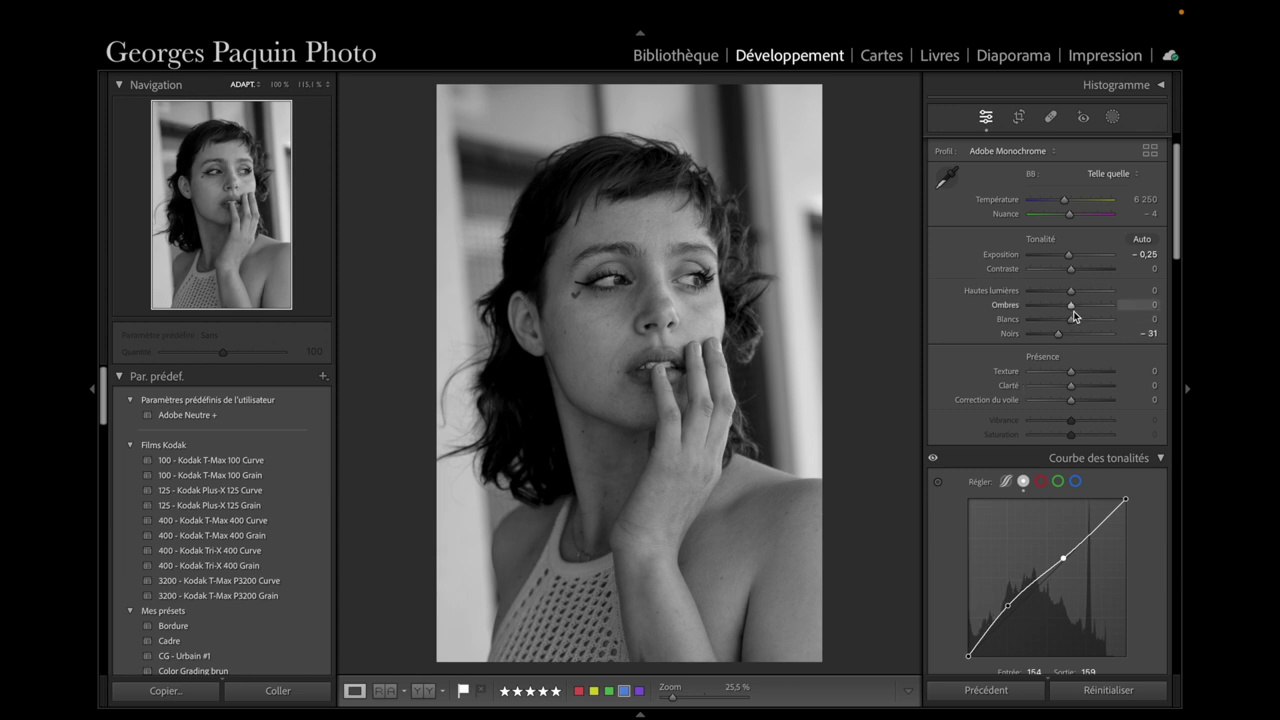
pyautogui.moveTo(1072, 308); pyautogui.dragTo(1083, 321)
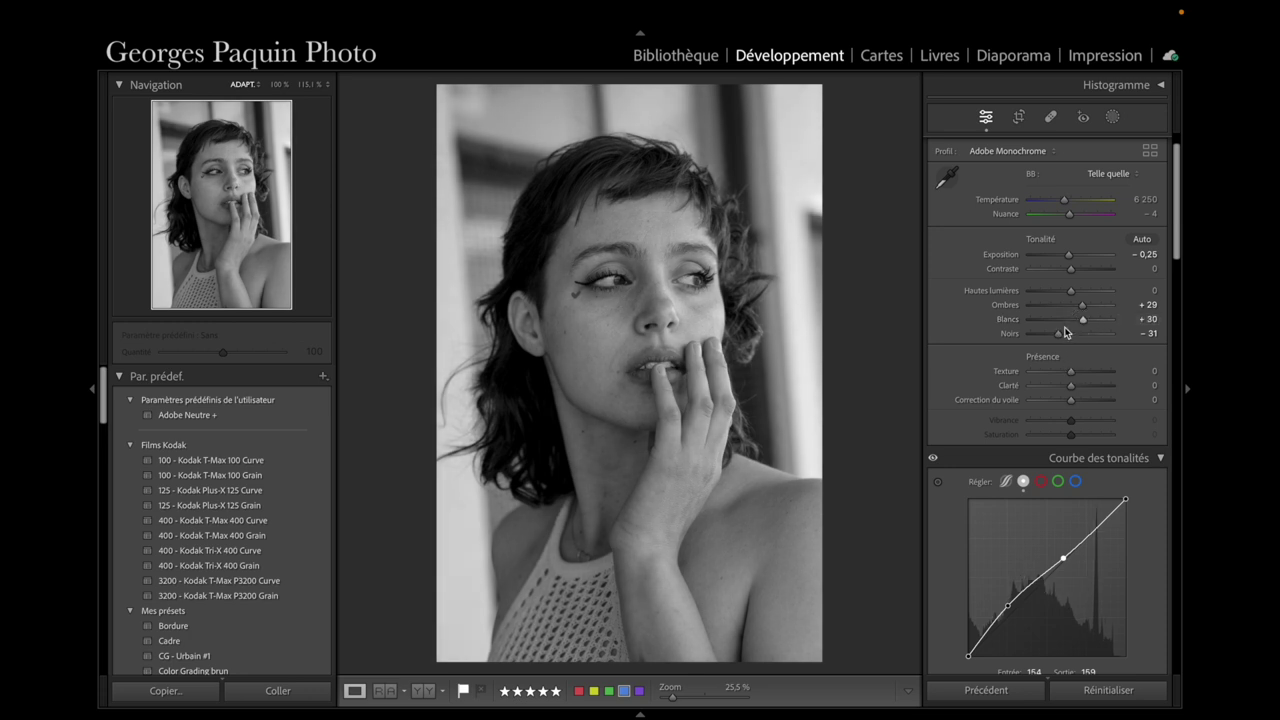
pyautogui.moveTo(1074, 294); pyautogui.dragTo(1058, 302)
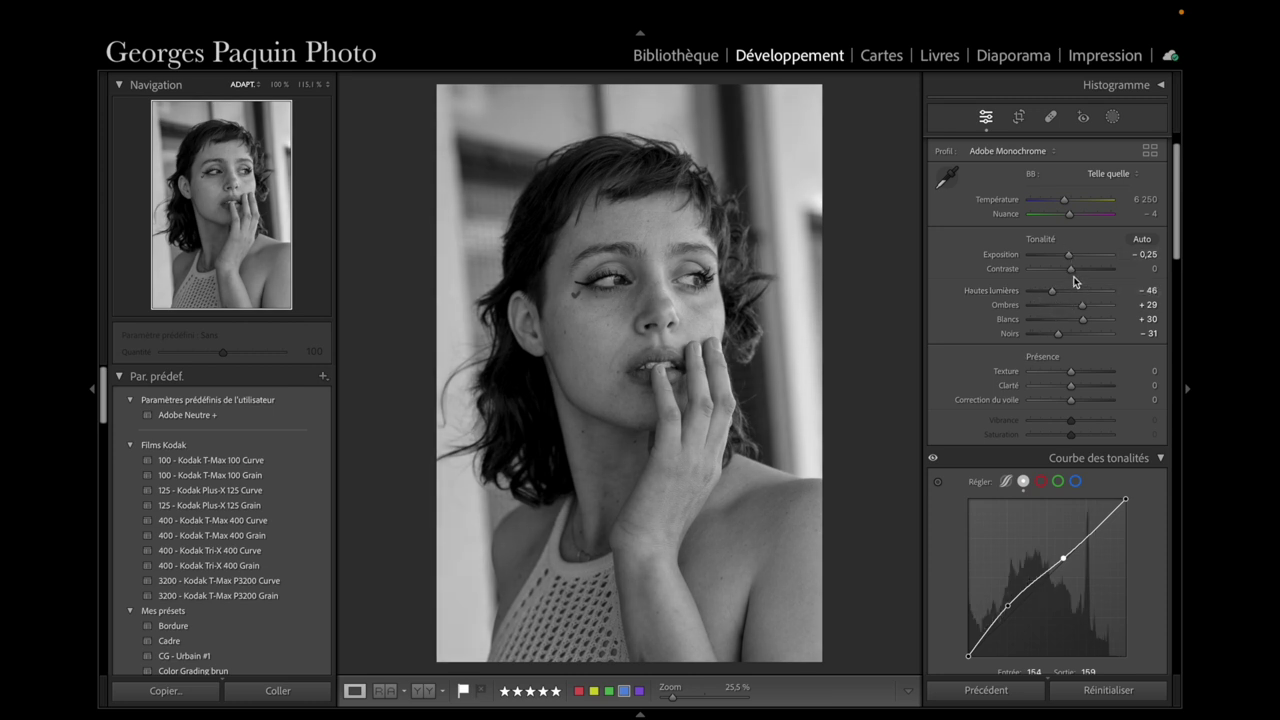
pyautogui.moveTo(1071, 270); pyautogui.dragTo(1067, 271)
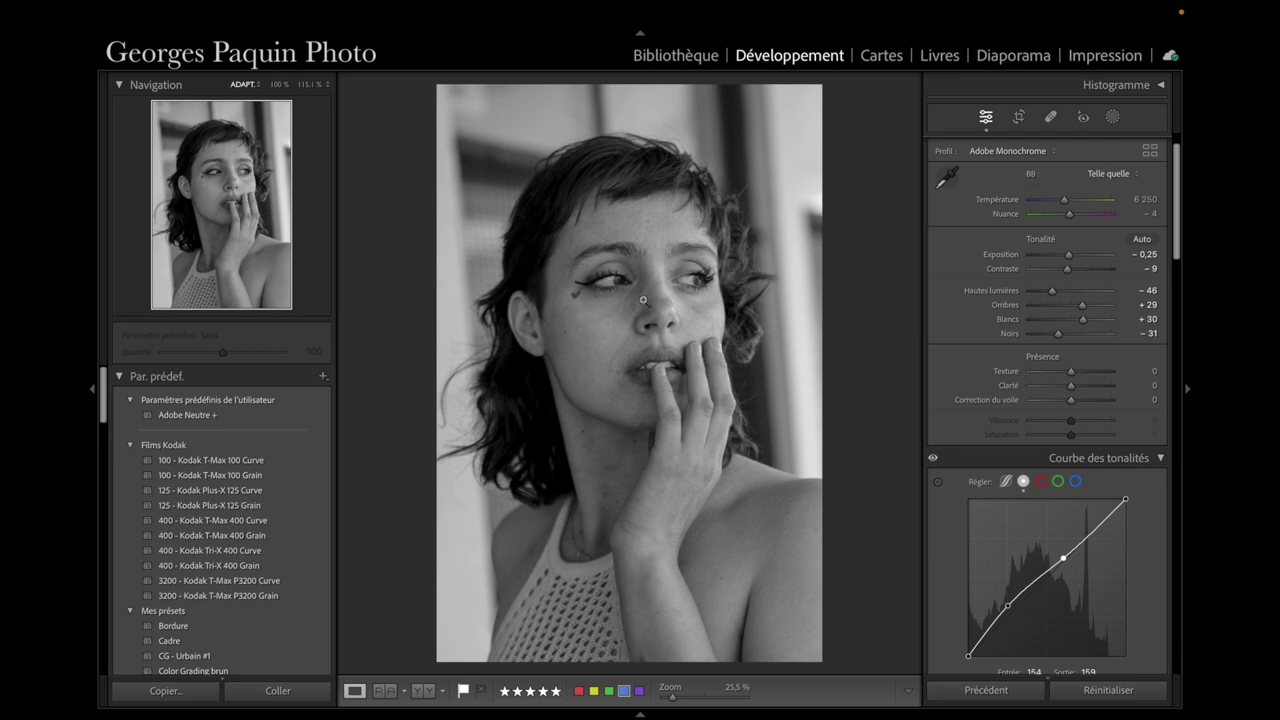
pyautogui.click(643, 299)
pyautogui.moveTo(529, 420); pyautogui.dragTo(618, 250)
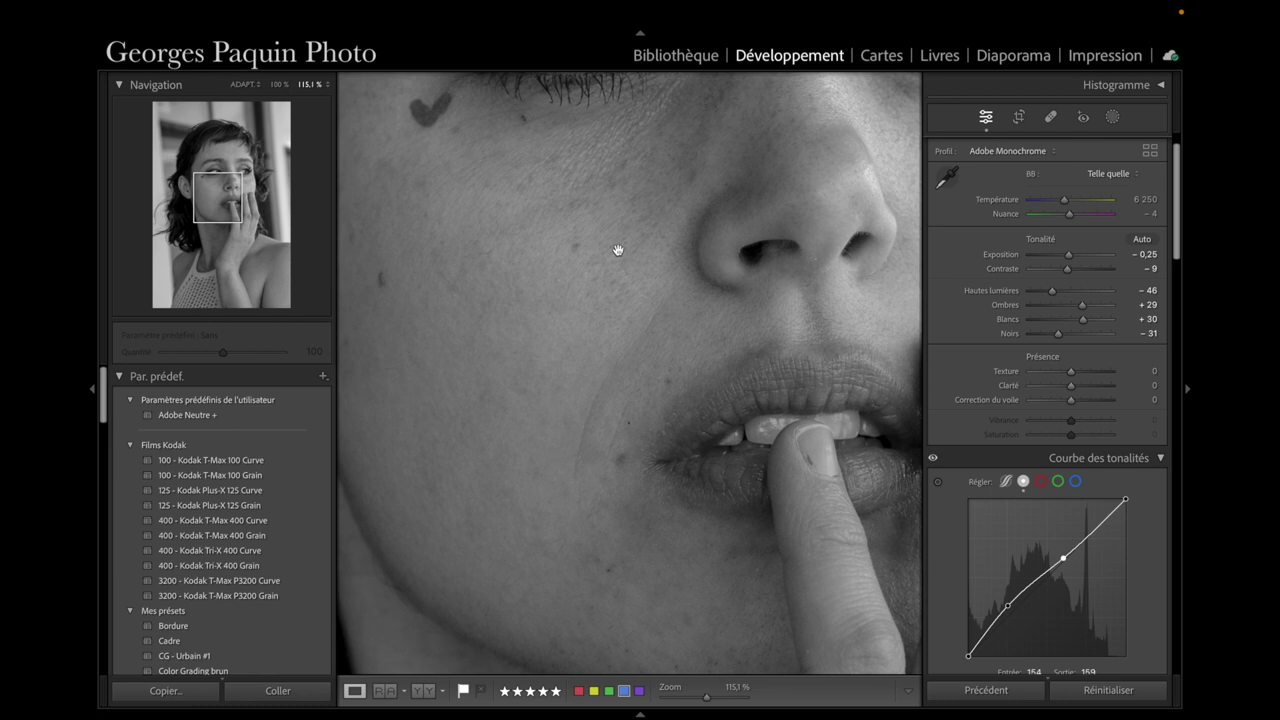
pyautogui.moveTo(537, 486); pyautogui.dragTo(551, 346)
pyautogui.moveTo(582, 163); pyautogui.dragTo(543, 417)
pyautogui.moveTo(646, 223); pyautogui.dragTo(554, 457)
pyautogui.moveTo(634, 143); pyautogui.dragTo(680, 283)
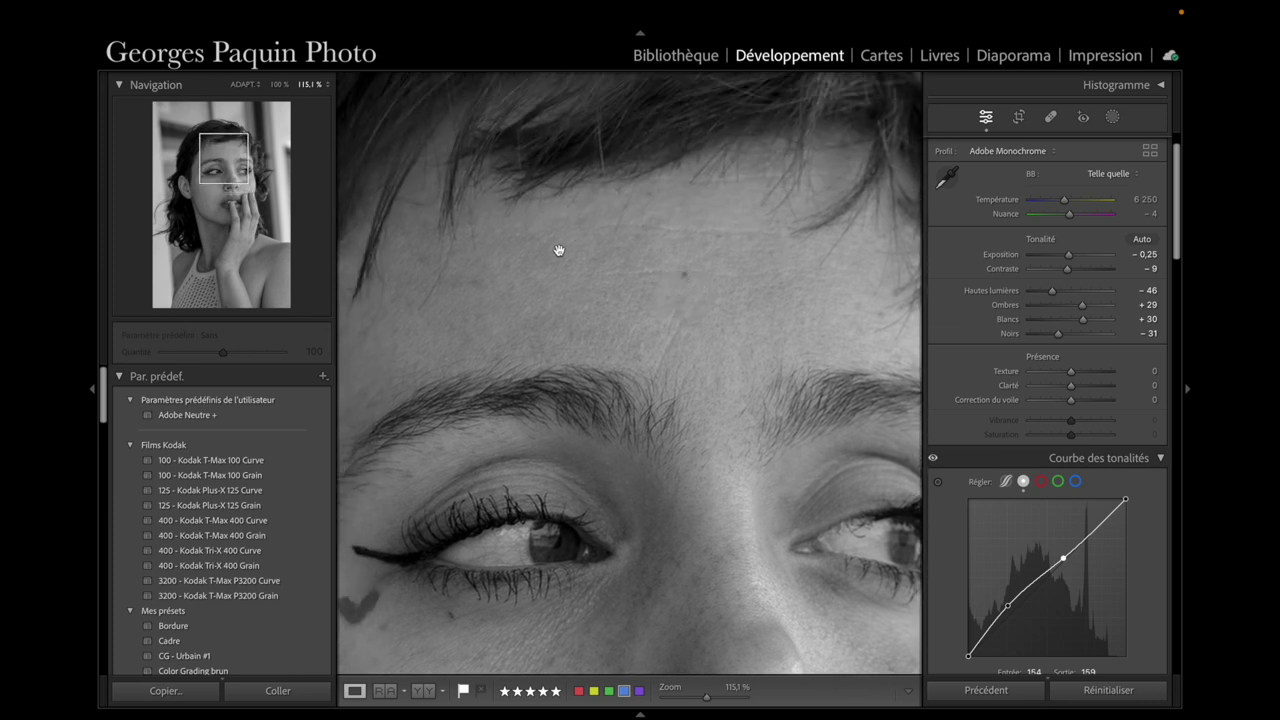
pyautogui.moveTo(751, 366); pyautogui.dragTo(706, 317)
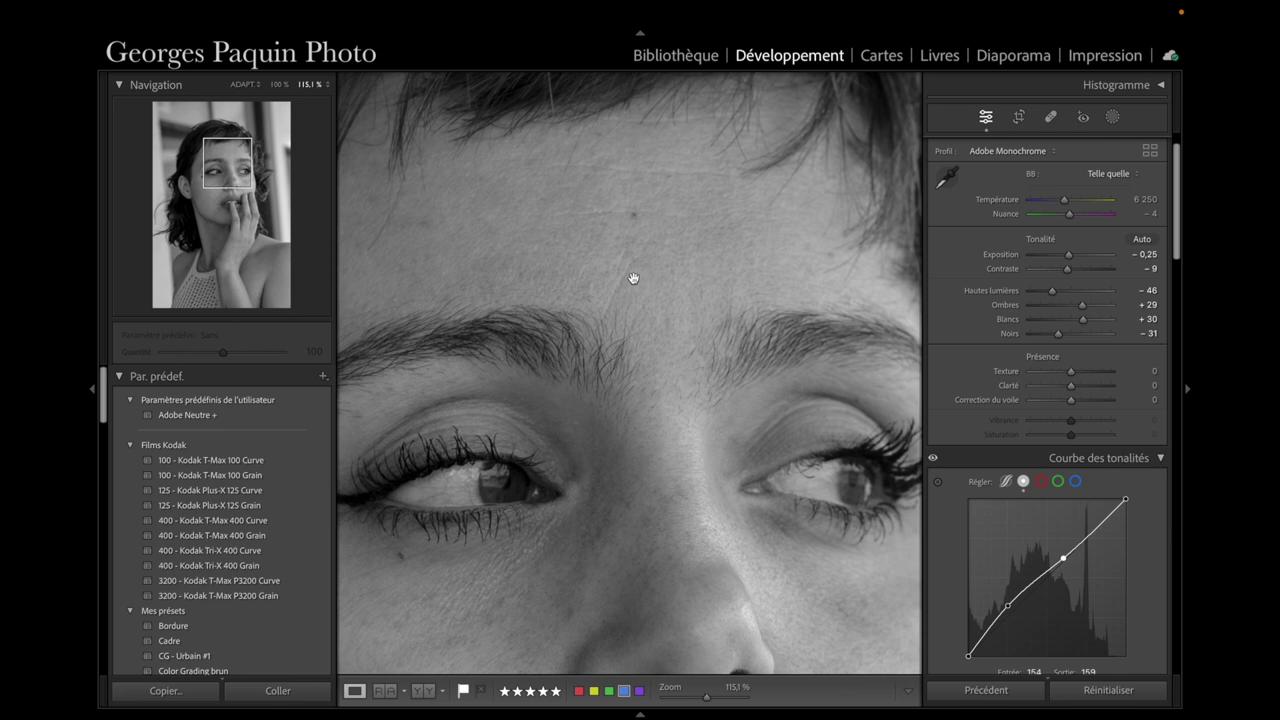
pyautogui.moveTo(640, 390); pyautogui.dragTo(686, 189)
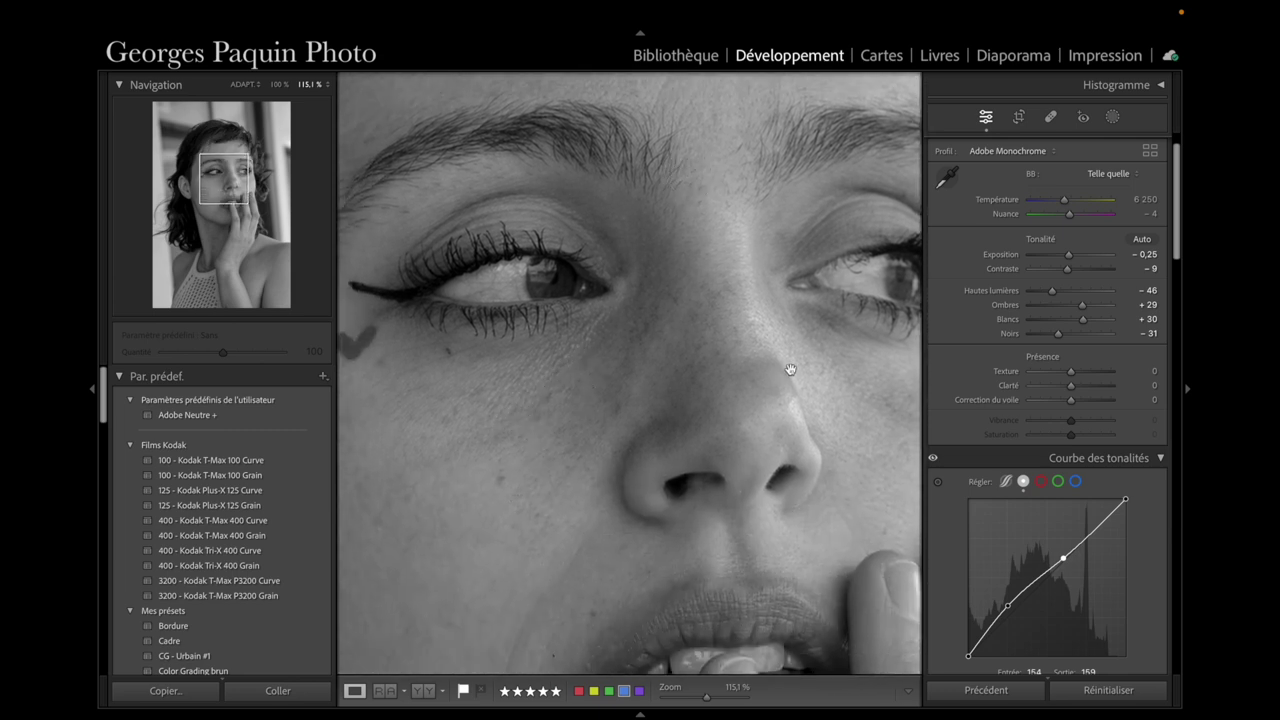
pyautogui.moveTo(790, 370); pyautogui.dragTo(608, 371)
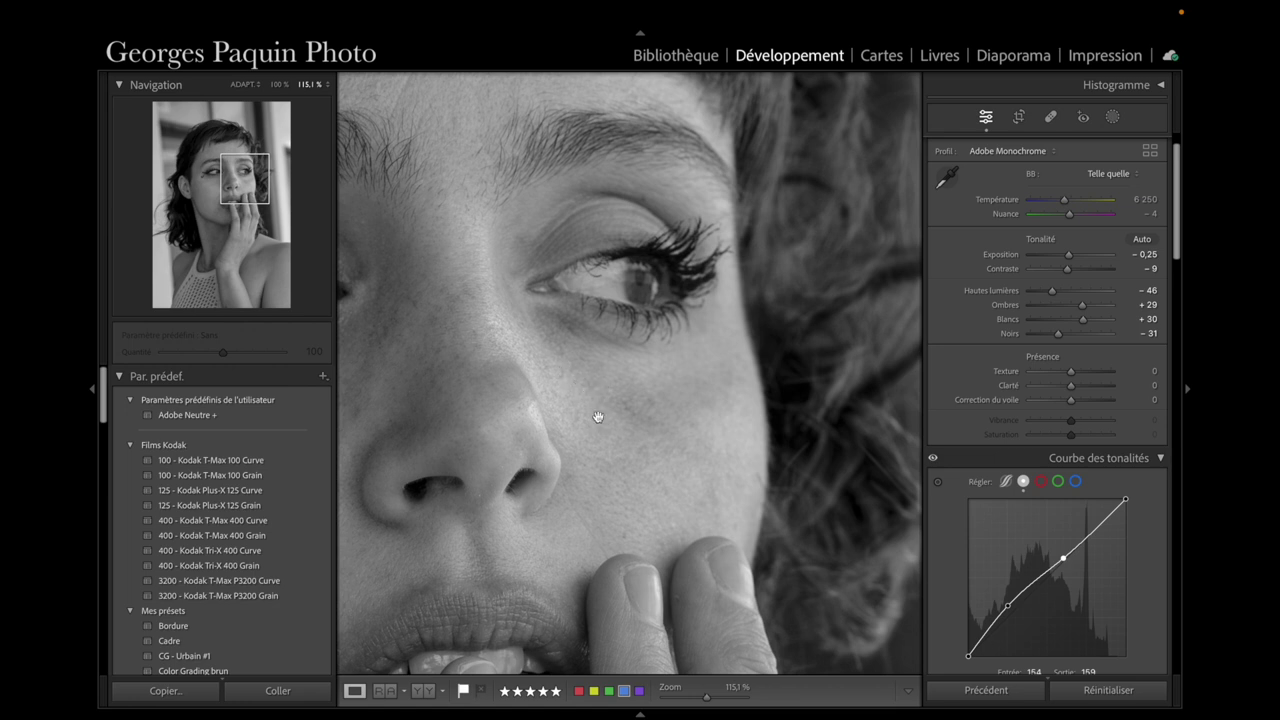
pyautogui.moveTo(505, 520); pyautogui.dragTo(543, 474)
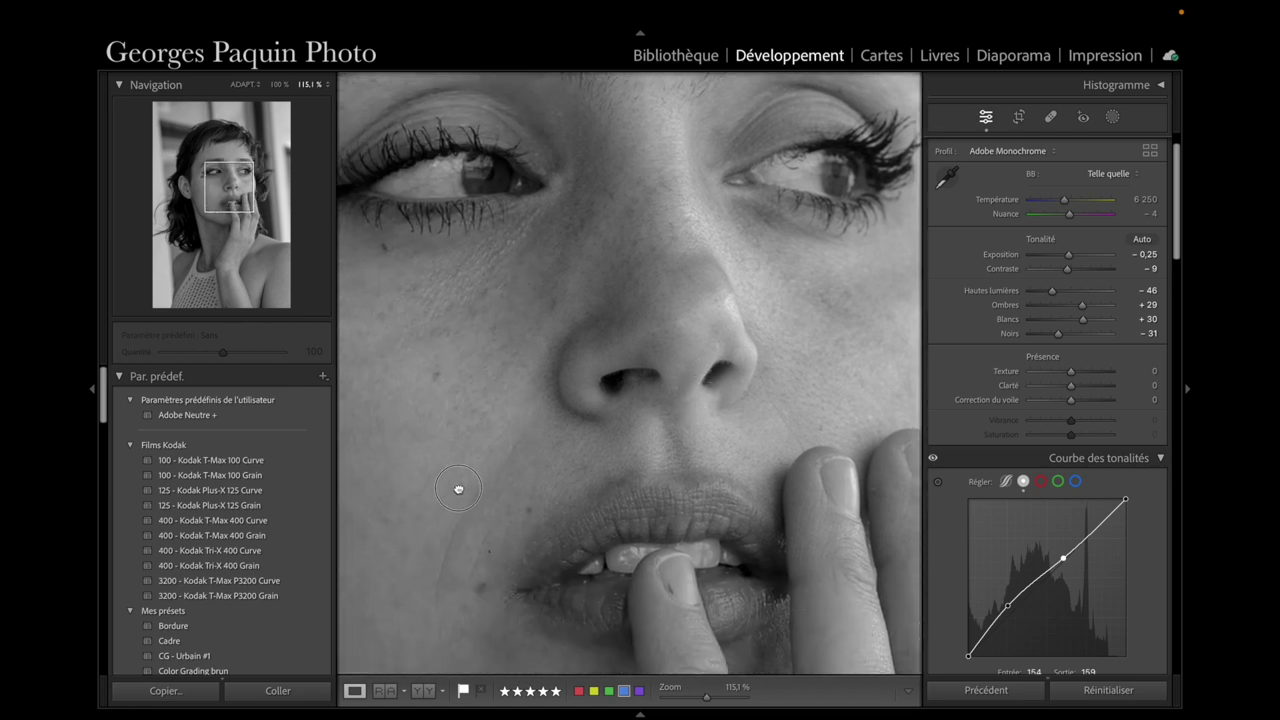
pyautogui.moveTo(458, 489); pyautogui.dragTo(571, 357)
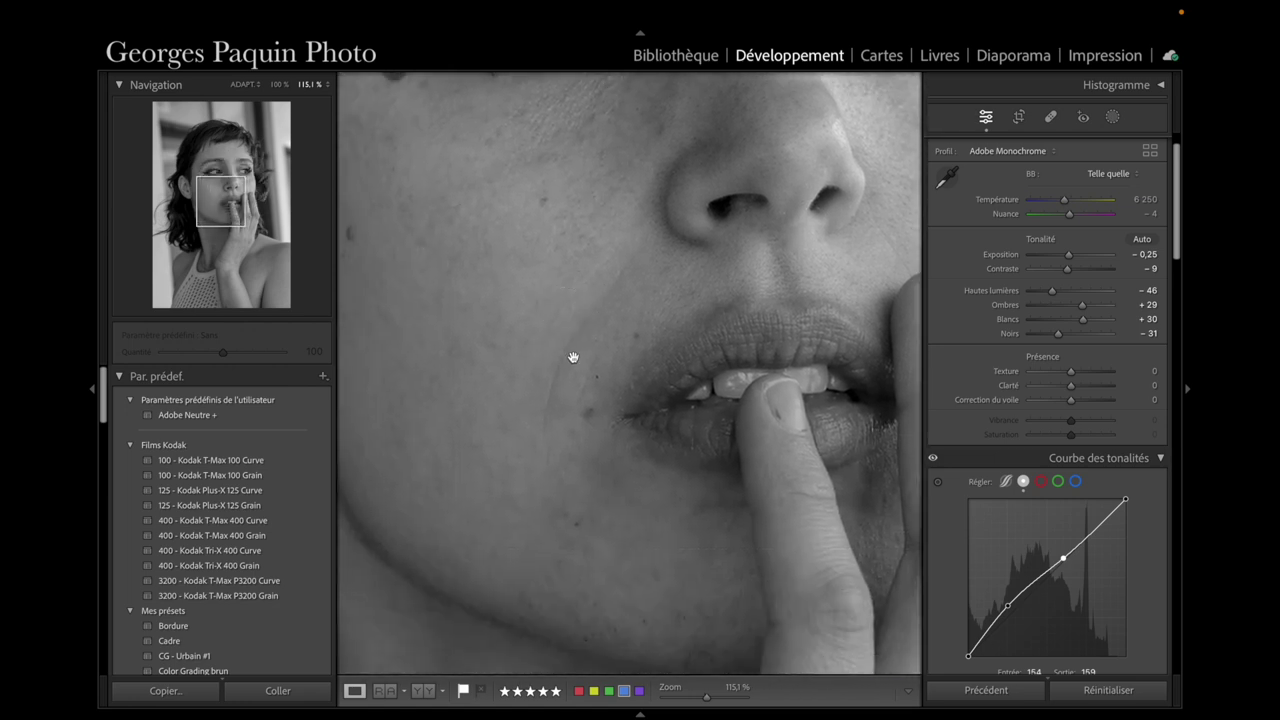
pyautogui.click(583, 474)
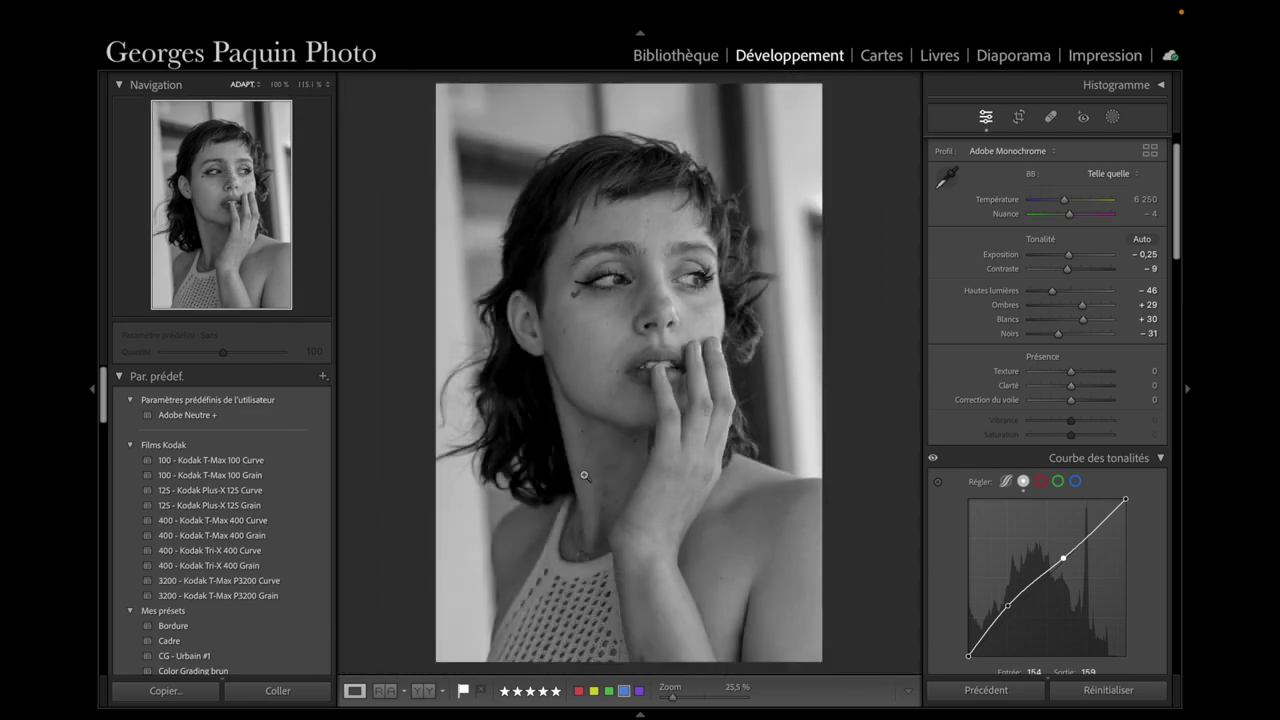
# Create Masque 1 from Personne 1, limited to Peau du visage (facial skin only).
pyautogui.click(1113, 117)
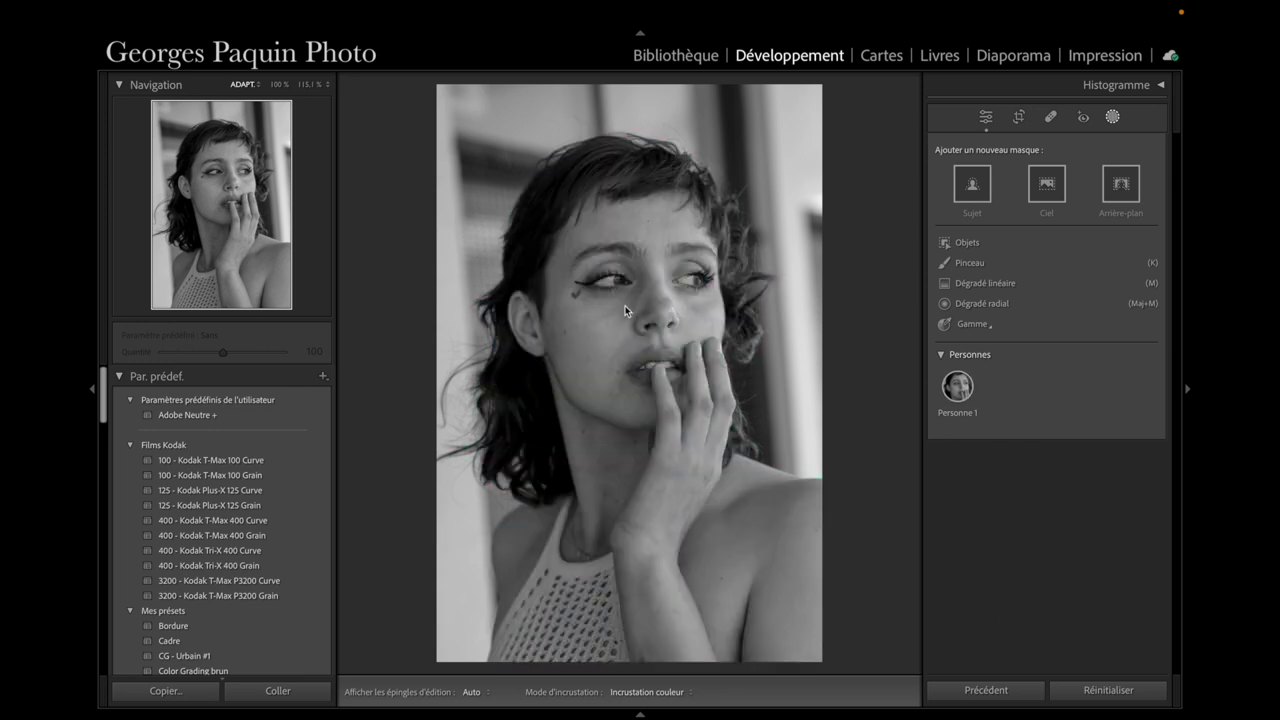
pyautogui.moveTo(957, 386)
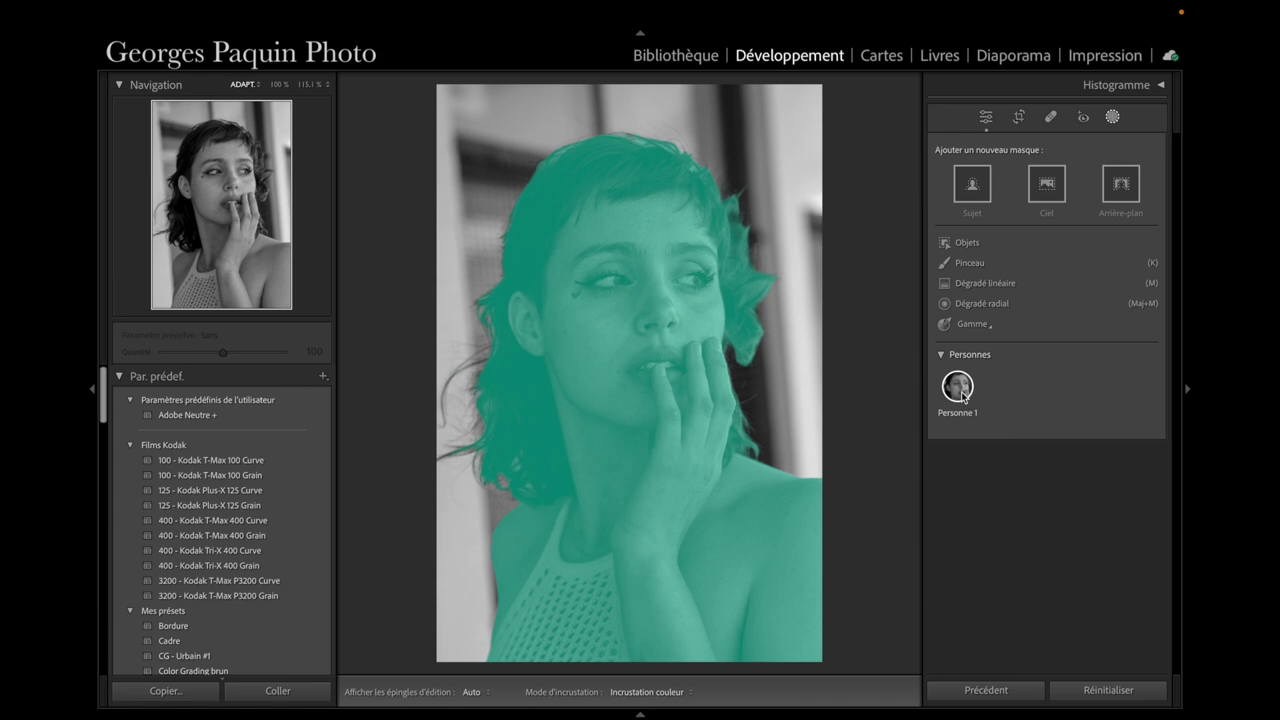
pyautogui.click(960, 390)
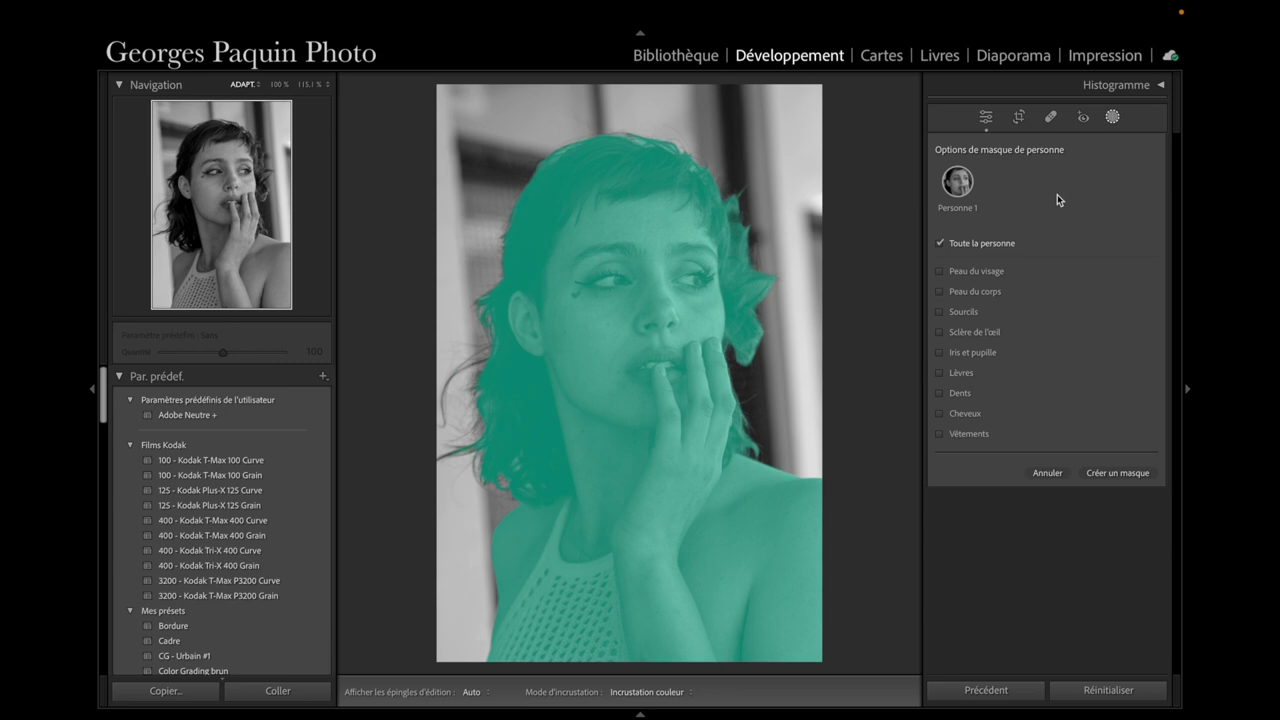
pyautogui.click(939, 272)
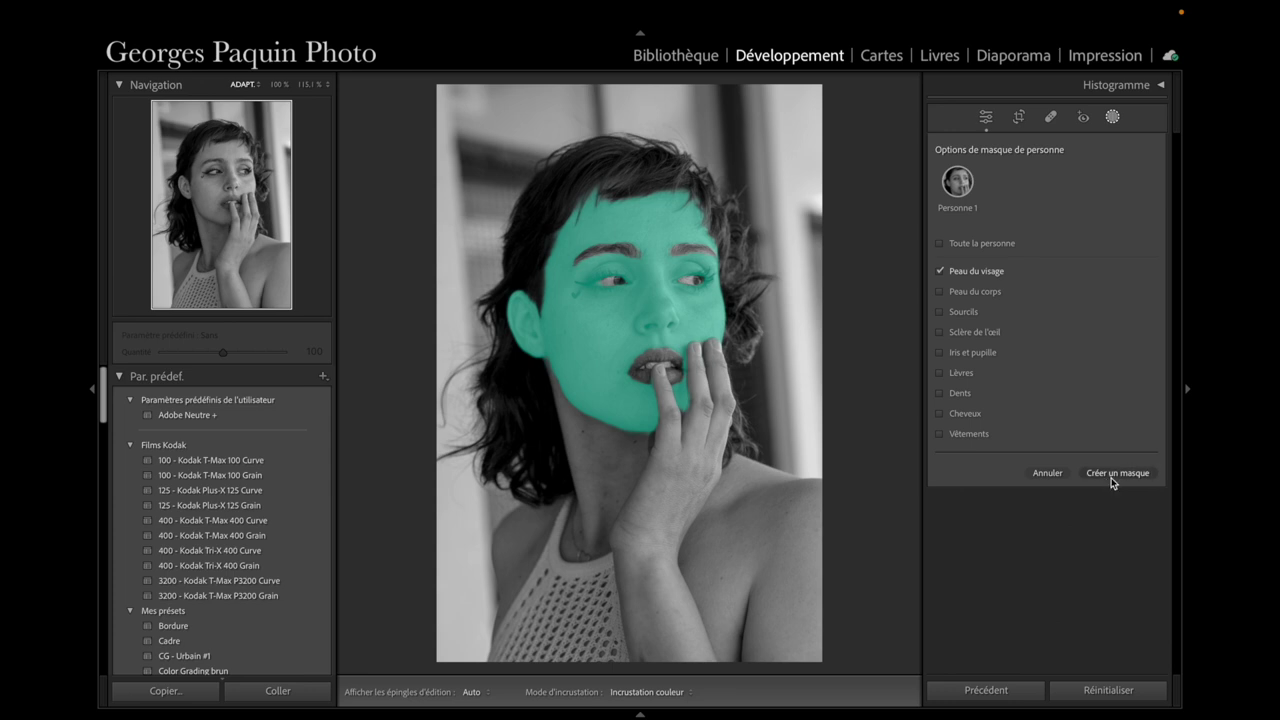
pyautogui.click(1110, 476)
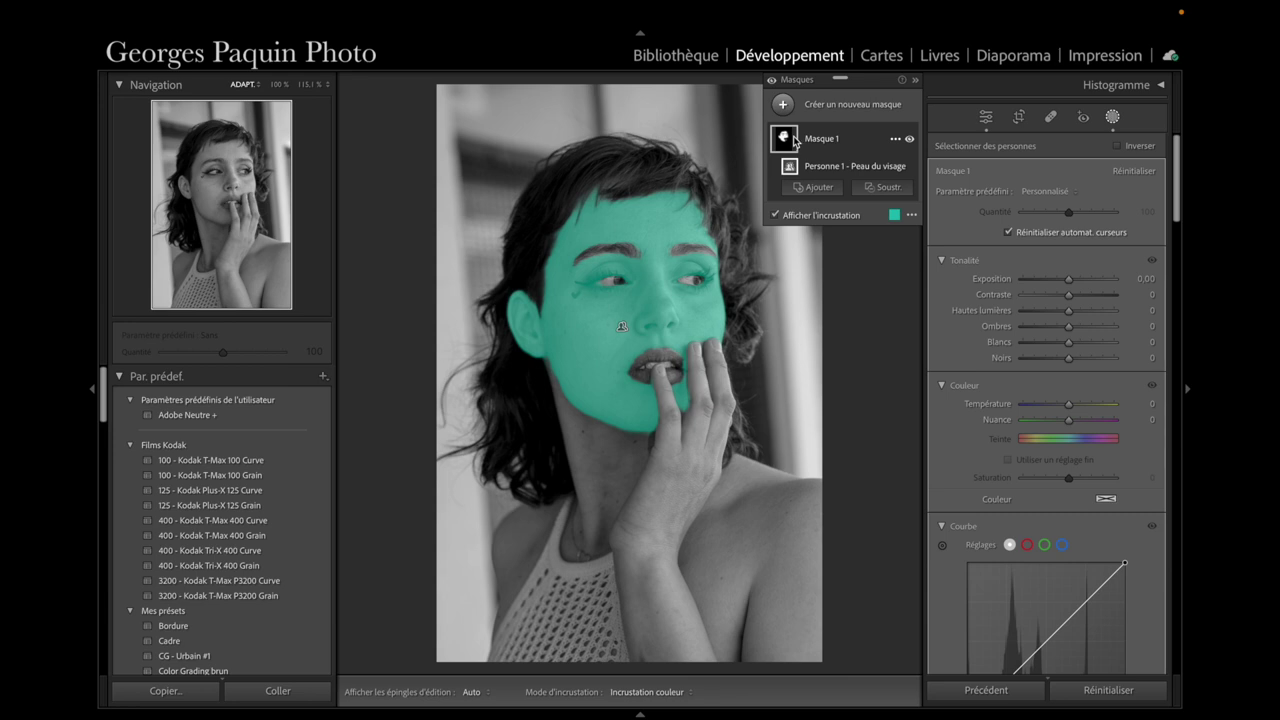
# Hide the mask overlay, view the lips at 100%, and set mask Texture to −17.
pyautogui.moveTo(783, 138)
pyautogui.press('o')
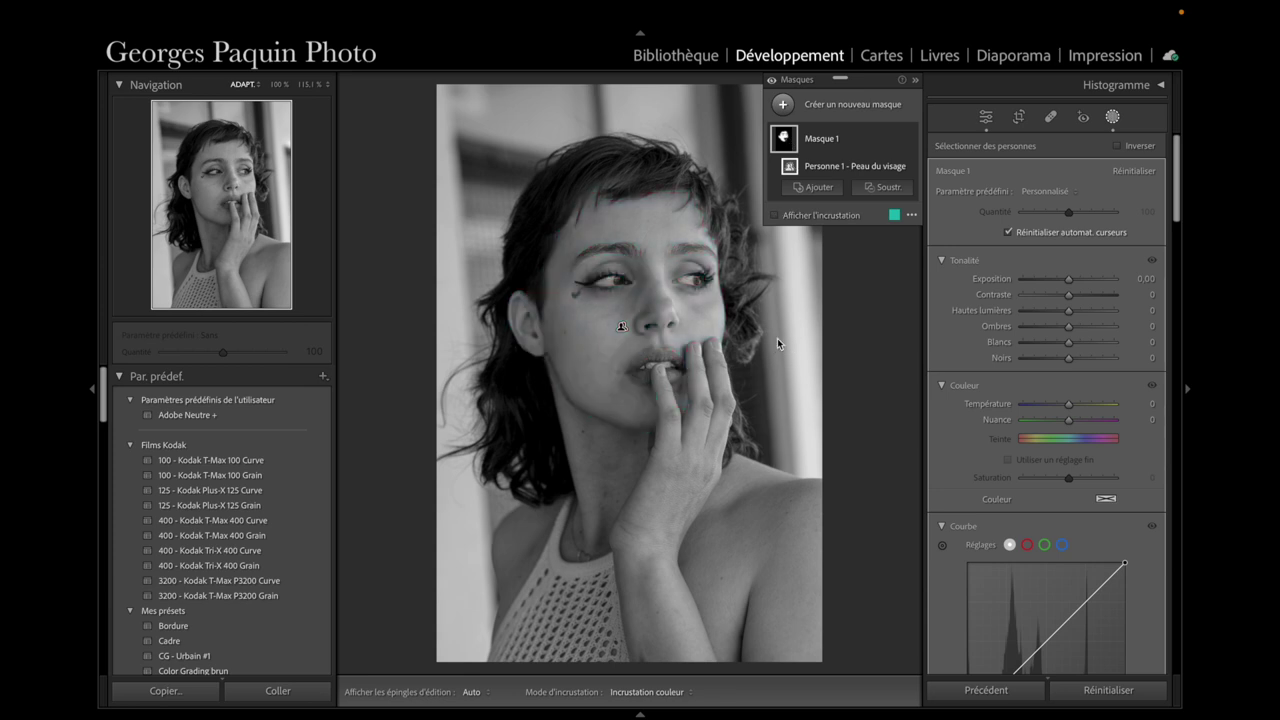
pyautogui.click(279, 86)
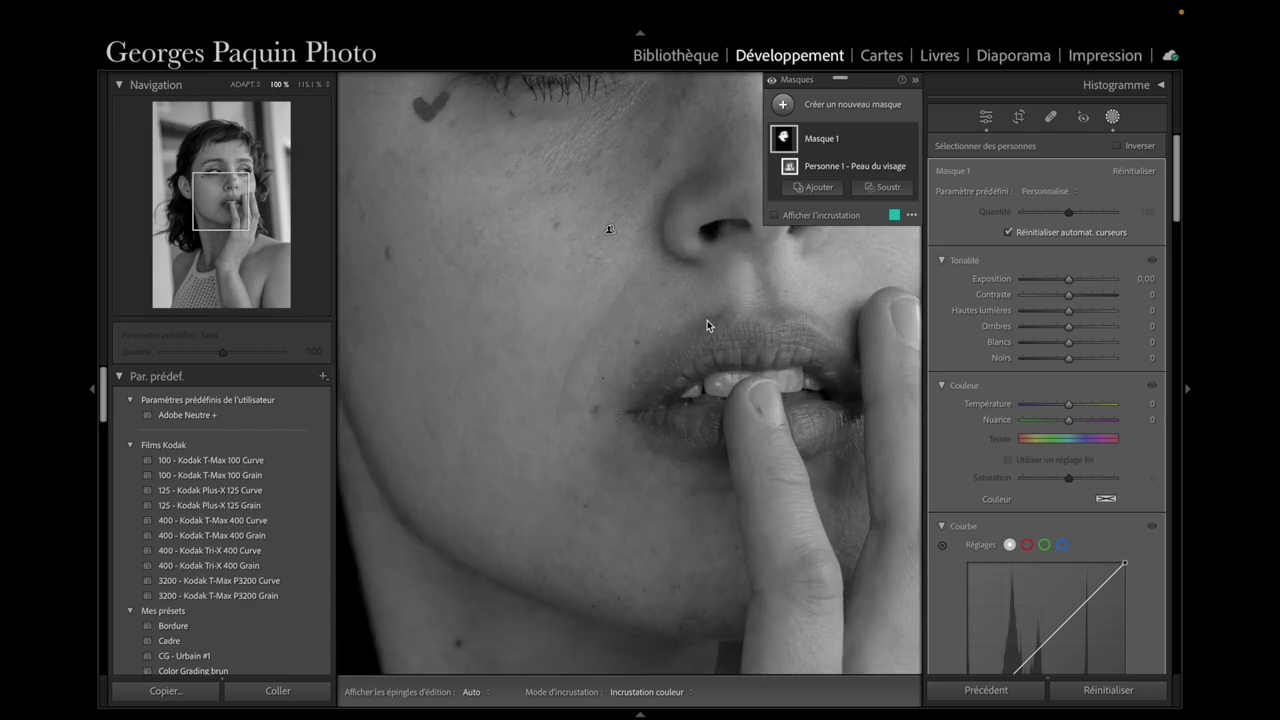
pyautogui.moveTo(674, 294); pyautogui.dragTo(649, 391)
pyautogui.scroll(-1, 1003, 413)
pyautogui.scroll(-3, 1003, 413)
pyautogui.scroll(-3, 1008, 405)
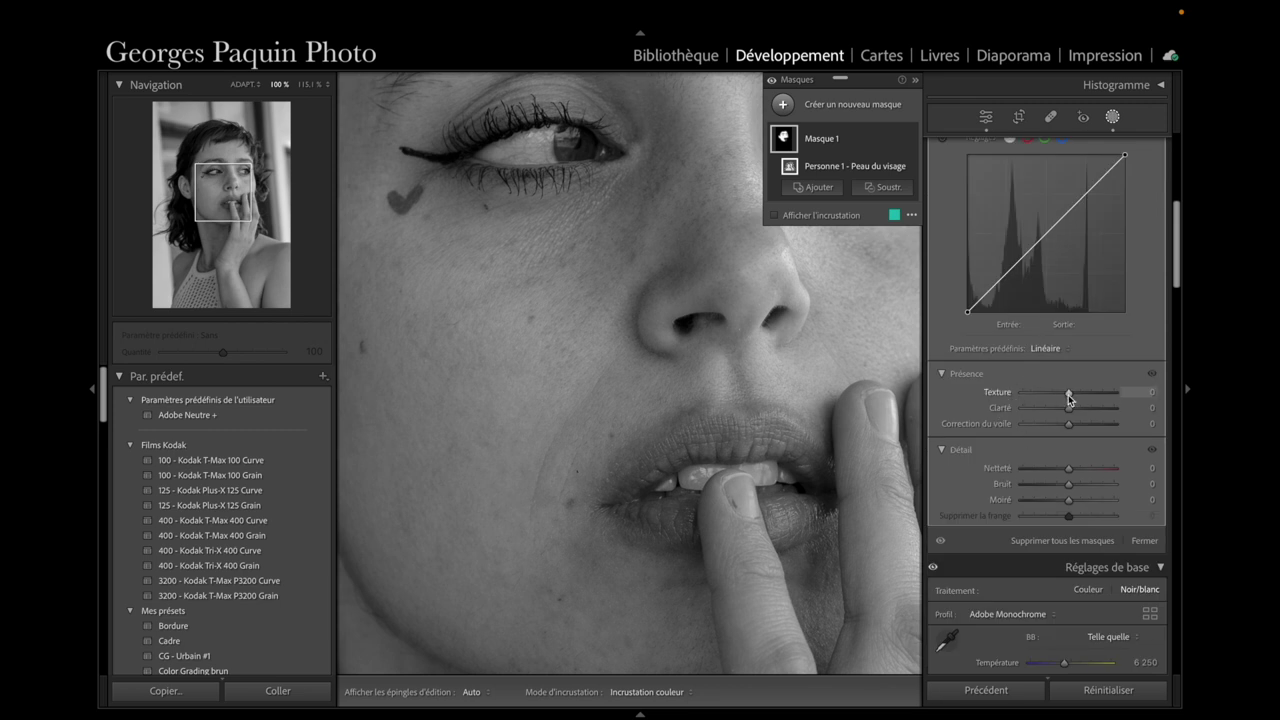
pyautogui.moveTo(1070, 396); pyautogui.dragTo(1063, 402)
pyautogui.moveTo(1061, 395); pyautogui.dragTo(1059, 396)
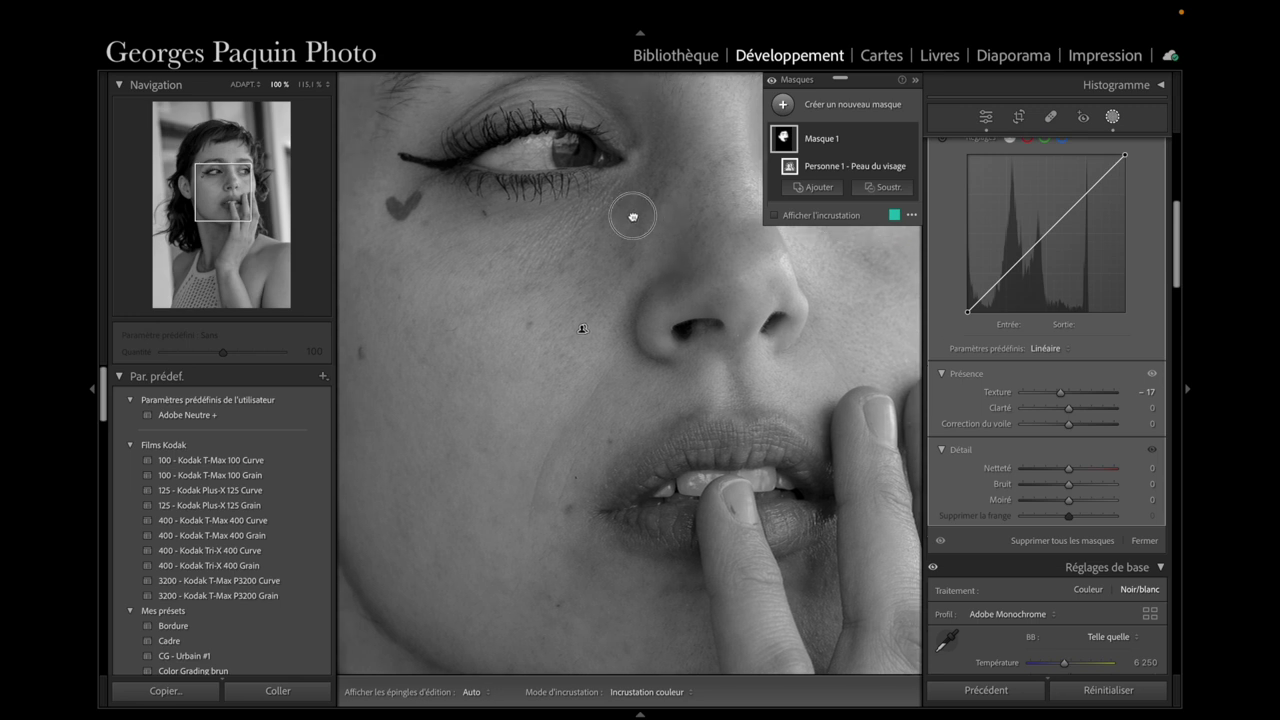
# Pan the 100% view across the forehead, eyes, nose and mouth to check the skin.
pyautogui.moveTo(643, 206); pyautogui.dragTo(620, 420)
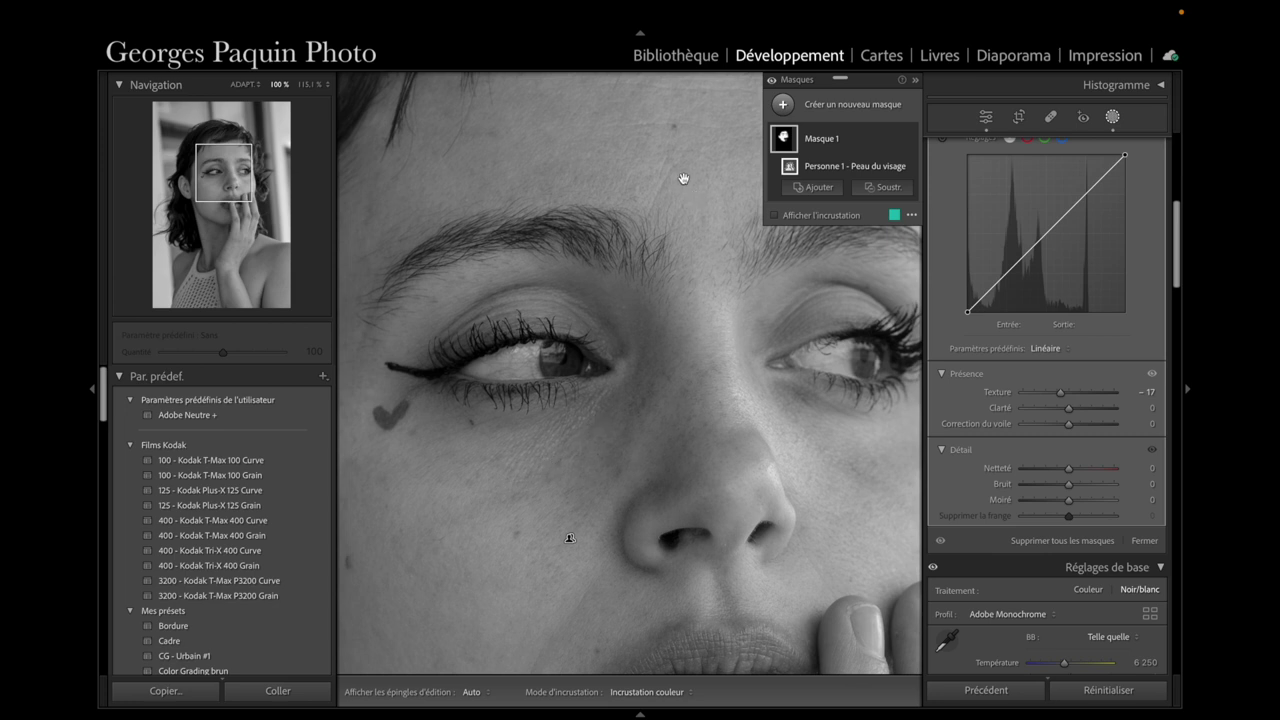
pyautogui.moveTo(686, 180); pyautogui.dragTo(641, 290)
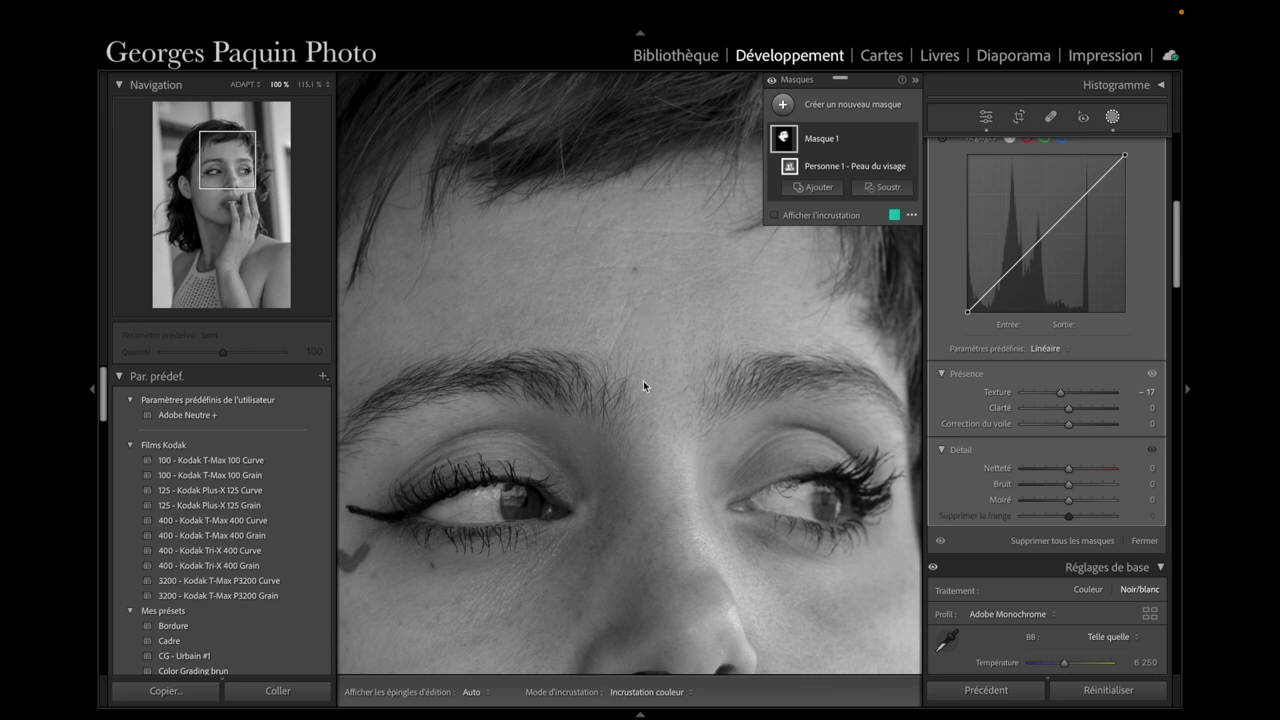
pyautogui.moveTo(642, 380); pyautogui.dragTo(666, 215)
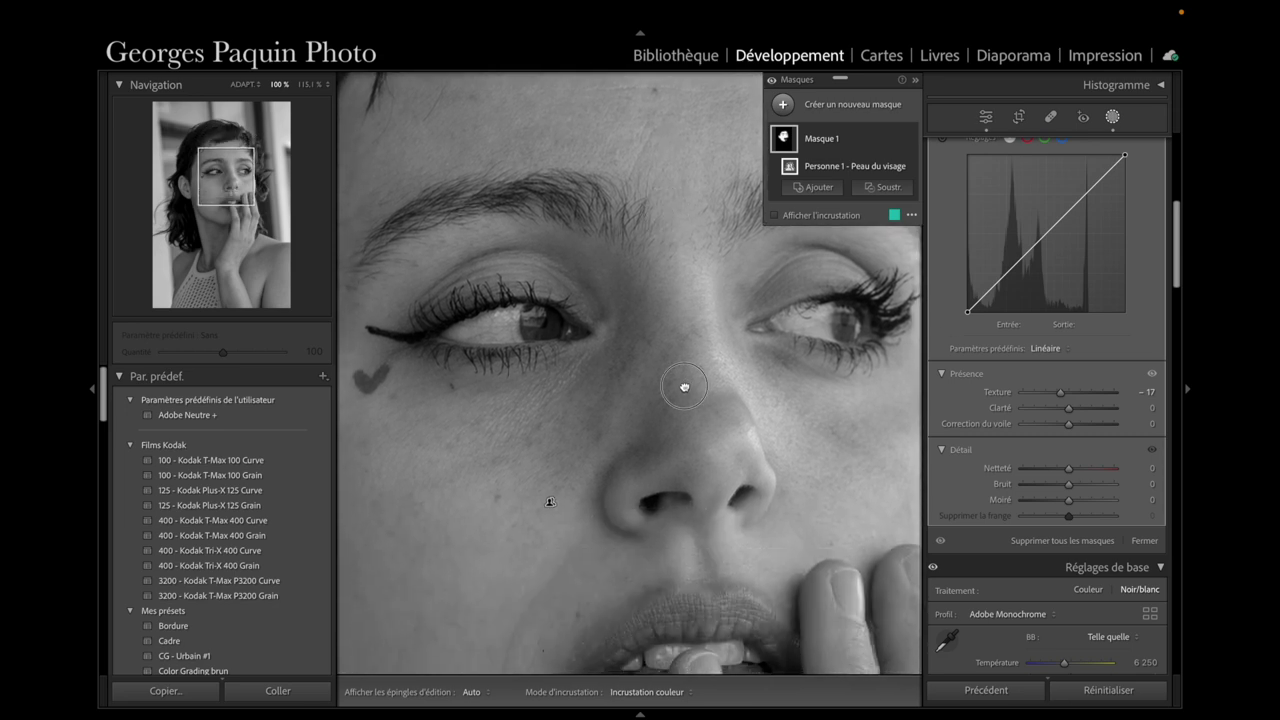
pyautogui.moveTo(686, 386); pyautogui.dragTo(643, 263)
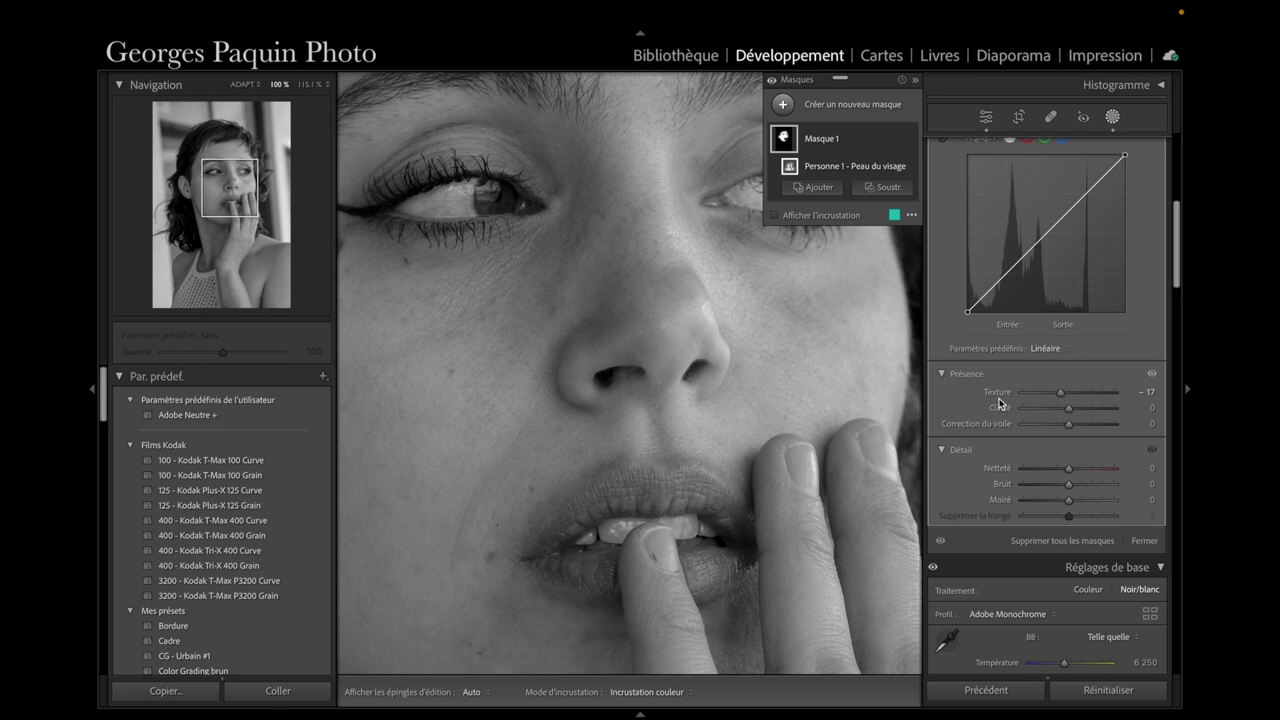
# Settle the face-skin mask Texture at about −16 and return to the main Develop settings.
pyautogui.moveTo(1060, 392); pyautogui.dragTo(1031, 392)
pyautogui.hotkey('ctrl', 'z')
pyautogui.click(1066, 396)
pyautogui.moveTo(1066, 397); pyautogui.dragTo(1064, 397)
pyautogui.moveTo(1064, 396); pyautogui.dragTo(1066, 399)
pyautogui.click(985, 117)
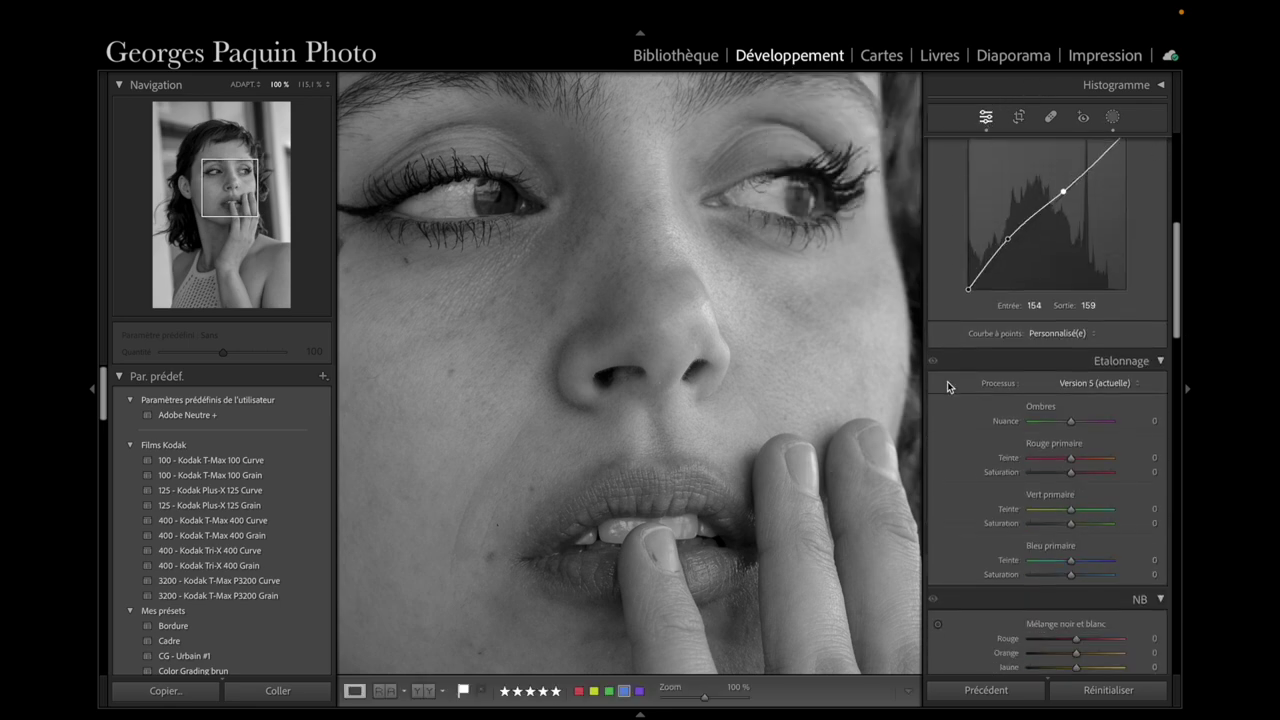
pyautogui.press('z')
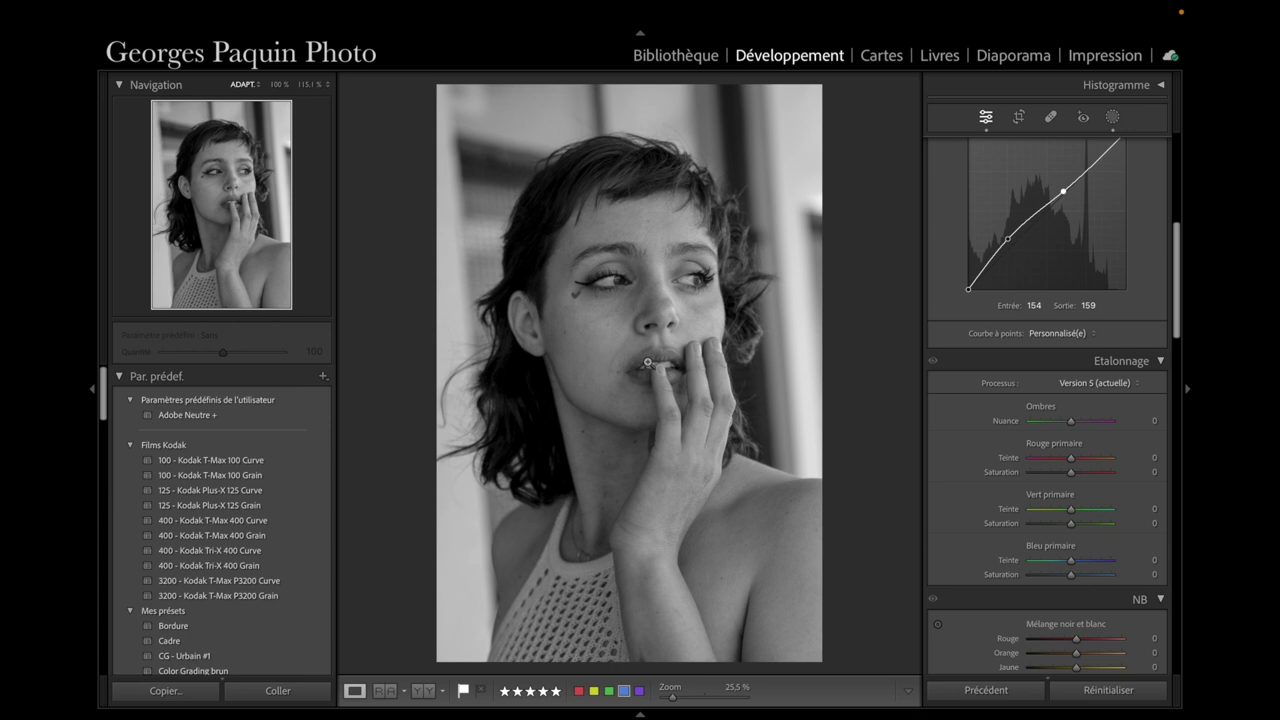
# Scroll the right panel down to the black-and-white mixer beside the fitted portrait.
pyautogui.scroll(-2, 954, 423)
pyautogui.scroll(-2, 954, 423)
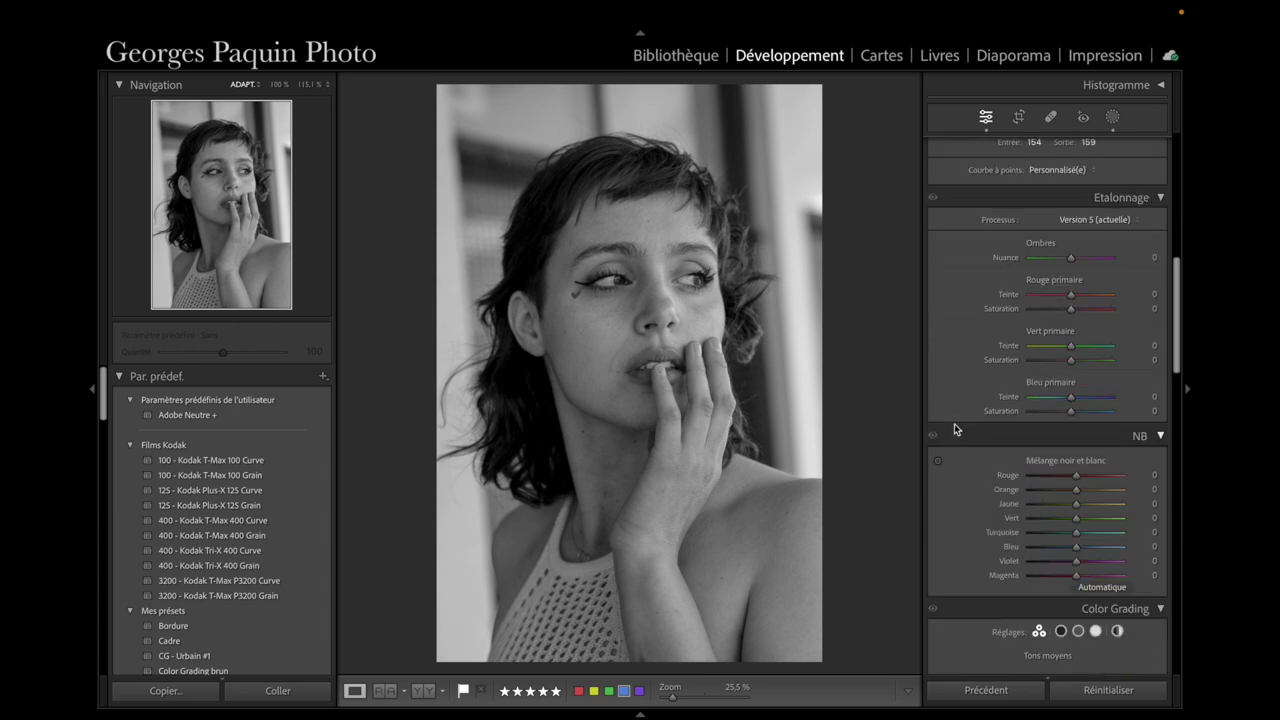
pyautogui.scroll(-2, 954, 423)
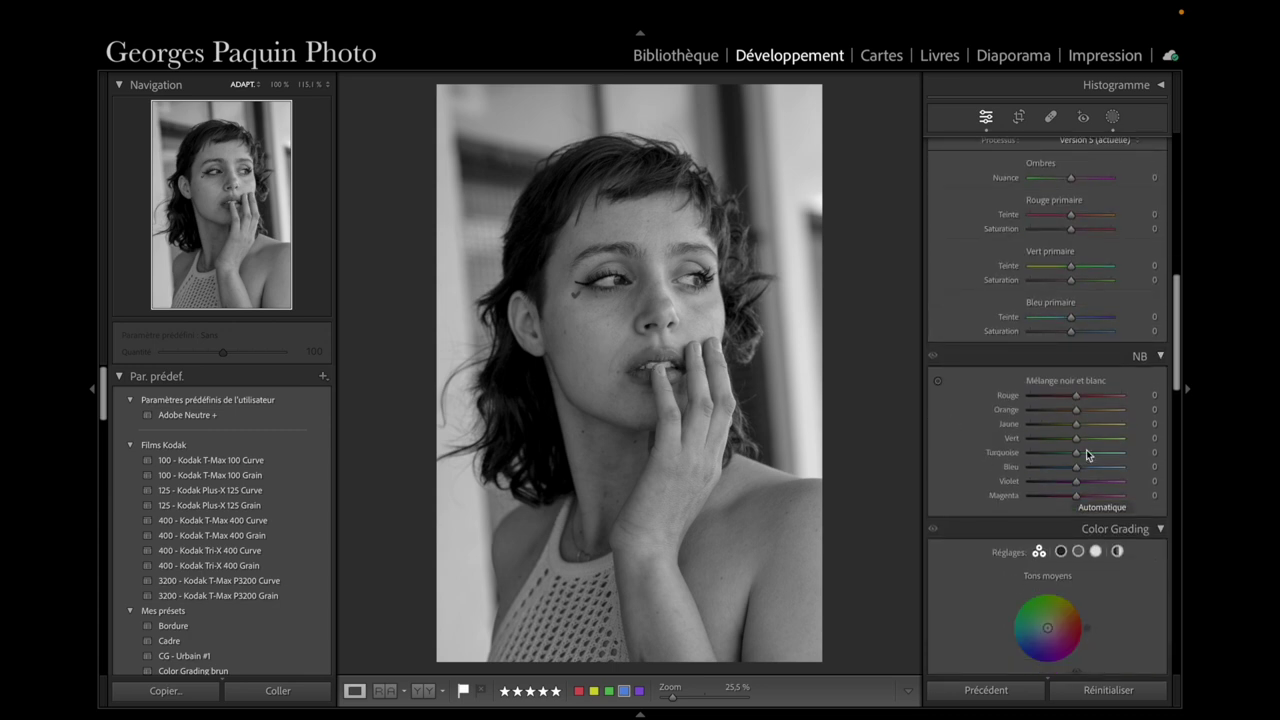
pyautogui.scroll(-1, 962, 427)
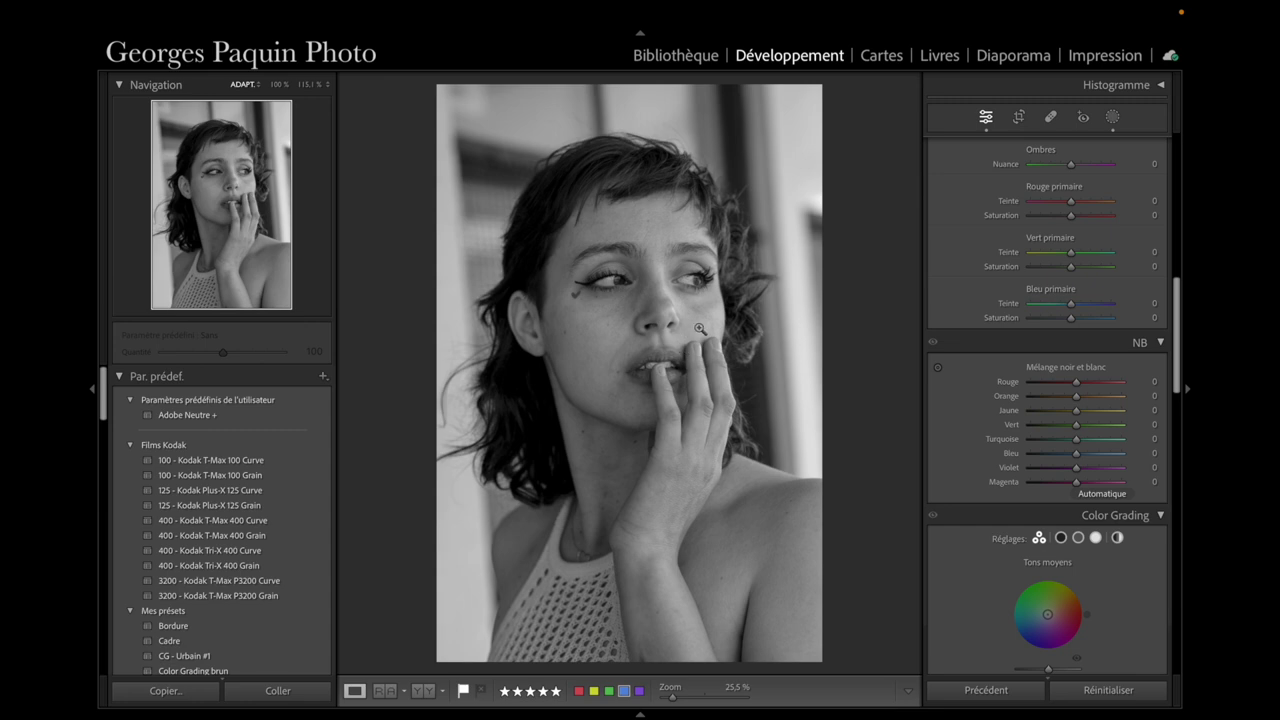
# Zoom to 100% on the face and pan across the eyes, cheek and nose.
pyautogui.click(622, 333)
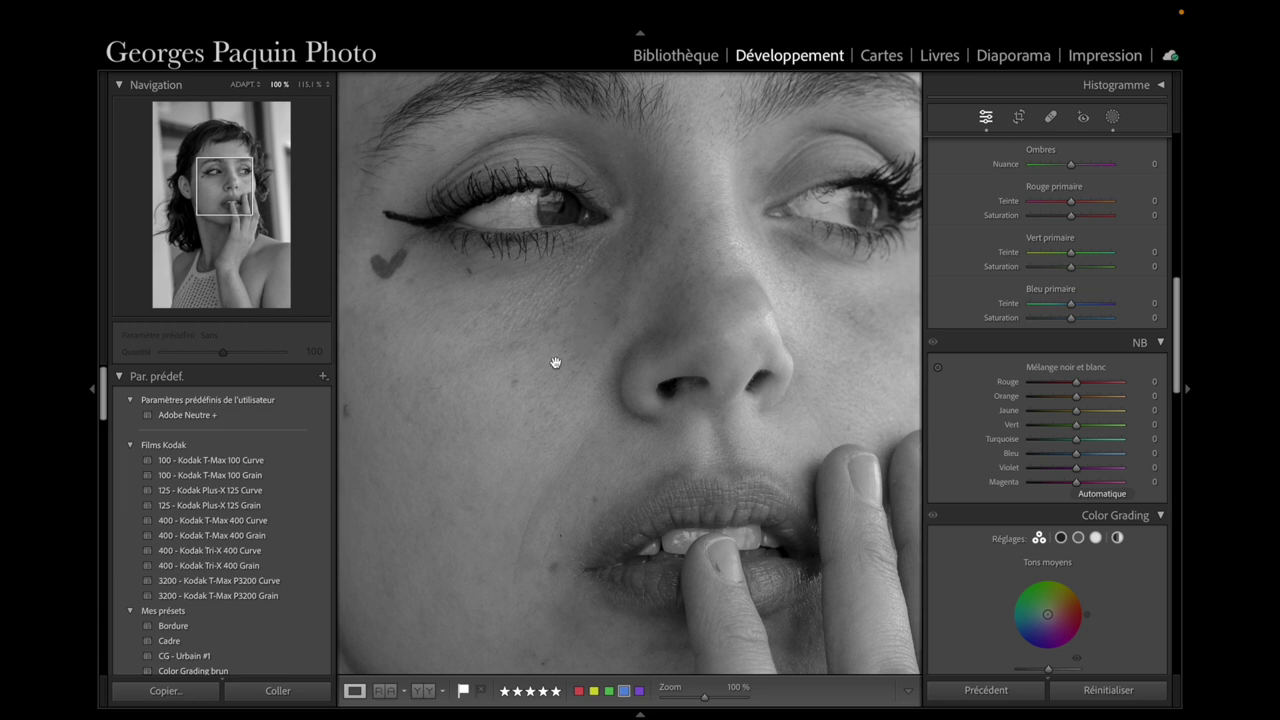
pyautogui.moveTo(534, 380); pyautogui.dragTo(623, 346)
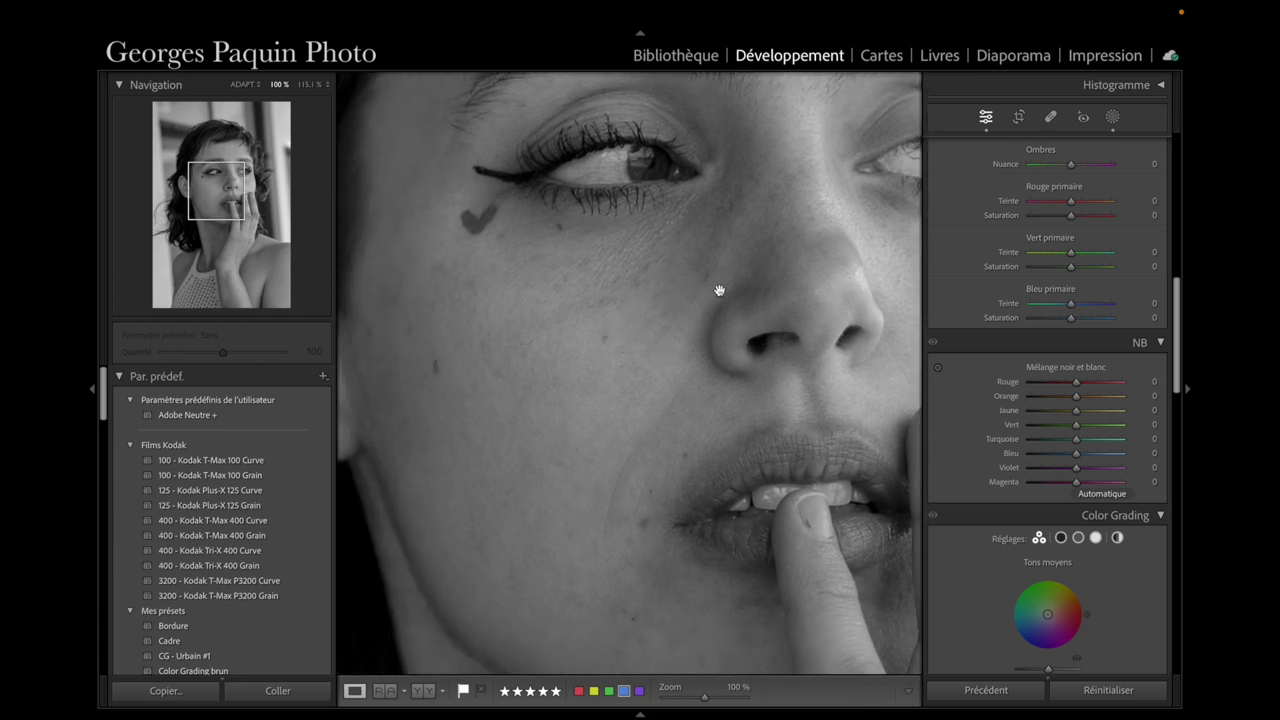
pyautogui.moveTo(657, 297)
pyautogui.mouseDown()
pyautogui.moveTo(560, 366)
pyautogui.moveTo(618, 322)
pyautogui.mouseUp()
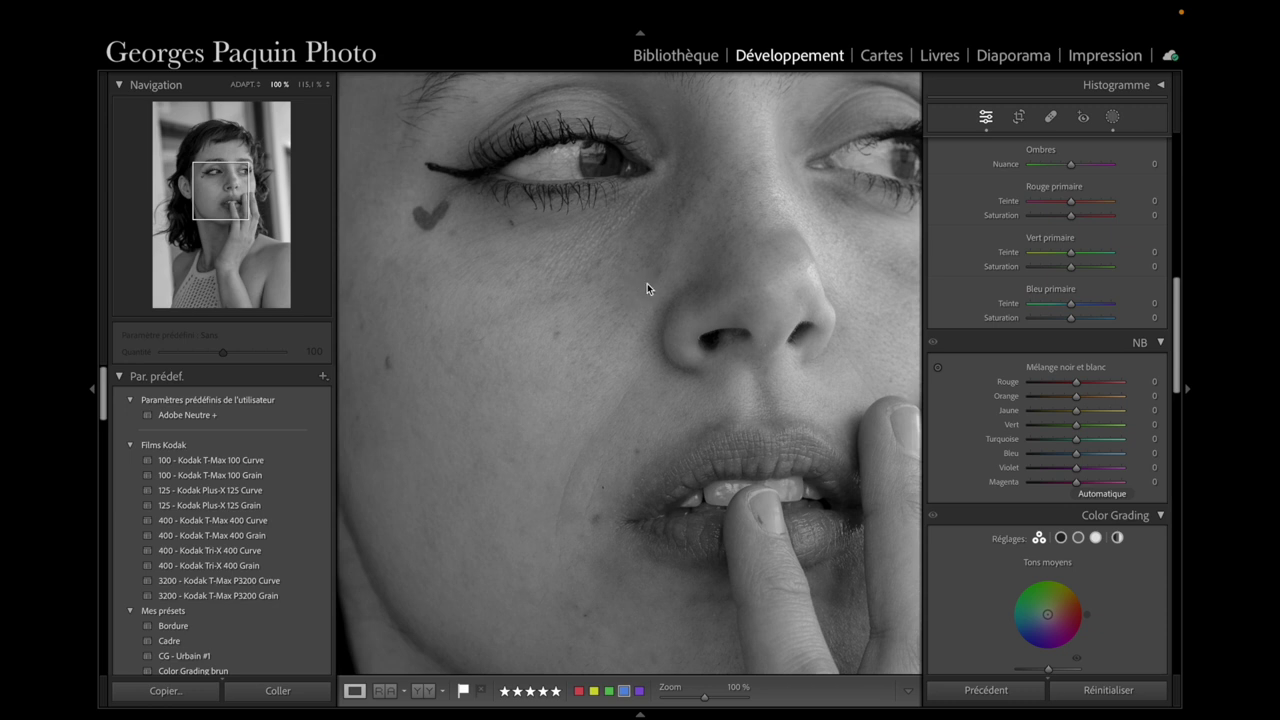
pyautogui.moveTo(663, 270); pyautogui.dragTo(654, 291)
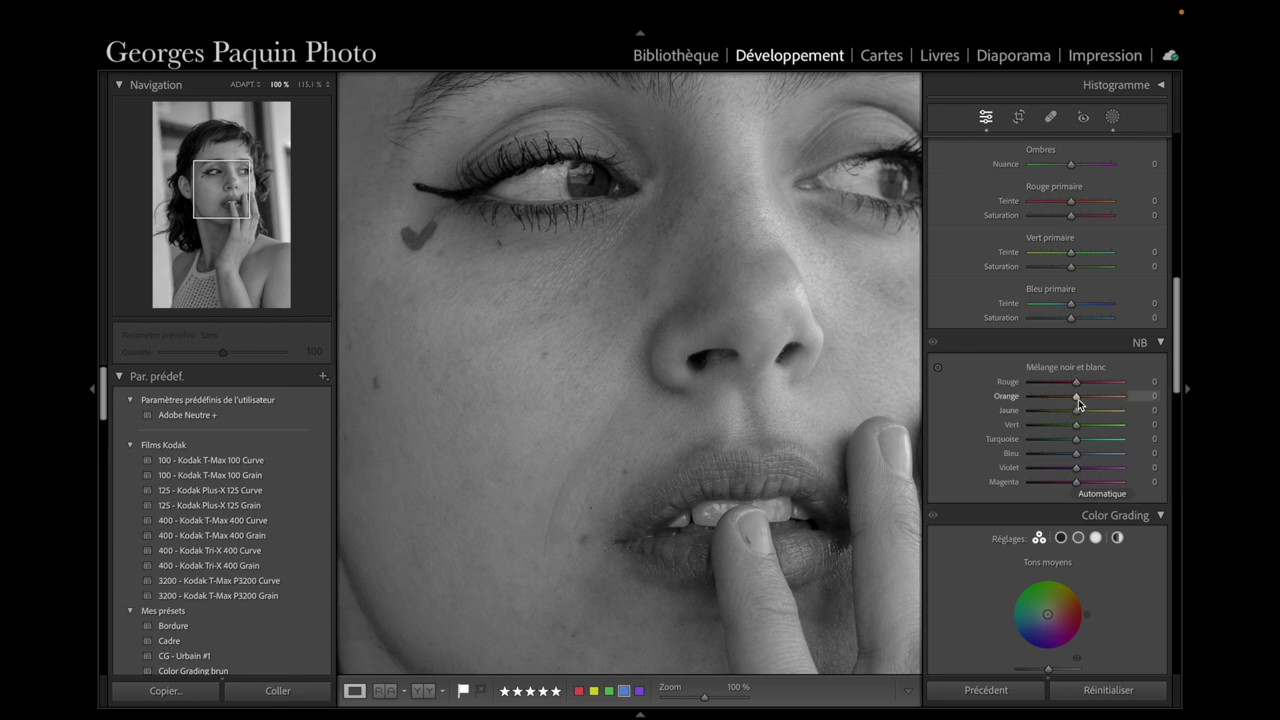
# Set the black-and-white mix to Red −49, Orange −26 and Yellow −17.
pyautogui.moveTo(1078, 399); pyautogui.dragTo(1066, 408)
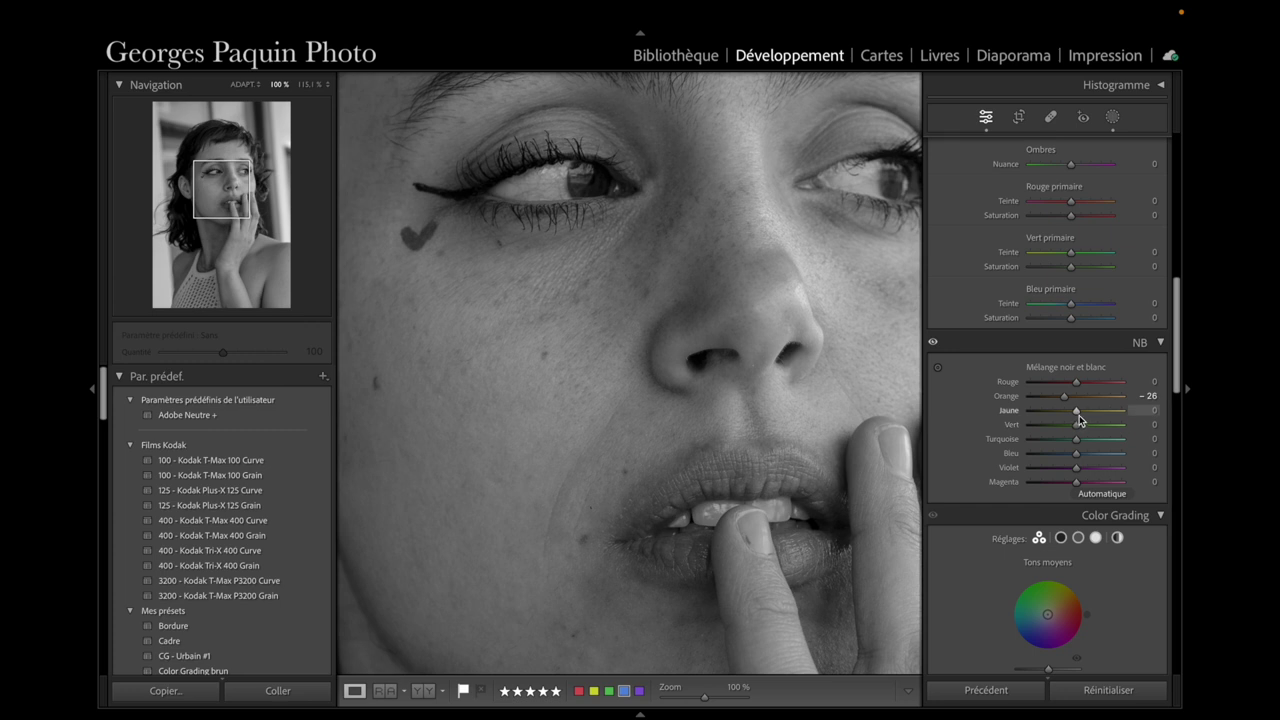
pyautogui.moveTo(1077, 420); pyautogui.dragTo(1070, 423)
pyautogui.moveTo(705, 536); pyautogui.dragTo(689, 374)
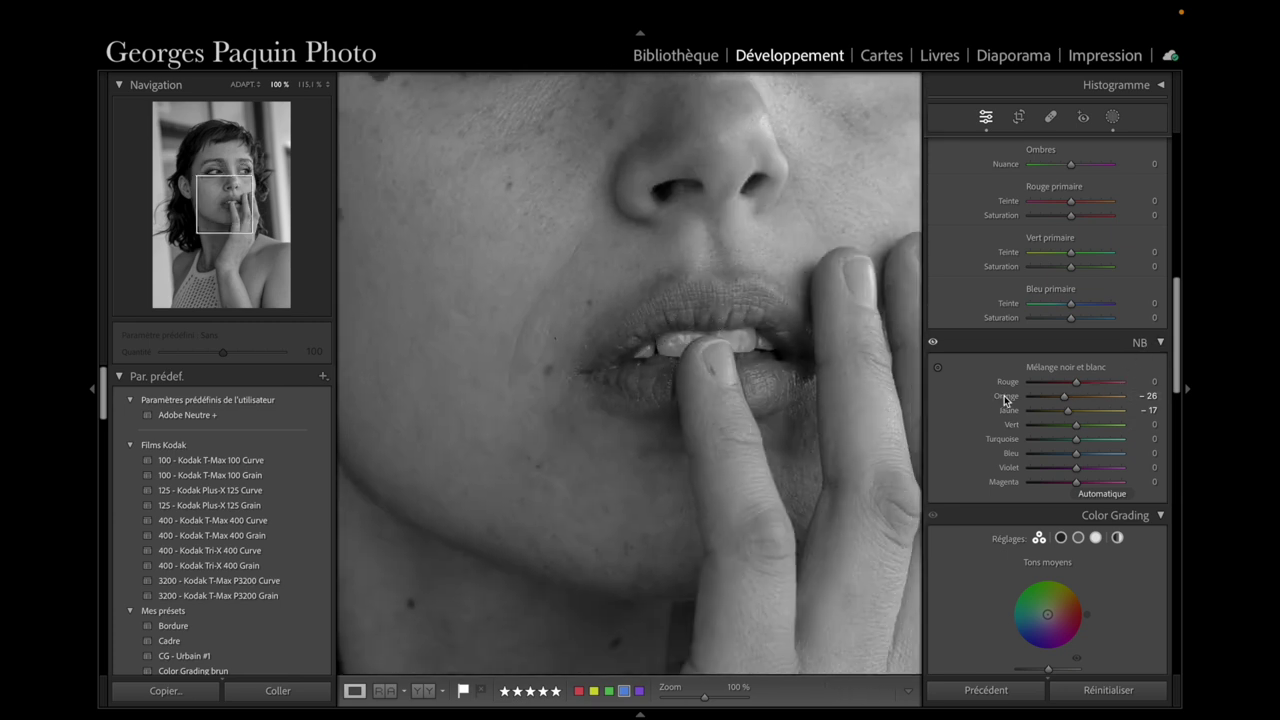
pyautogui.moveTo(1080, 388); pyautogui.dragTo(1053, 390)
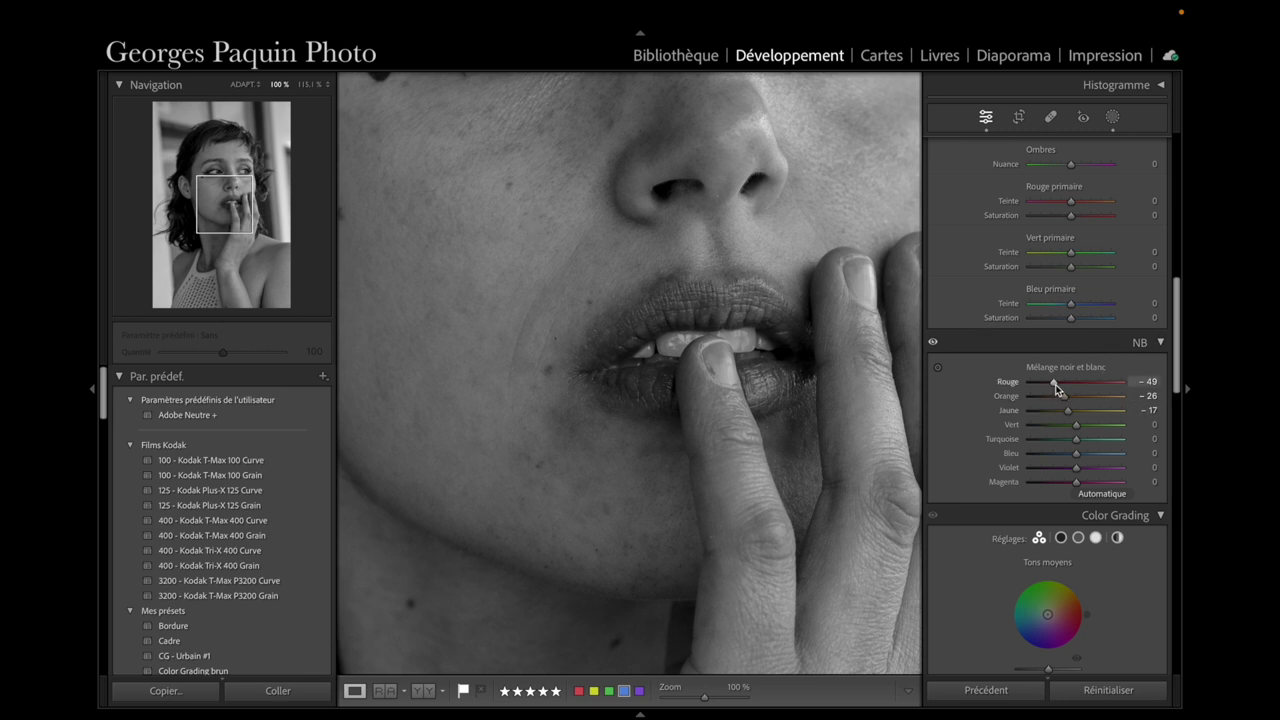
pyautogui.moveTo(728, 314); pyautogui.dragTo(725, 418)
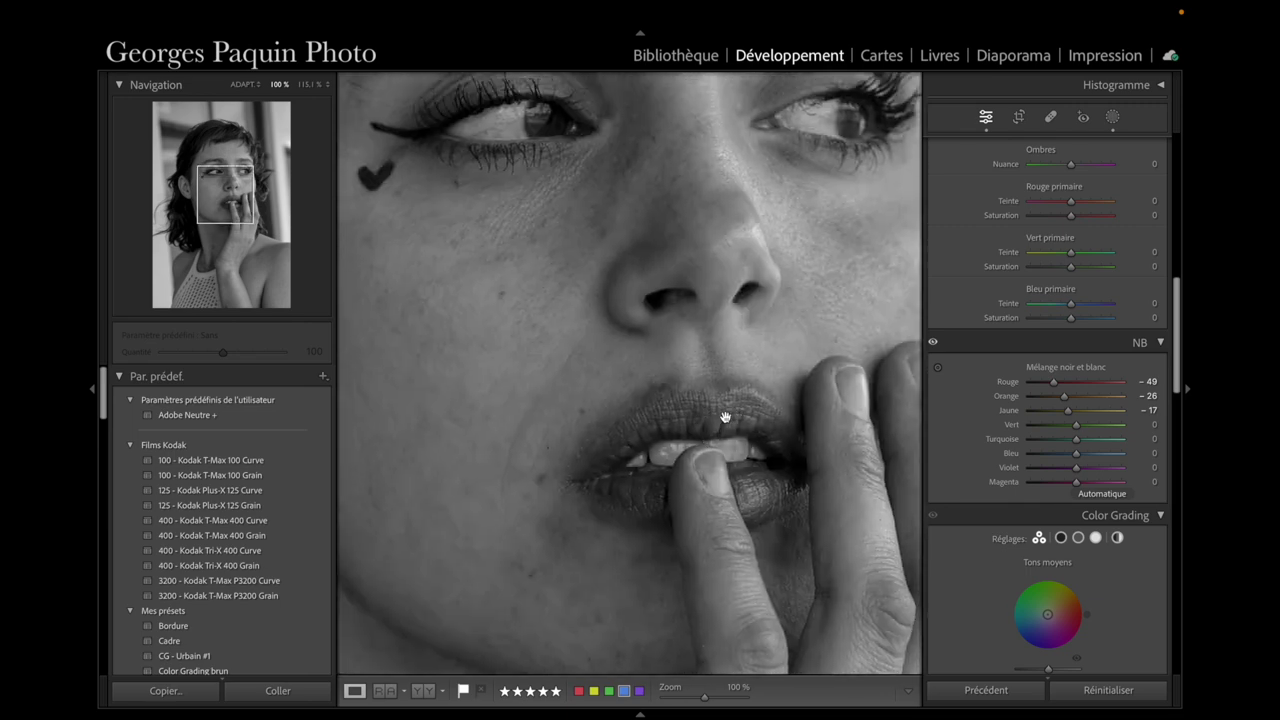
pyautogui.click(737, 417)
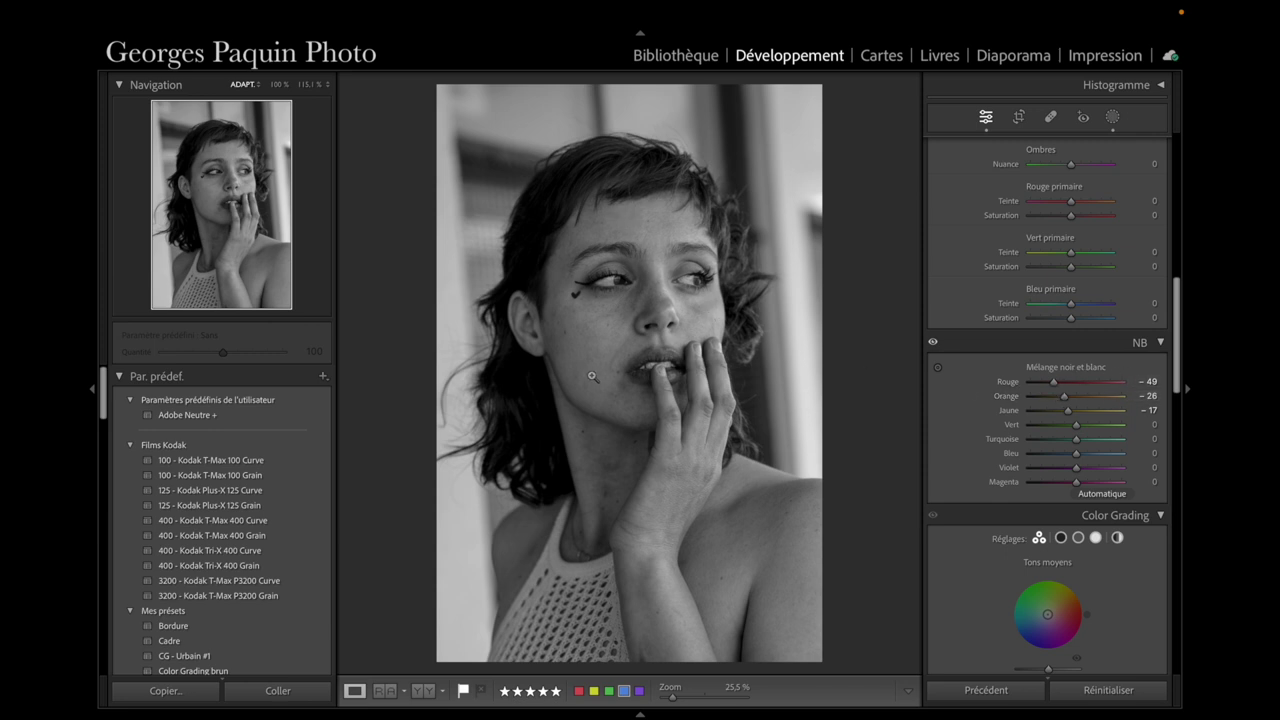
# Readjust the black-and-white mix Red slider to about −20.
pyautogui.moveTo(1055, 385); pyautogui.dragTo(1078, 394)
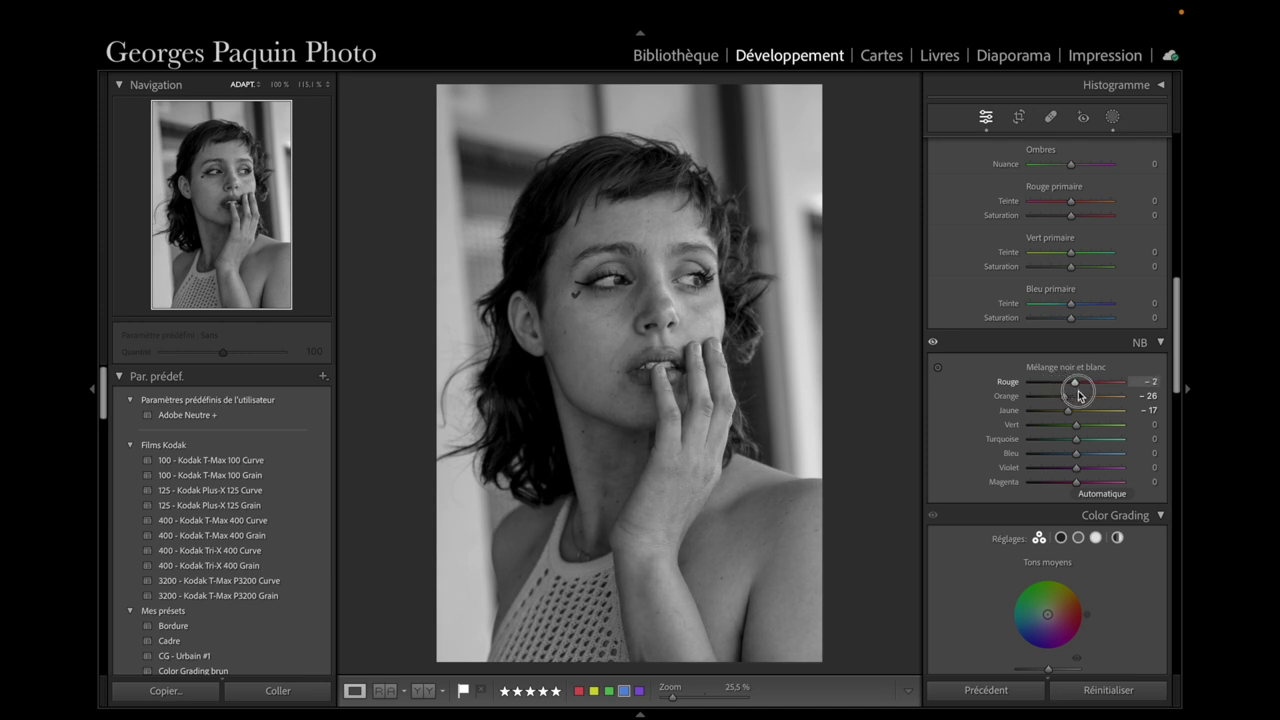
pyautogui.moveTo(1078, 394); pyautogui.dragTo(1068, 397)
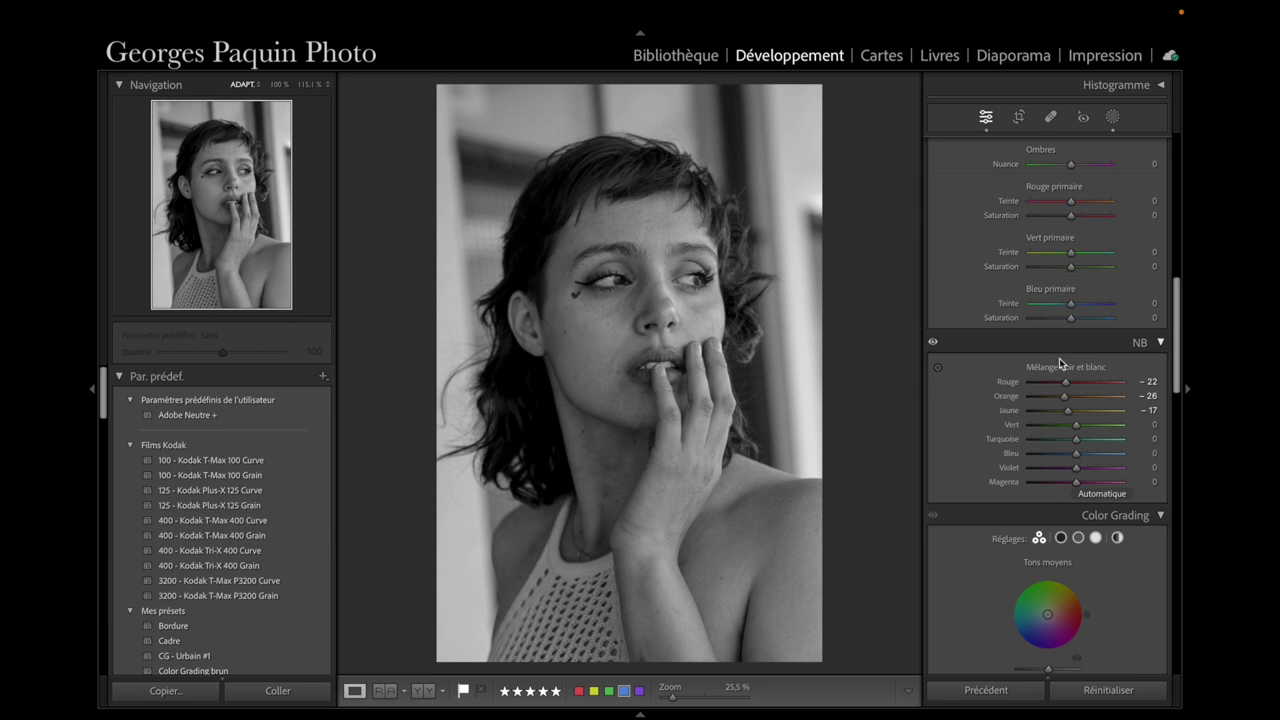
pyautogui.moveTo(1068, 391); pyautogui.dragTo(1070, 392)
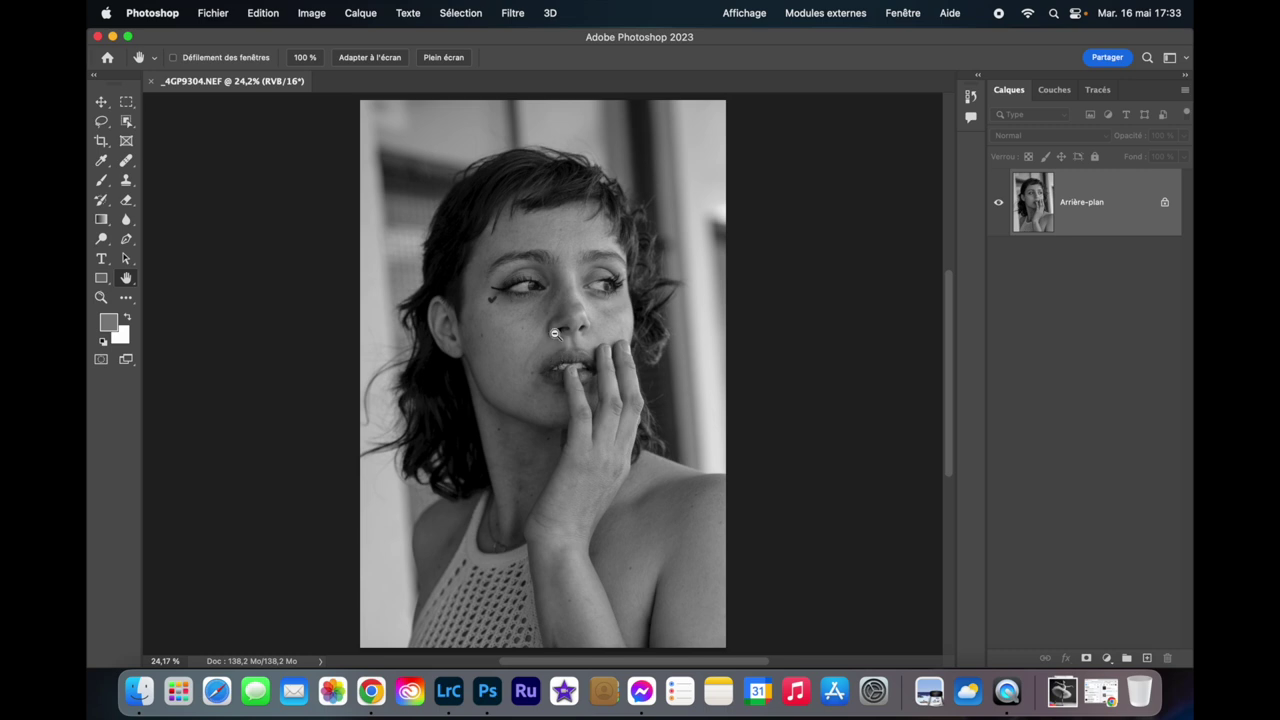
# Zoom into the portrait and duplicate Arrière-plan as Calque 1 with Cmd+J.
pyautogui.scroll(3, 555, 335)
pyautogui.moveTo(555, 335); pyautogui.dragTo(553, 378)
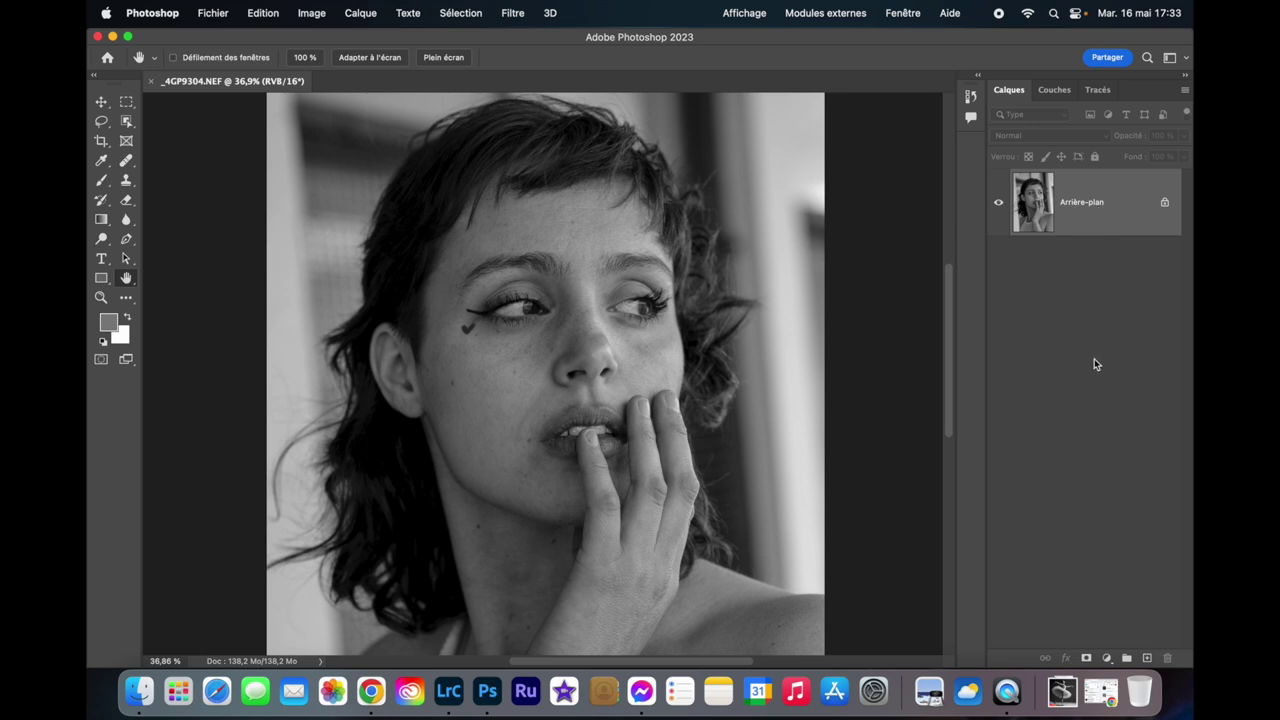
pyautogui.press('super+j')
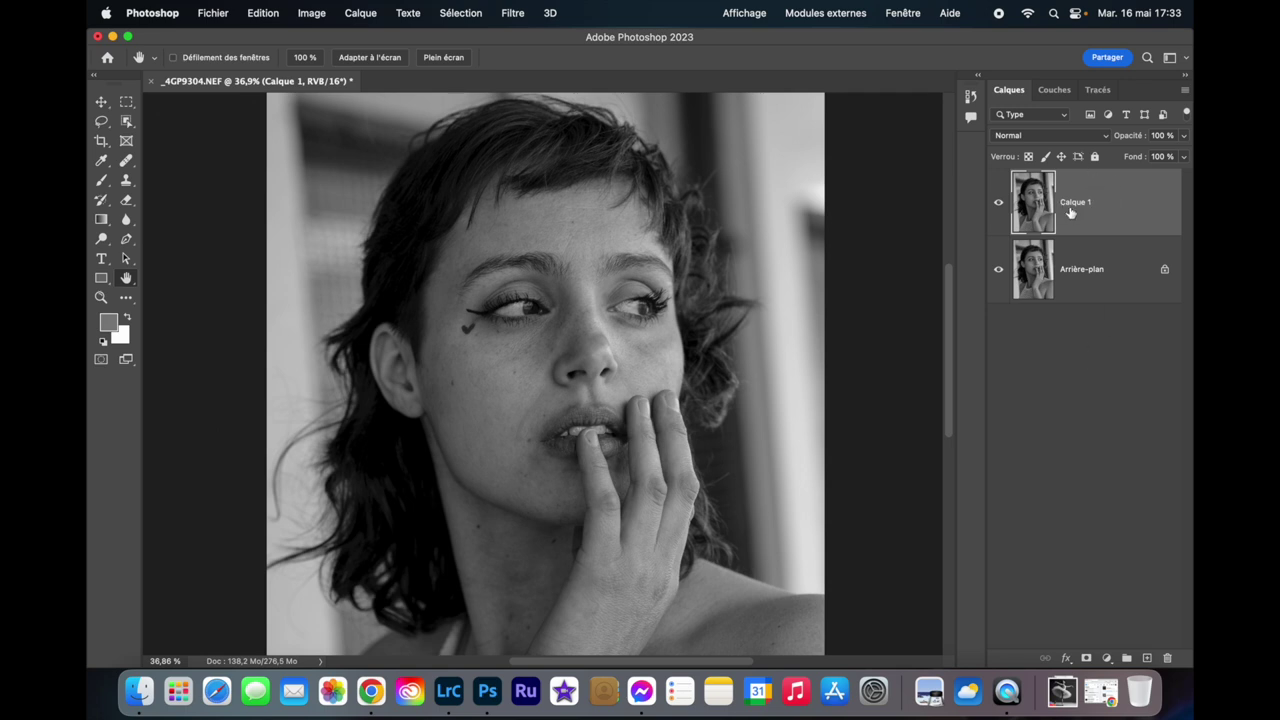
# Open Neural Filters from the Filtre menu for the duplicated portrait layer.
pyautogui.click(514, 14)
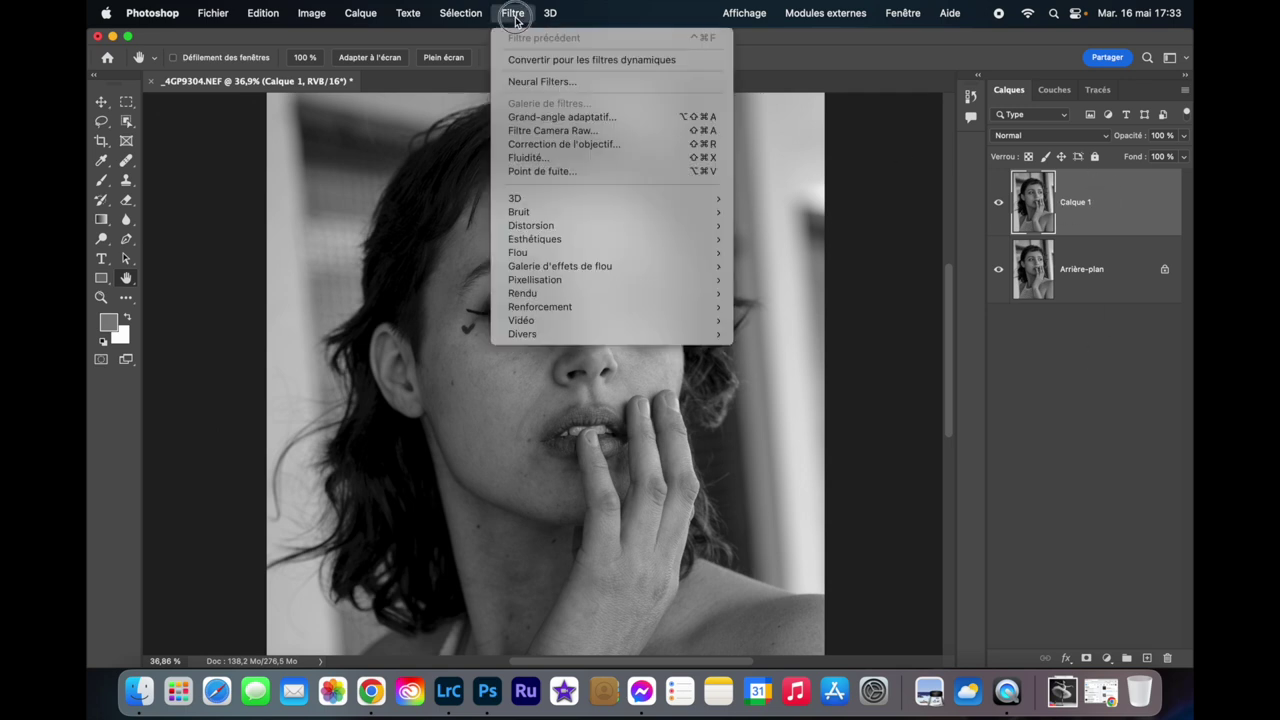
pyautogui.click(540, 86)
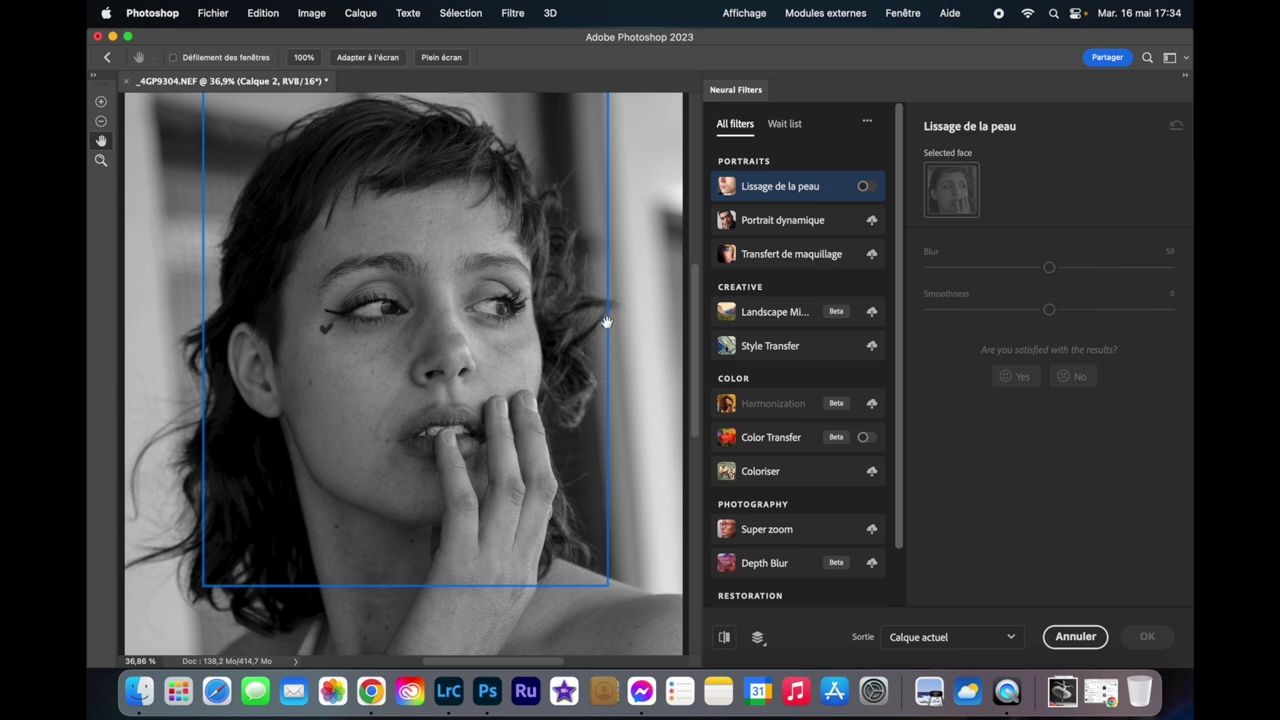
# Enable Lissage de la peau and lower its Blur slider to 2.
pyautogui.click(866, 187)
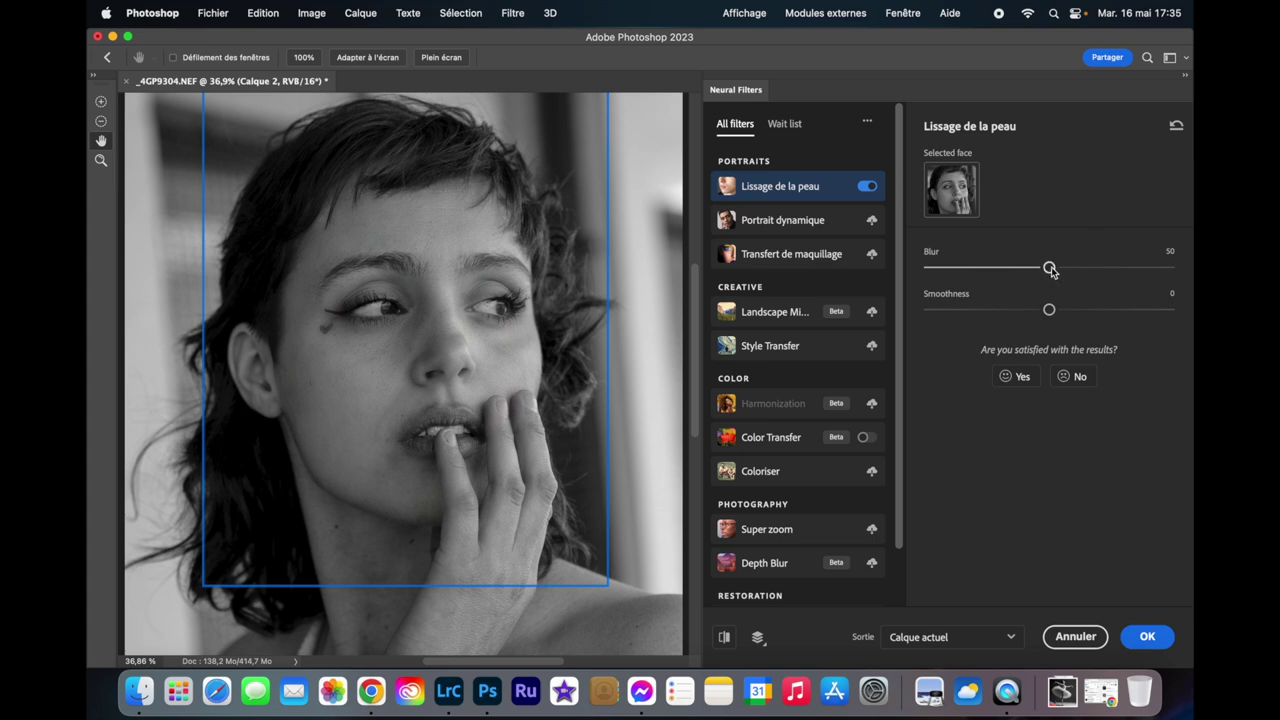
pyautogui.moveTo(1051, 269); pyautogui.dragTo(931, 271)
pyautogui.scroll(-5, 414, 364)
pyautogui.scroll(8, 418, 362)
# Zoom the preview to 109% and raise the skin smoothing Blur to 12.
pyautogui.scroll(5, 418, 362)
pyautogui.scroll(-3, 418, 362)
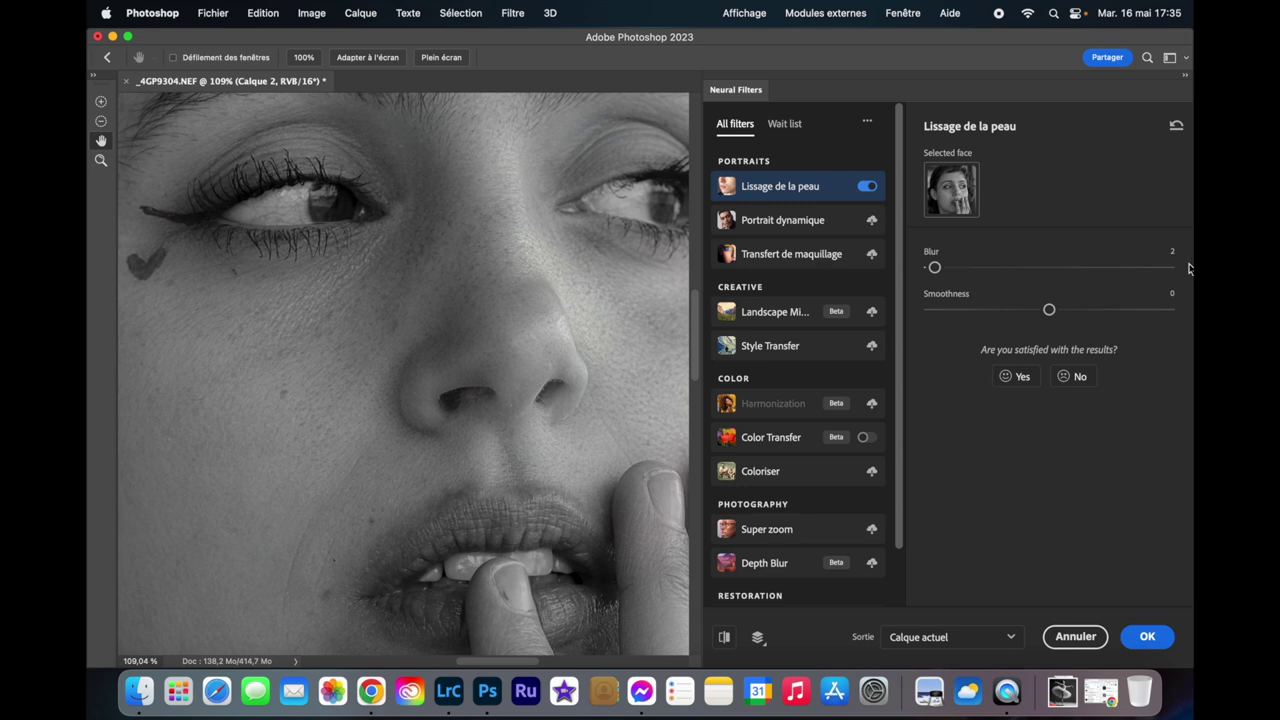
pyautogui.moveTo(391, 398)
pyautogui.mouseDown()
pyautogui.moveTo(541, 318)
pyautogui.moveTo(469, 344)
pyautogui.mouseUp()
pyautogui.moveTo(936, 268); pyautogui.dragTo(958, 268)
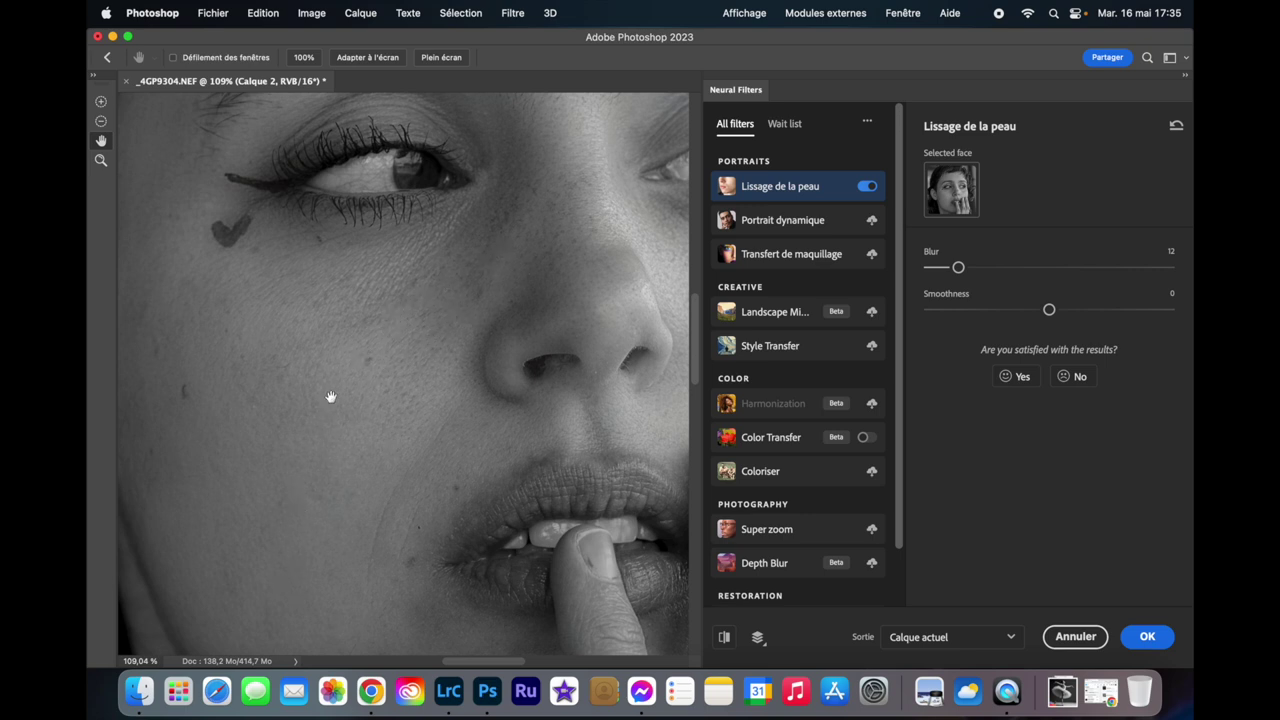
# Pan across the eyes, nose, lips and chin to inspect the smoothed skin.
pyautogui.moveTo(535, 242); pyautogui.dragTo(423, 532)
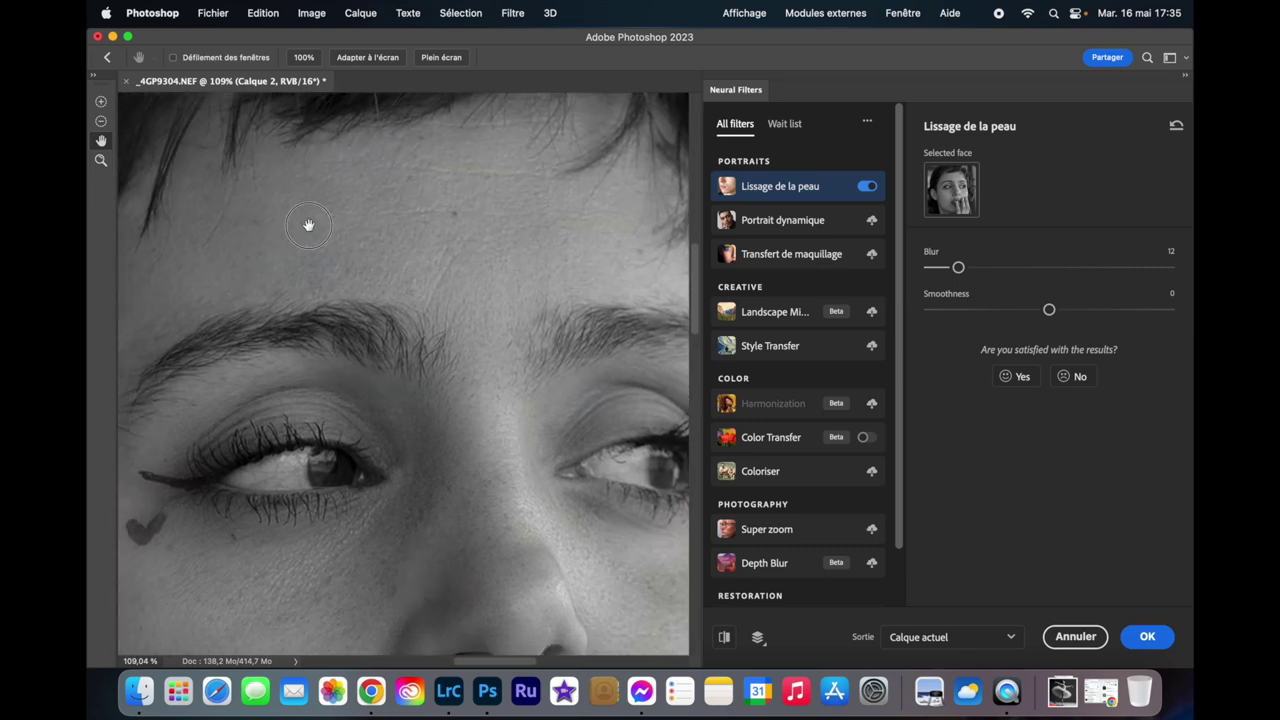
pyautogui.moveTo(308, 225); pyautogui.dragTo(423, 191)
pyautogui.moveTo(480, 571)
pyautogui.mouseDown()
pyautogui.moveTo(446, 394)
pyautogui.moveTo(445, 294)
pyautogui.mouseUp()
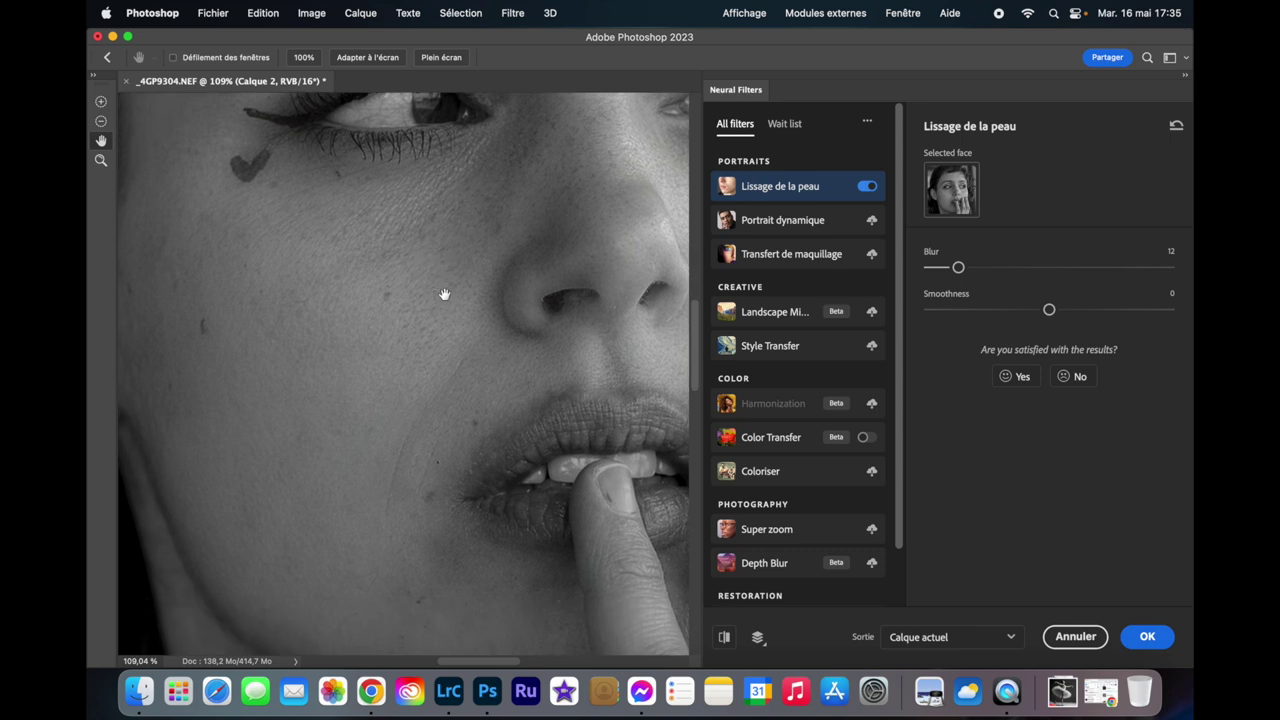
pyautogui.moveTo(369, 457); pyautogui.dragTo(343, 343)
pyautogui.moveTo(631, 242)
pyautogui.mouseDown()
pyautogui.moveTo(409, 294)
pyautogui.moveTo(320, 380)
pyautogui.mouseUp()
pyautogui.moveTo(429, 309)
pyautogui.mouseDown()
pyautogui.moveTo(493, 358)
pyautogui.moveTo(563, 386)
pyautogui.mouseUp()
pyautogui.moveTo(320, 455)
pyautogui.mouseDown()
pyautogui.moveTo(394, 323)
pyautogui.moveTo(415, 310)
pyautogui.mouseUp()
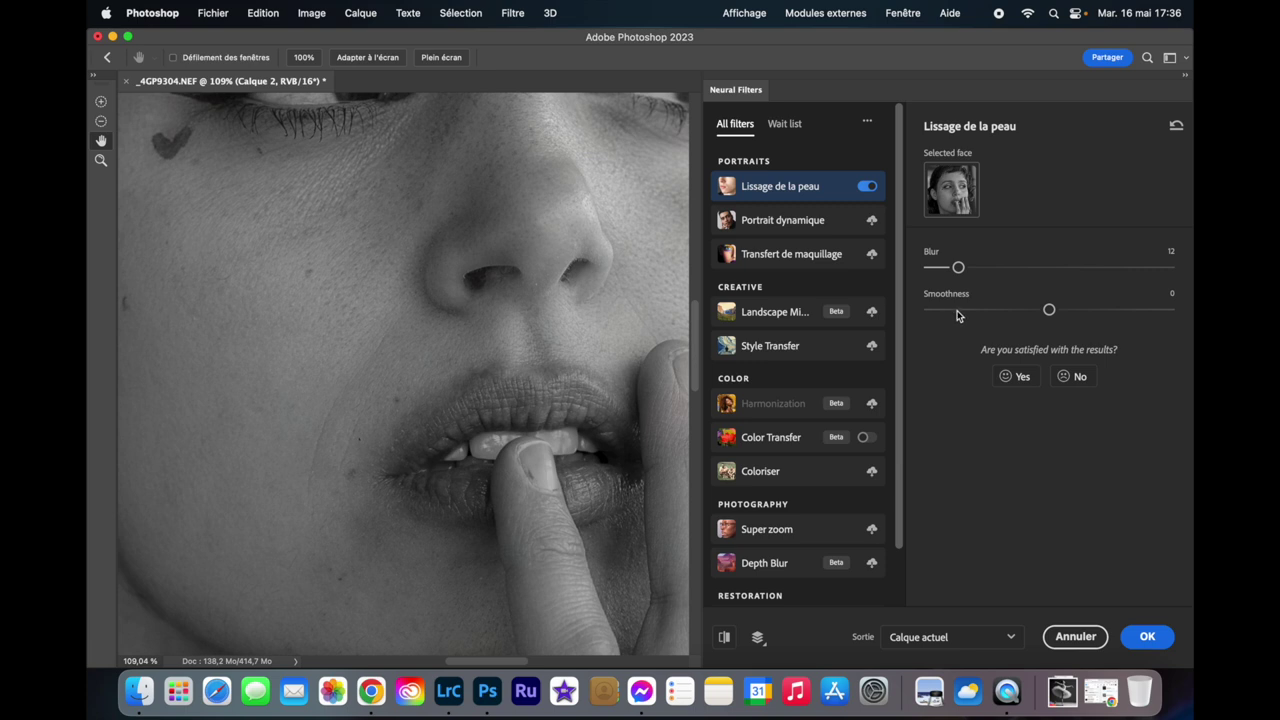
pyautogui.moveTo(1049, 311); pyautogui.dragTo(926, 311)
pyautogui.moveTo(931, 311); pyautogui.dragTo(946, 311)
pyautogui.moveTo(439, 236); pyautogui.dragTo(443, 374)
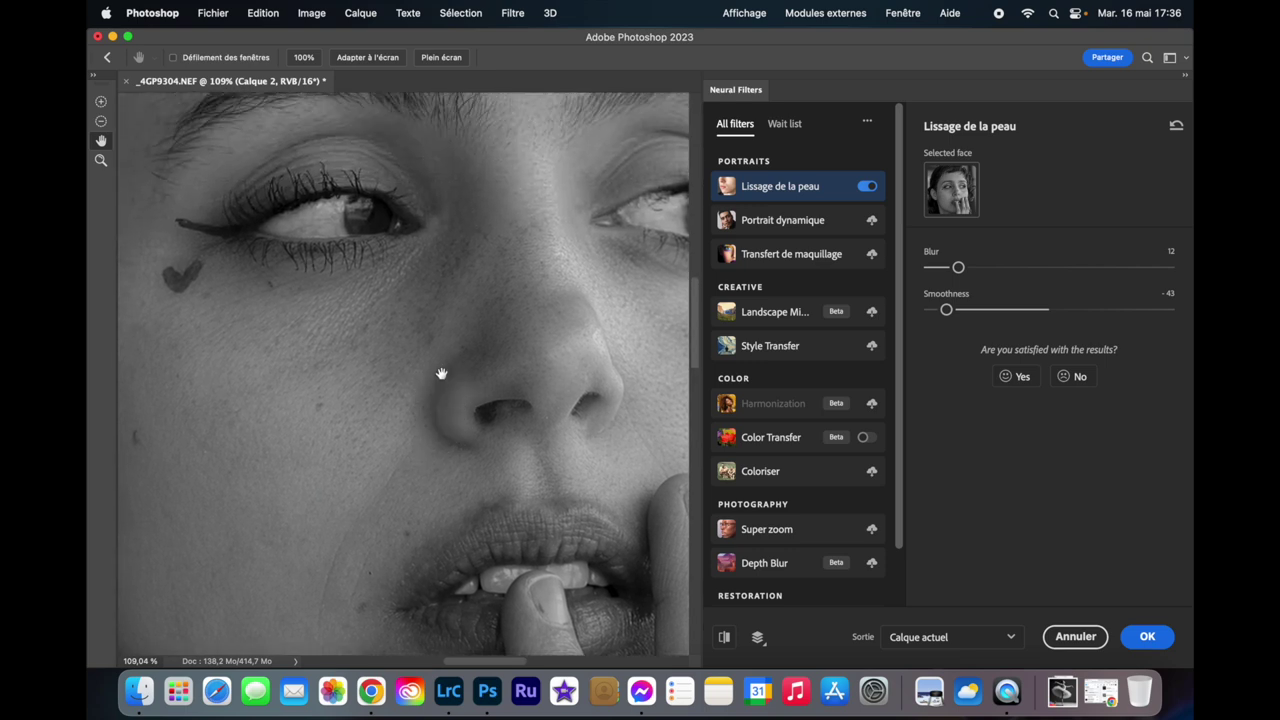
pyautogui.moveTo(489, 267); pyautogui.dragTo(474, 400)
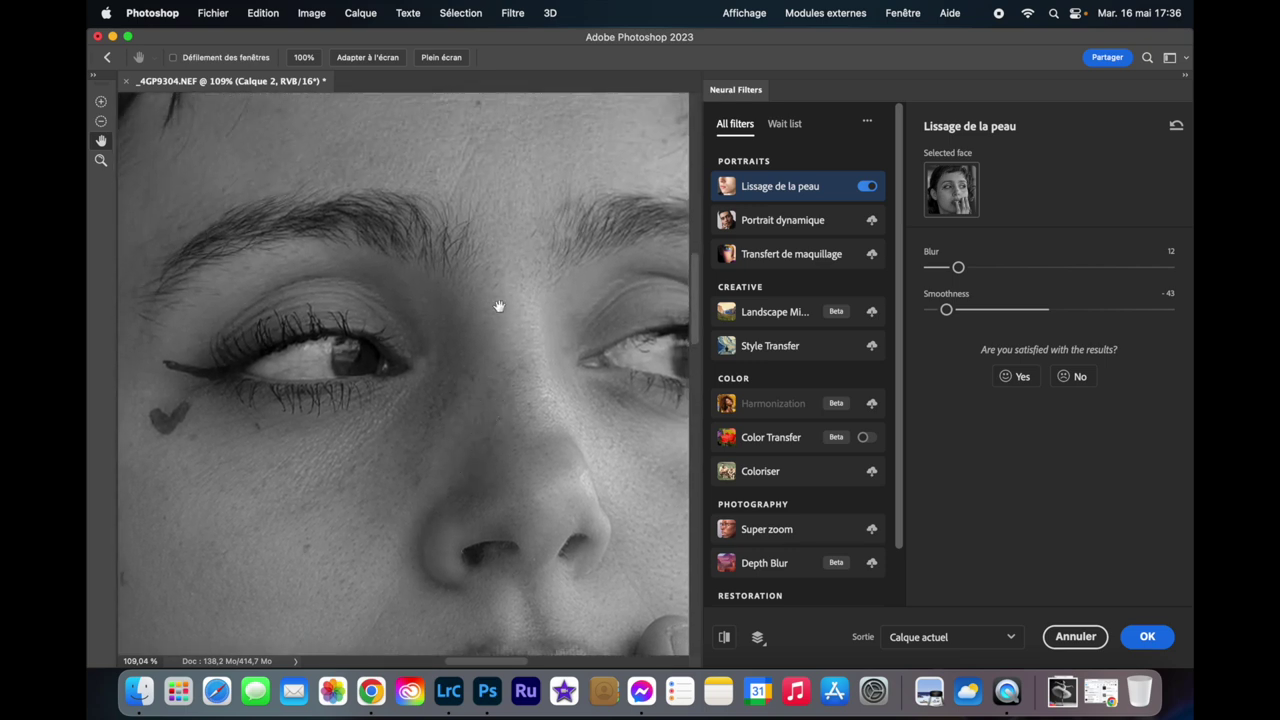
pyautogui.moveTo(486, 283); pyautogui.dragTo(479, 374)
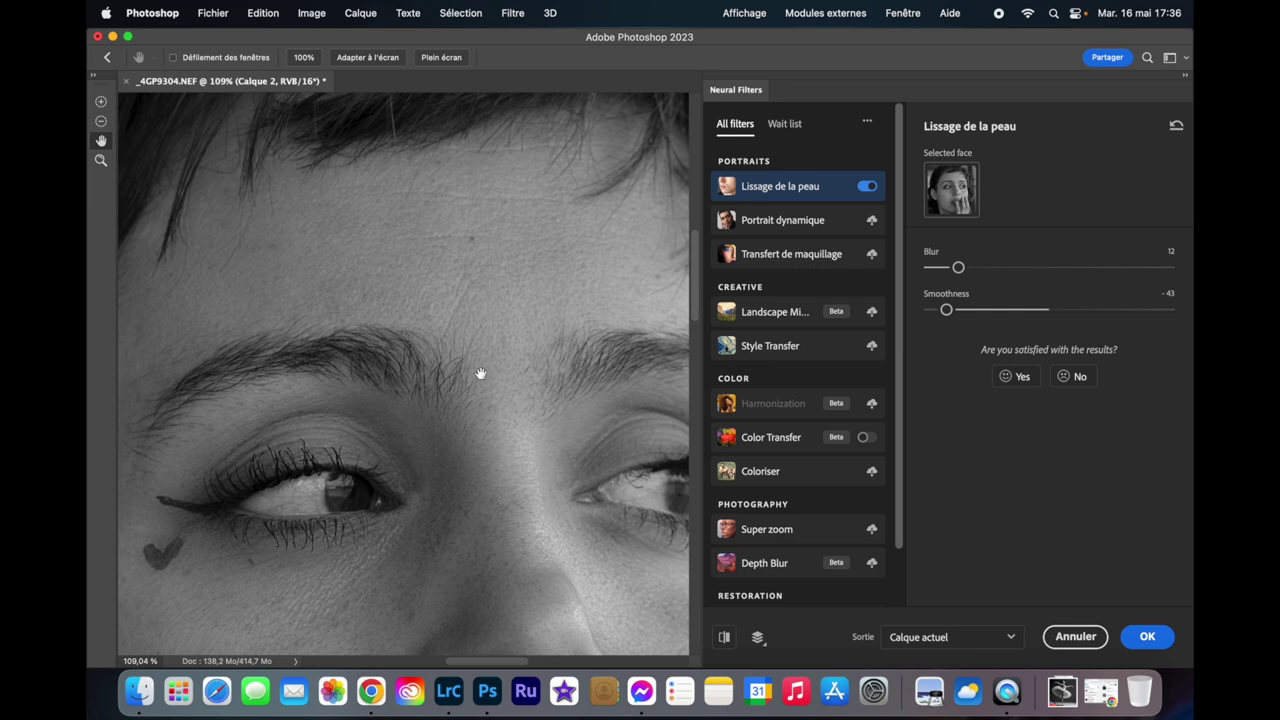
pyautogui.moveTo(482, 375); pyautogui.dragTo(506, 277)
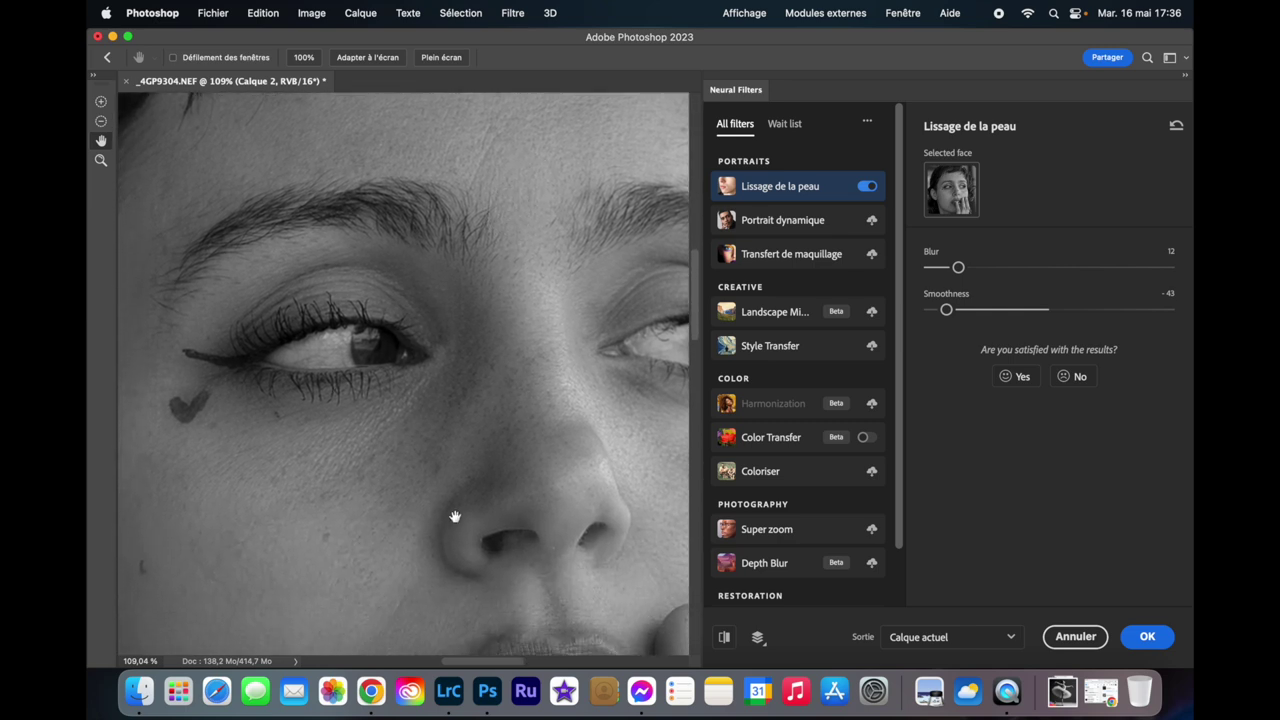
pyautogui.moveTo(437, 477); pyautogui.dragTo(457, 294)
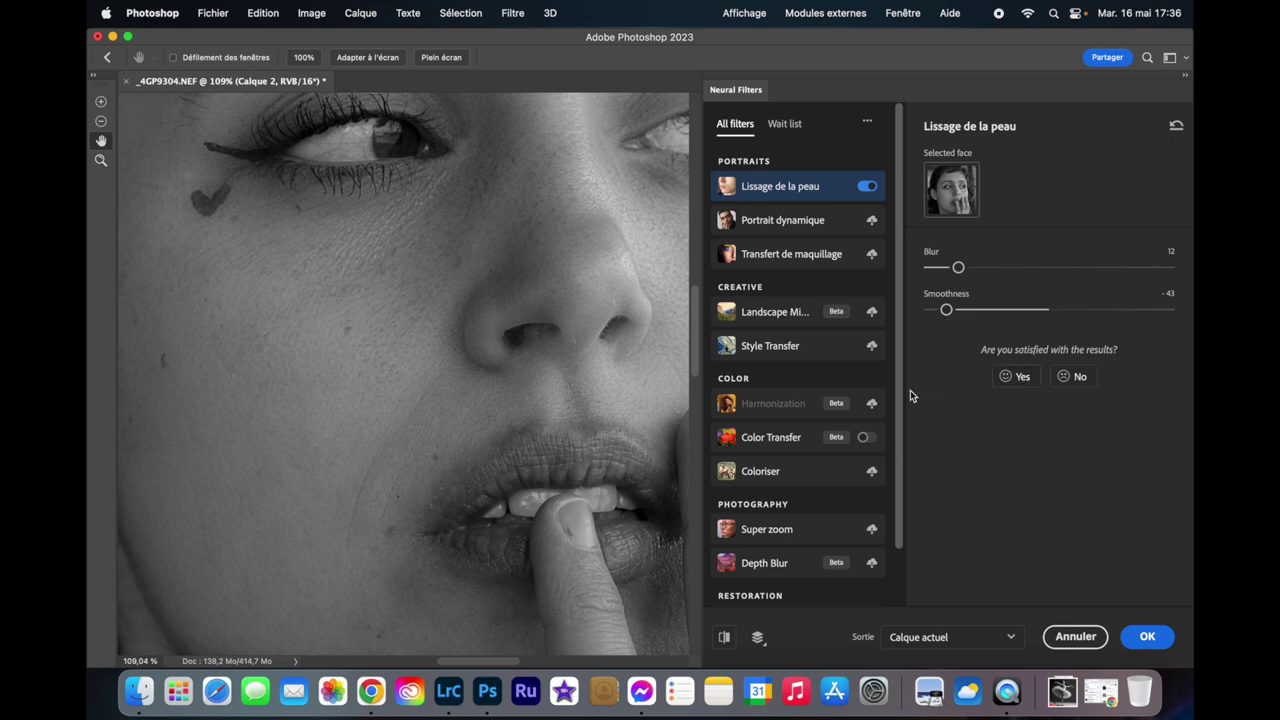
pyautogui.moveTo(377, 428)
pyautogui.mouseDown()
pyautogui.moveTo(361, 474)
pyautogui.moveTo(380, 570)
pyautogui.mouseUp()
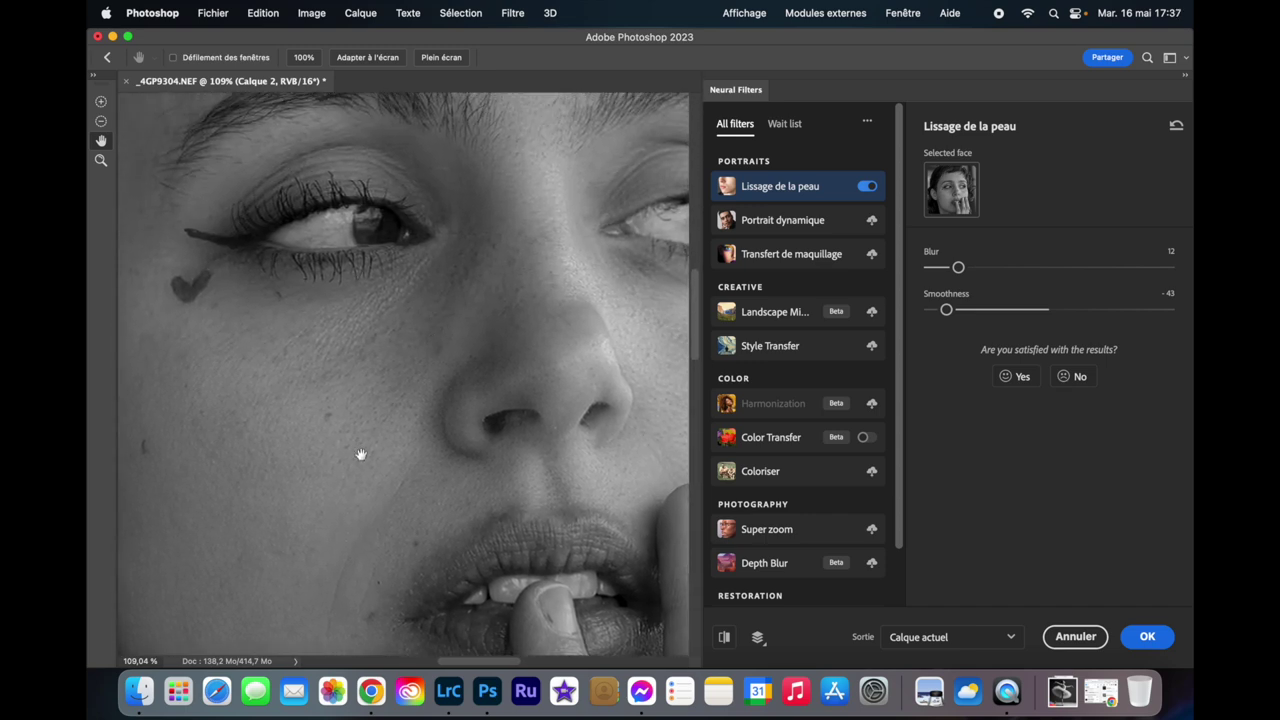
pyautogui.moveTo(580, 374); pyautogui.dragTo(498, 307)
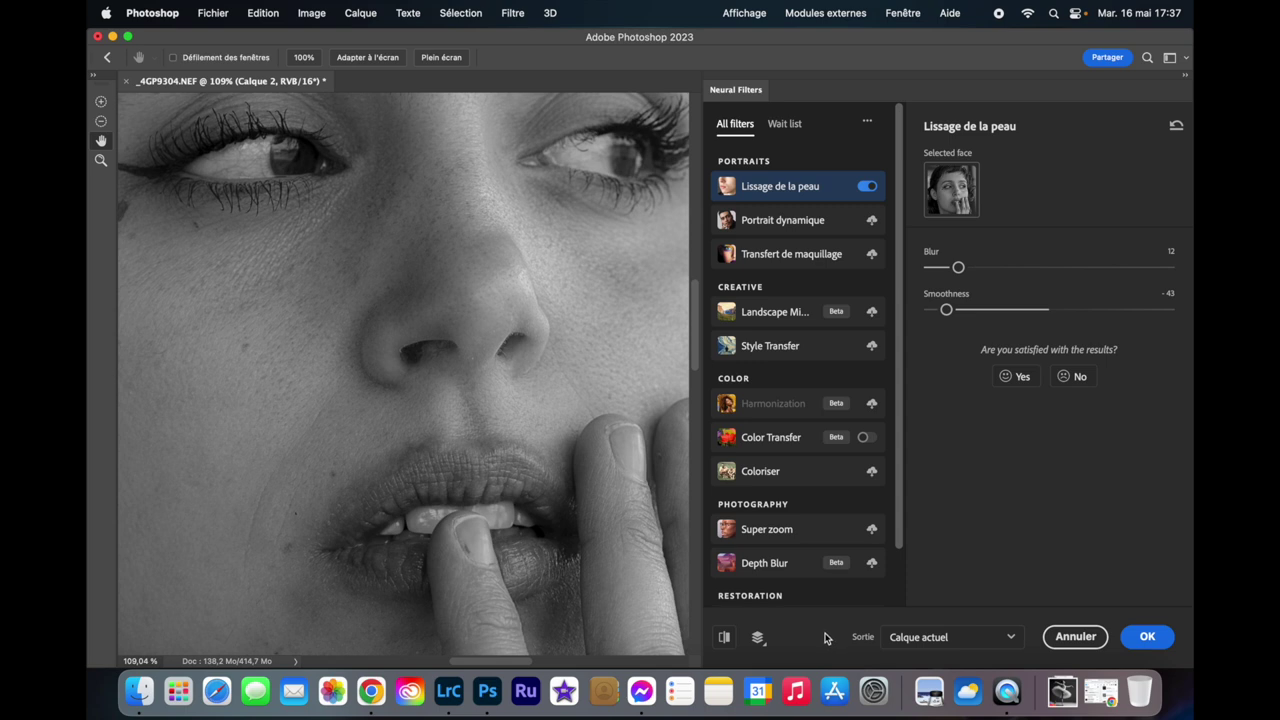
pyautogui.click(725, 641)
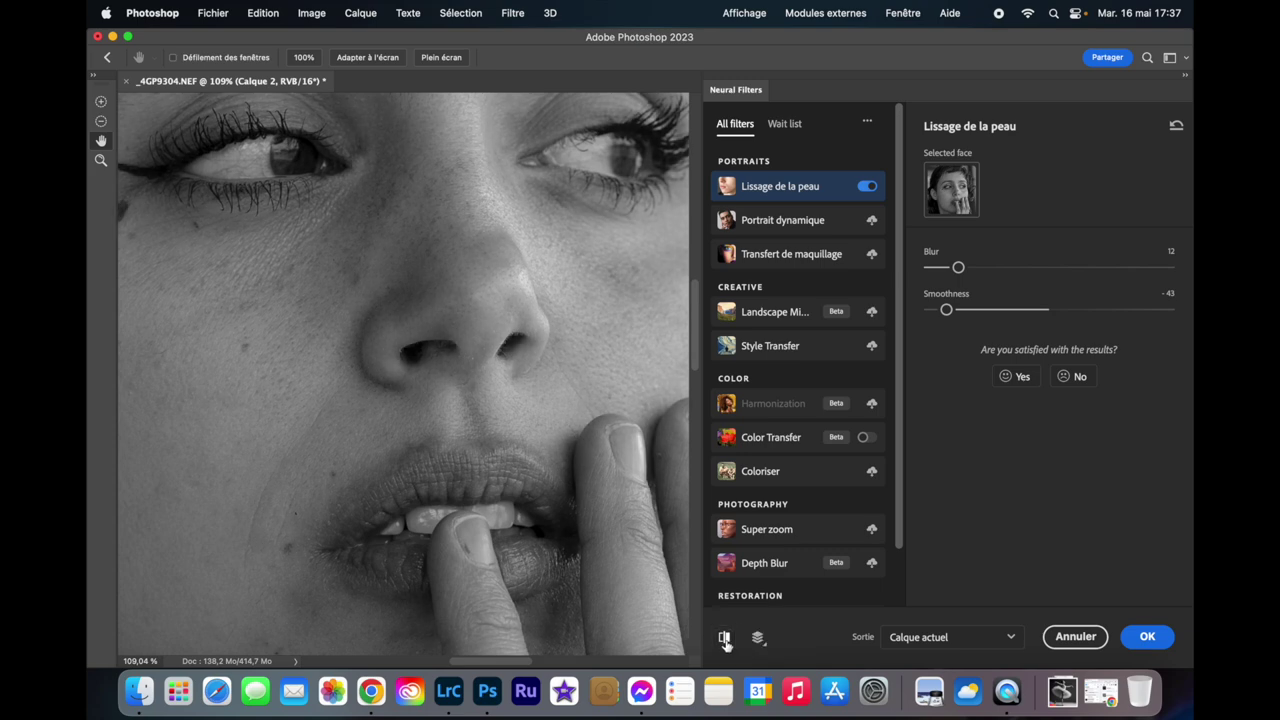
pyautogui.click(725, 641)
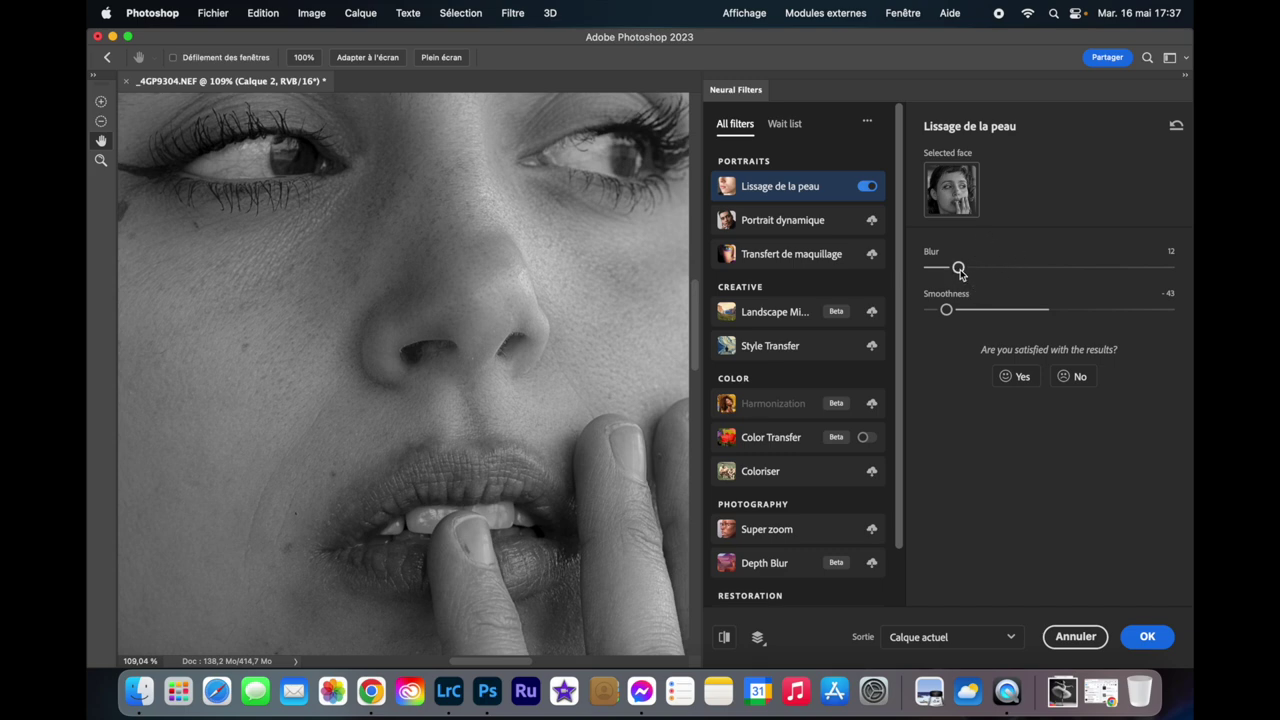
pyautogui.moveTo(958, 268); pyautogui.dragTo(951, 267)
# Open the Sortie output options of the Lissage de la peau filter.
pyautogui.click(1012, 640)
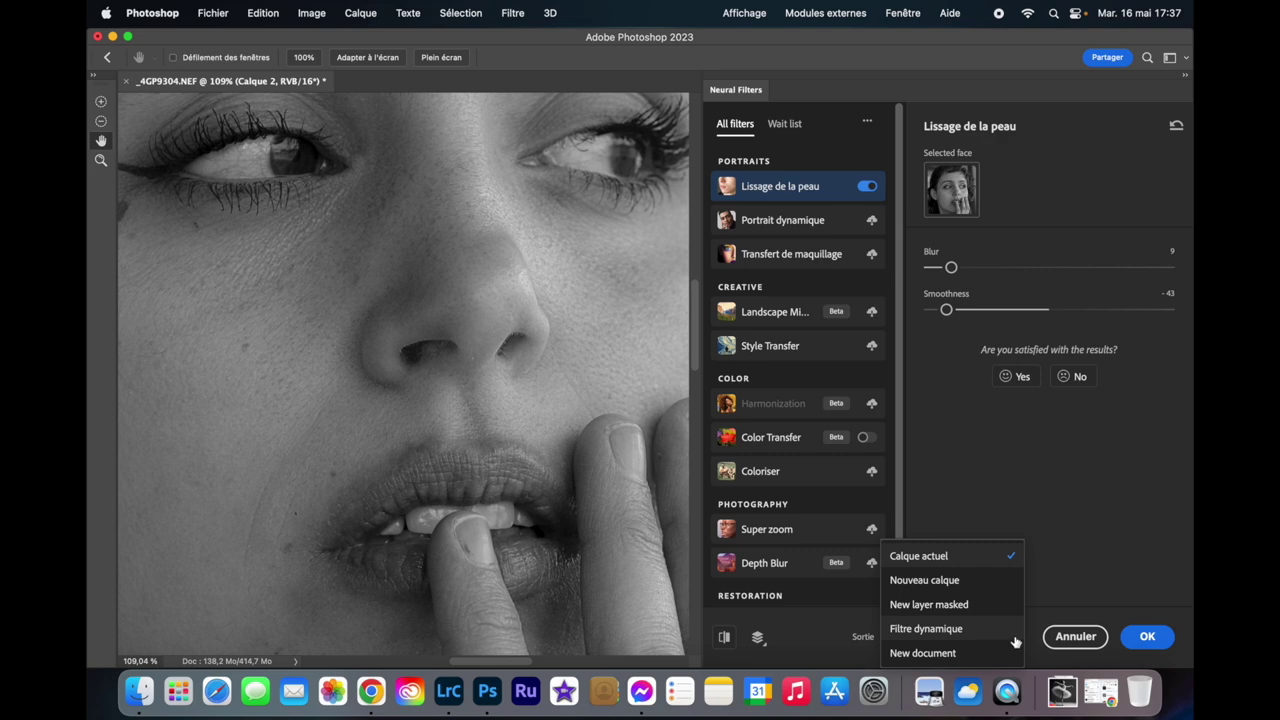
# Output the skin smoothing as a Filtre dynamique, apply it, and reopen its settings.
pyautogui.click(940, 631)
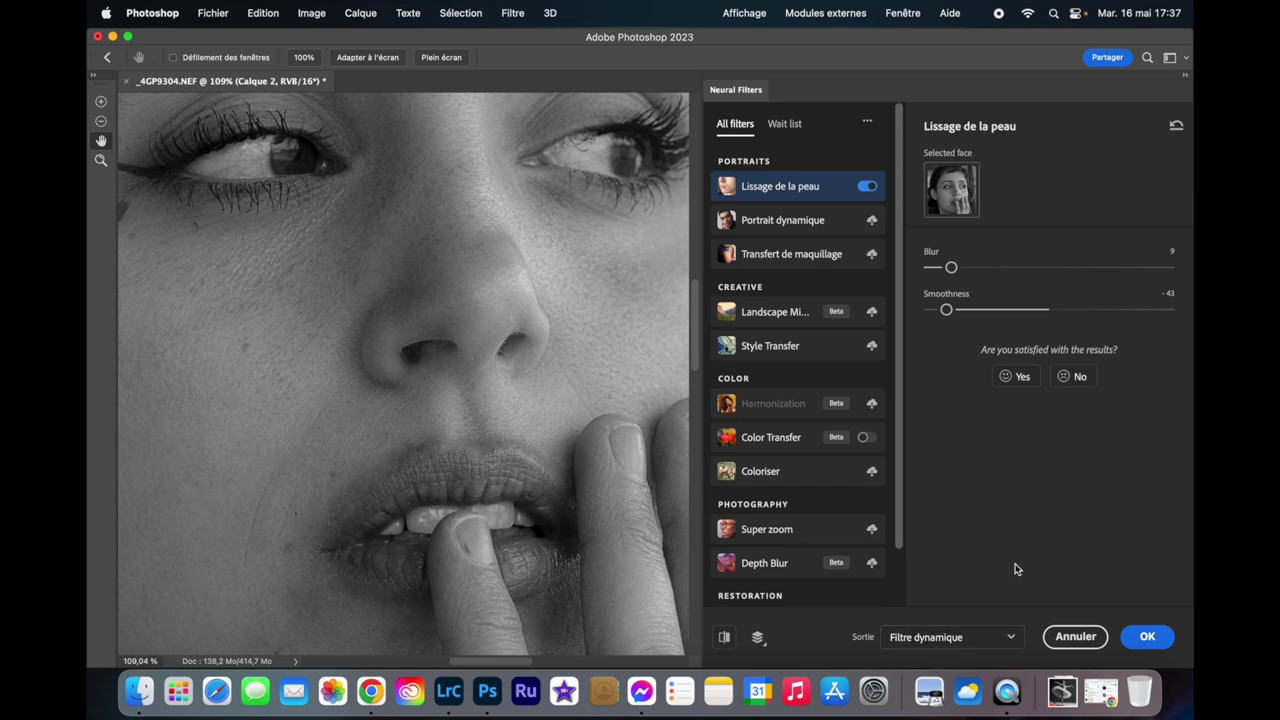
pyautogui.click(1148, 637)
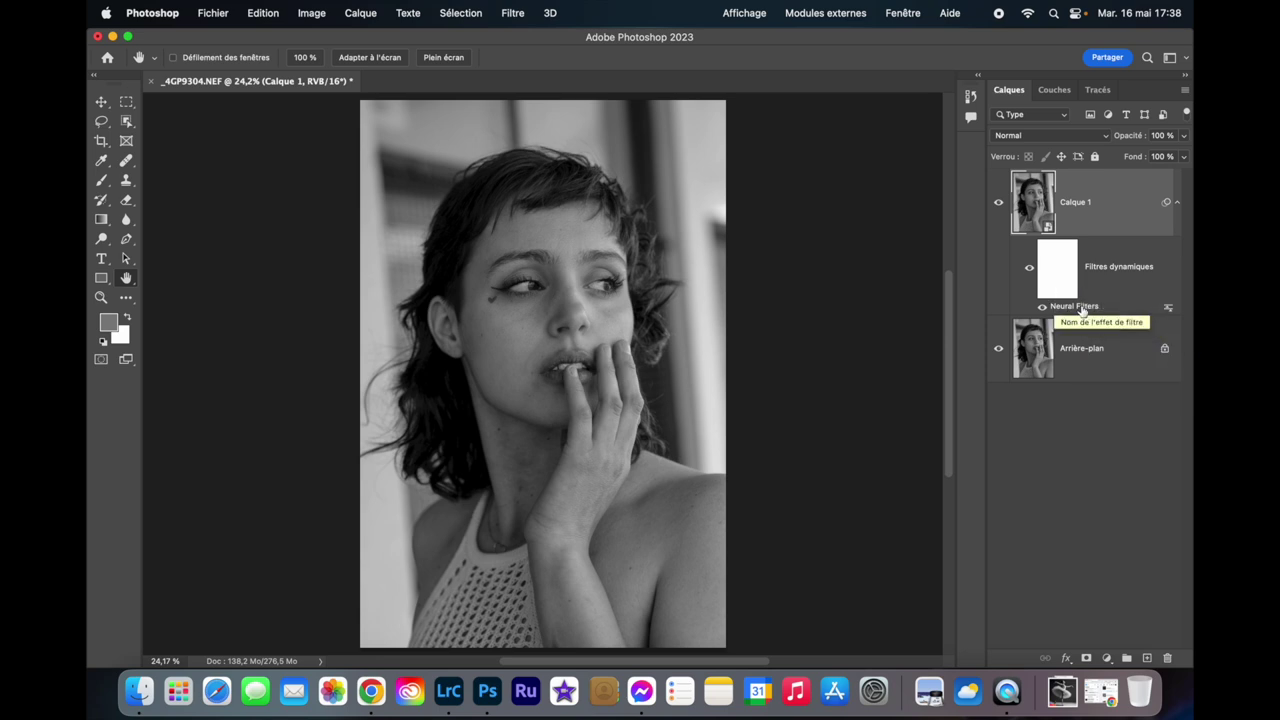
pyautogui.doubleClick(1080, 306)
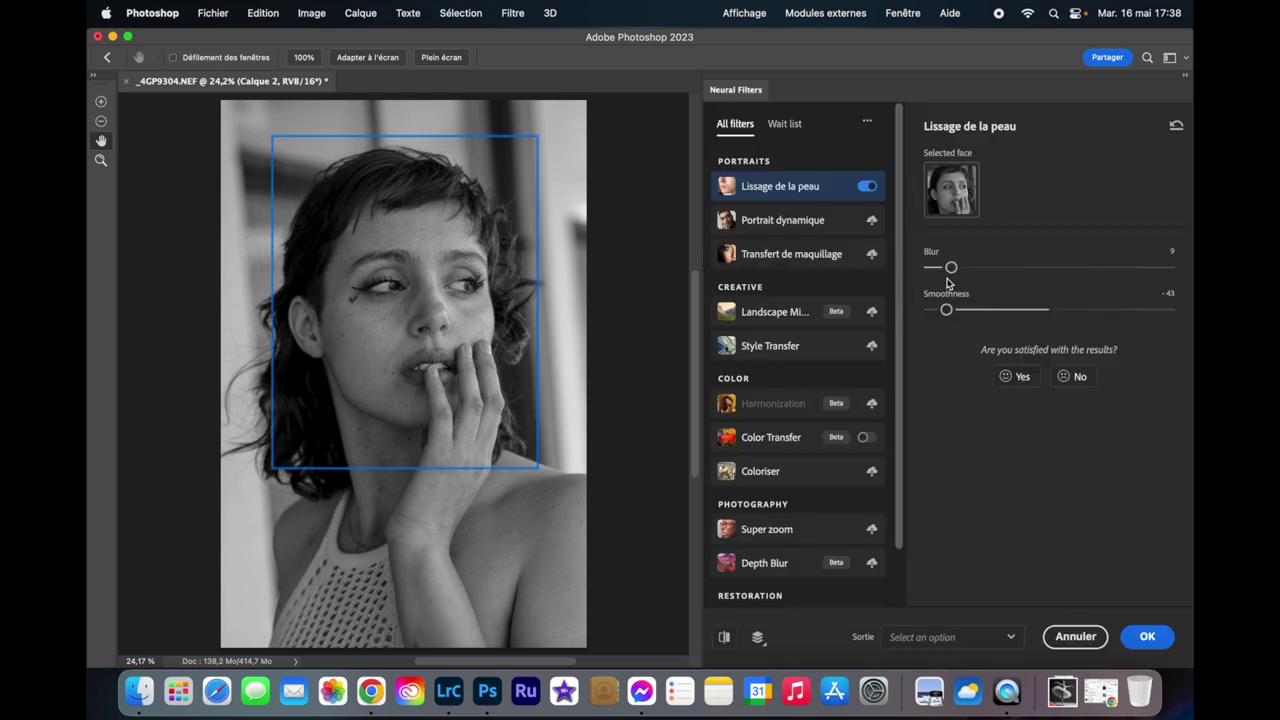
# Close Neural Filters with OK and hide Calque 1 to compare with the original.
pyautogui.click(1146, 638)
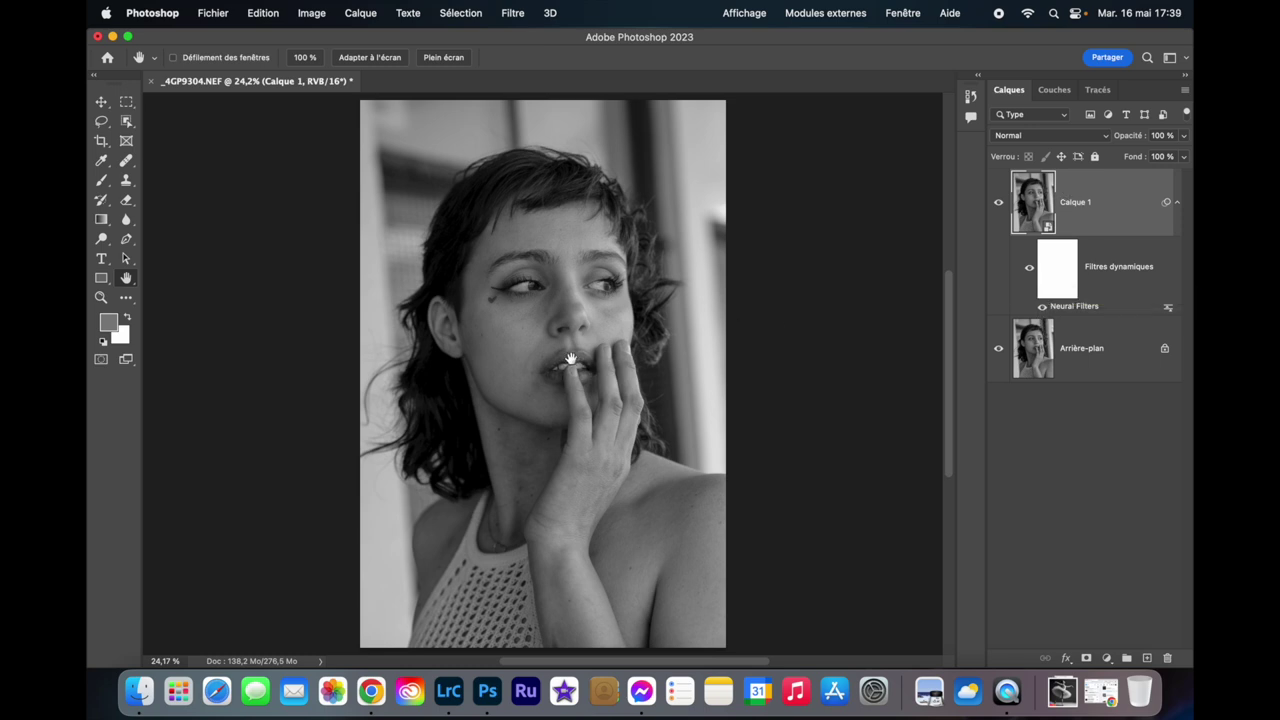
pyautogui.scroll(-3, 569, 358)
pyautogui.scroll(5, 569, 358)
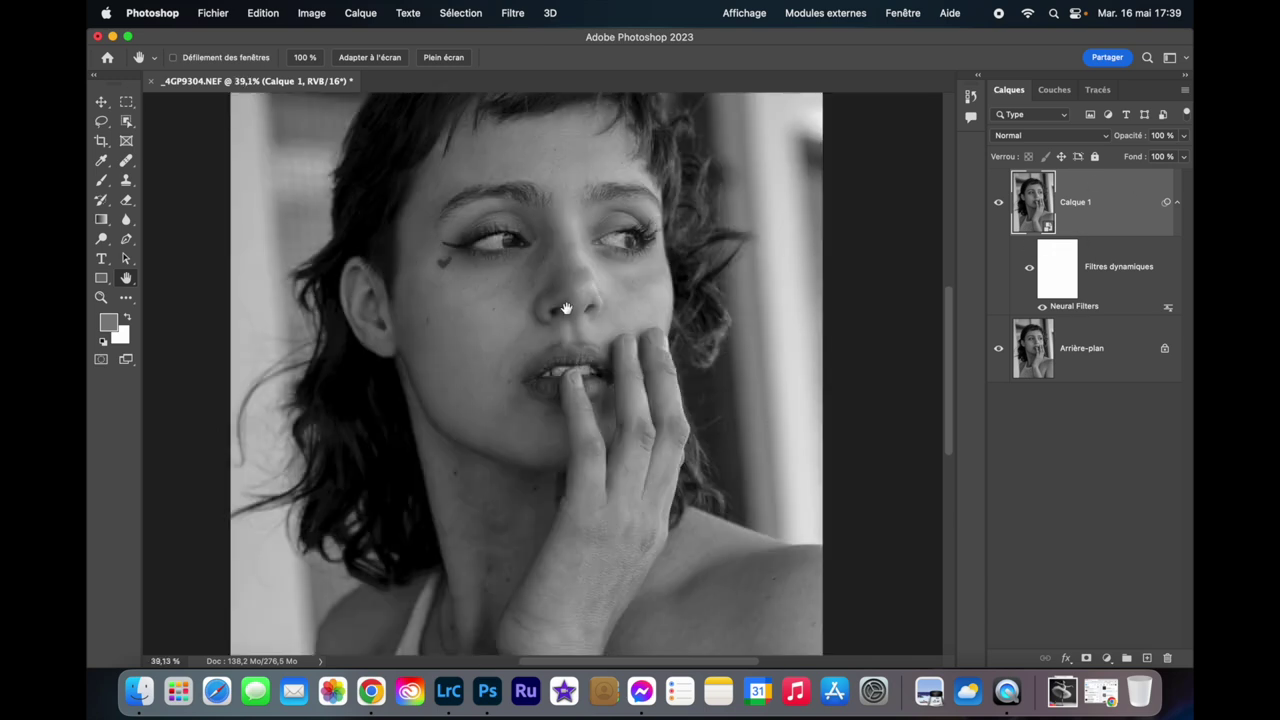
pyautogui.click(998, 204)
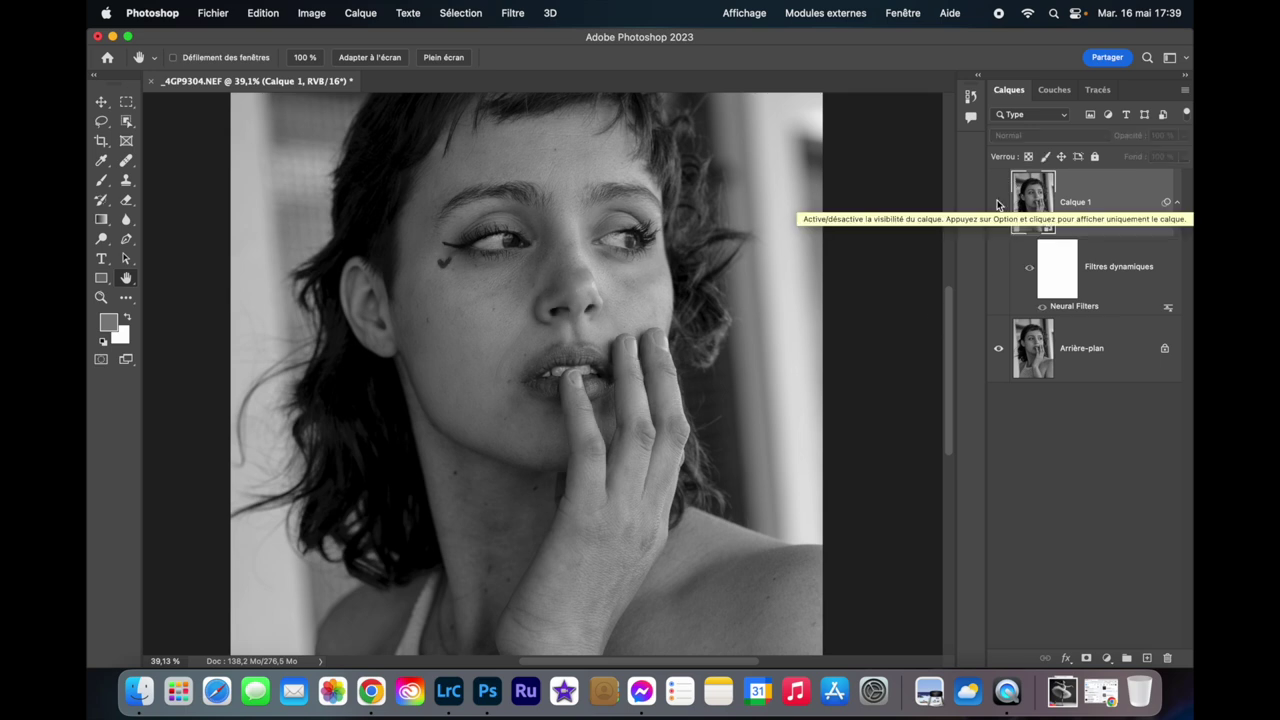
# Toggle Calque 1's visibility to compare, leave it on, and add a black layer mask.
pyautogui.click(998, 204)
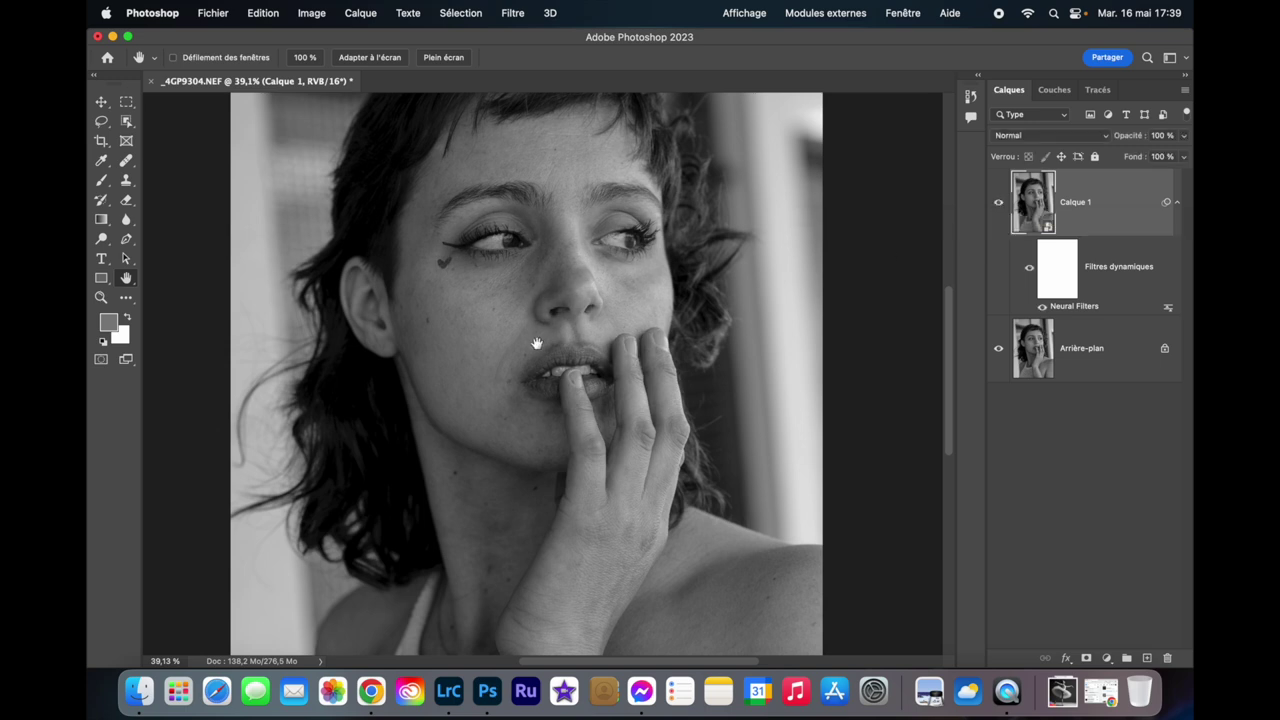
pyautogui.scroll(-3, 557, 337)
pyautogui.scroll(5, 557, 337)
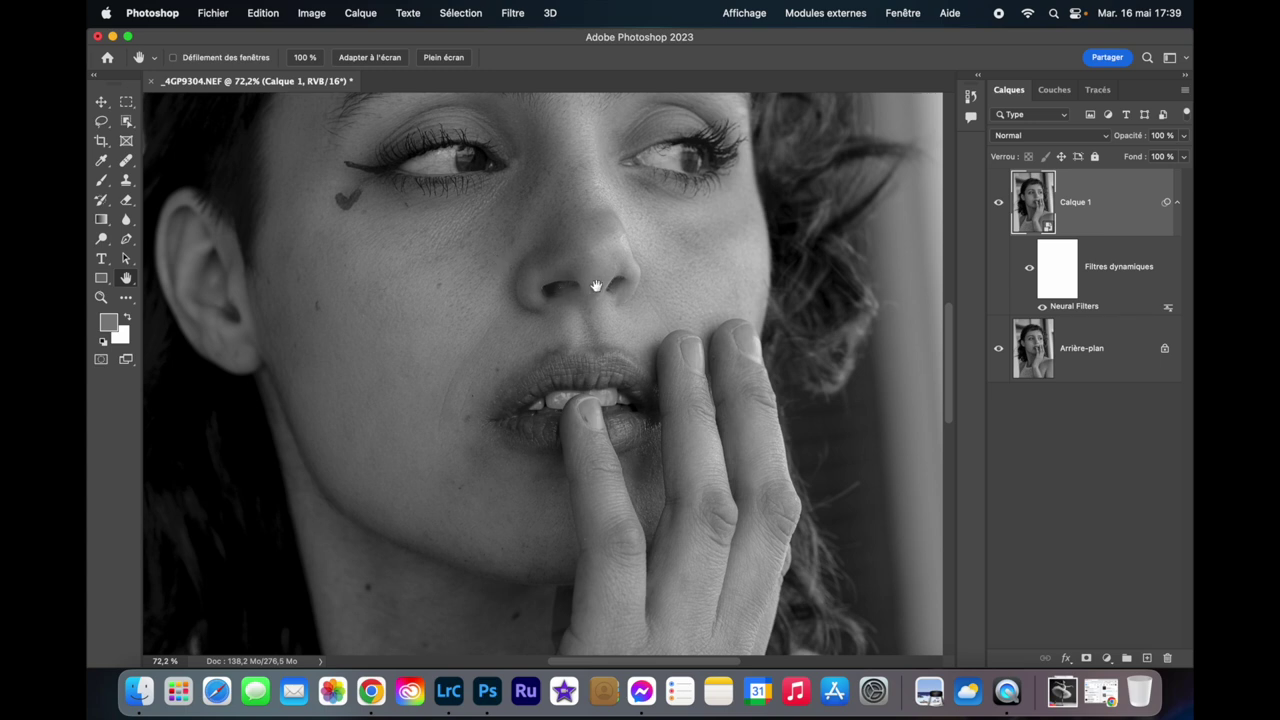
pyautogui.moveTo(586, 297); pyautogui.dragTo(600, 329)
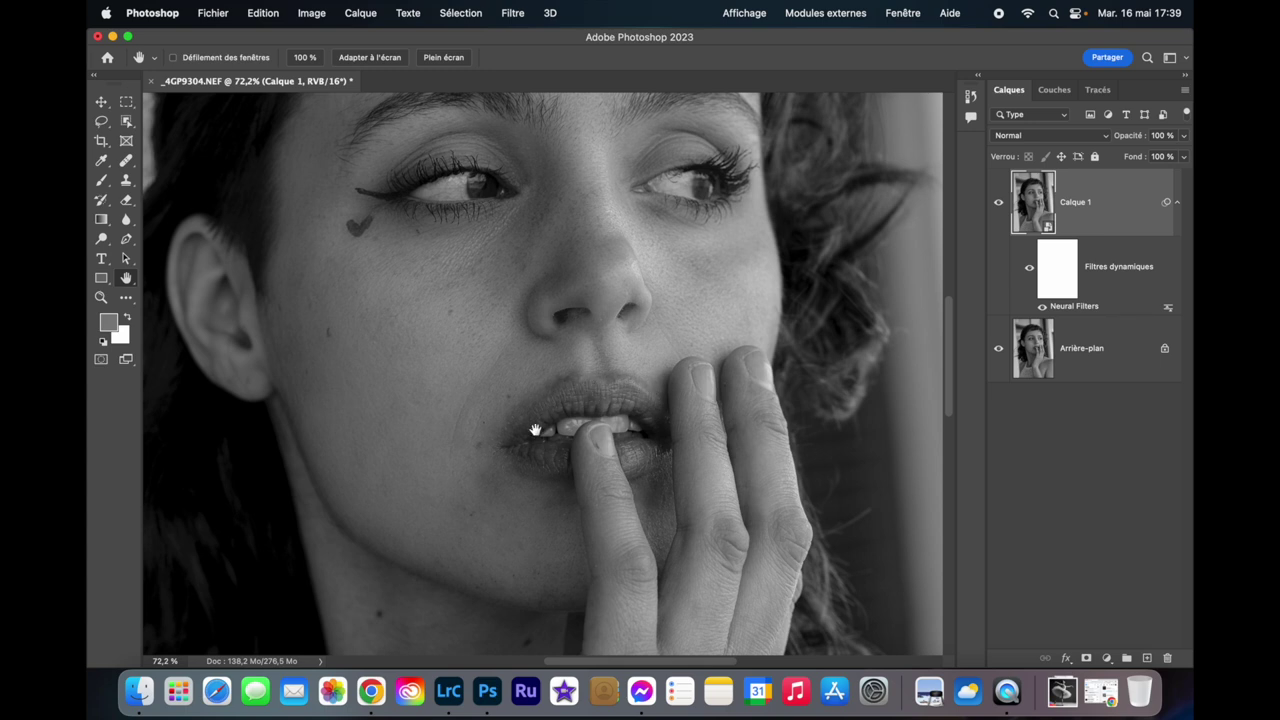
pyautogui.click(998, 203)
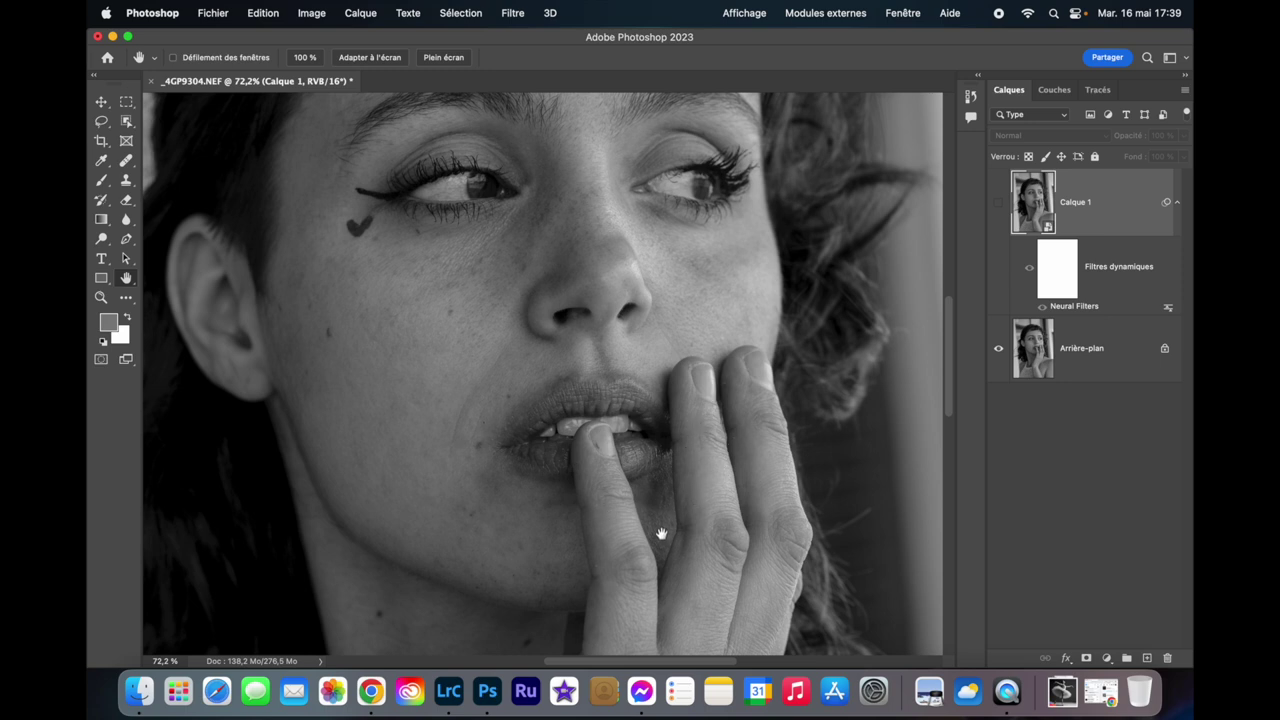
pyautogui.click(999, 204)
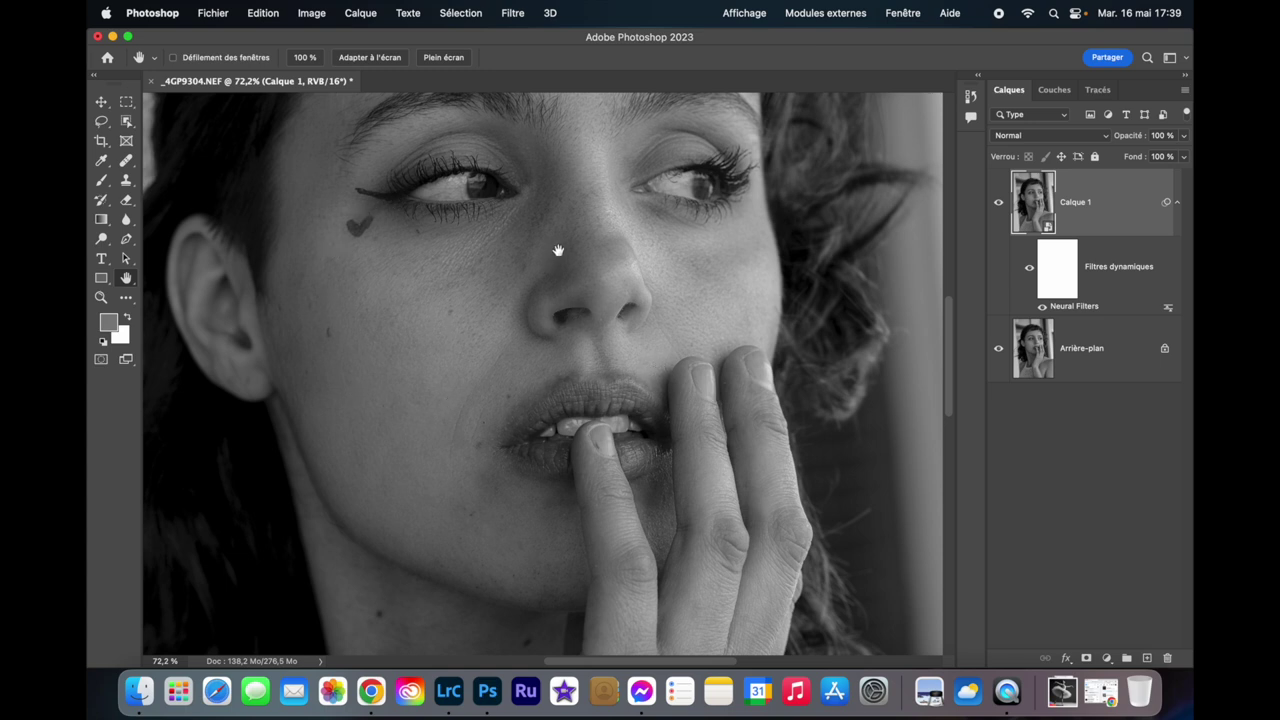
pyautogui.moveTo(463, 366); pyautogui.dragTo(516, 348)
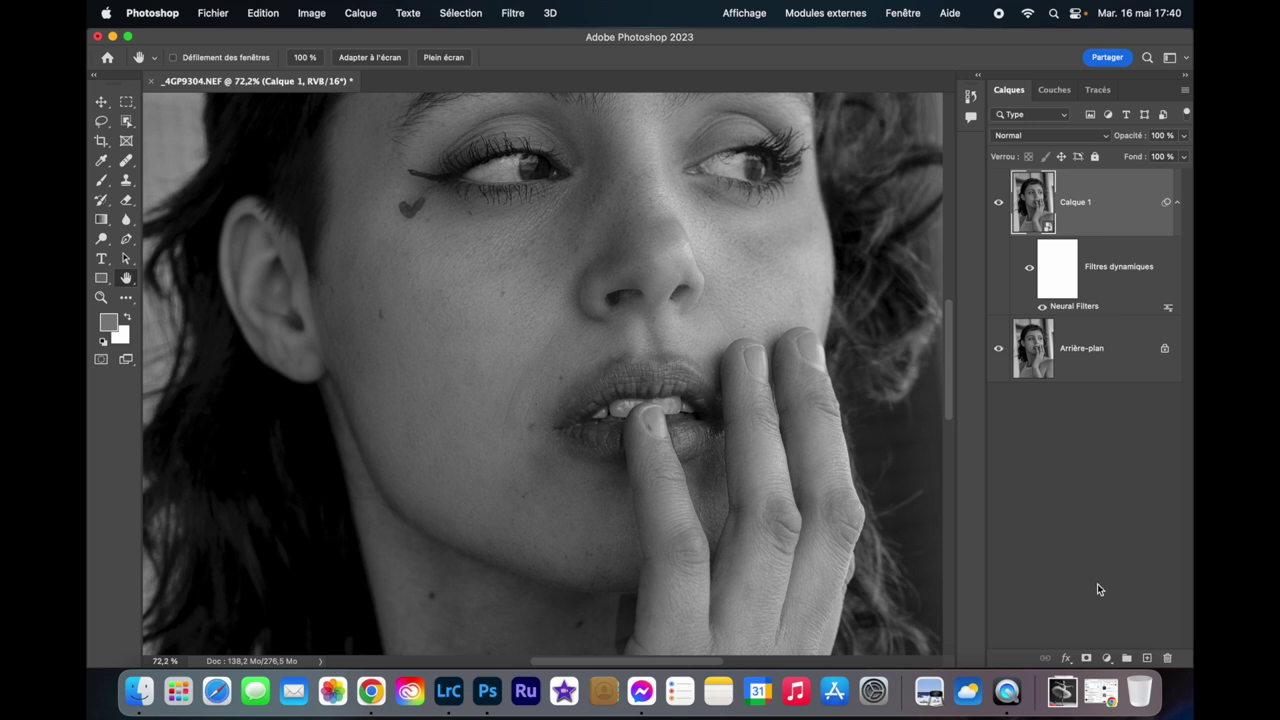
pyautogui.keyDown('alt'); pyautogui.click(1088, 663); pyautogui.keyUp('alt')
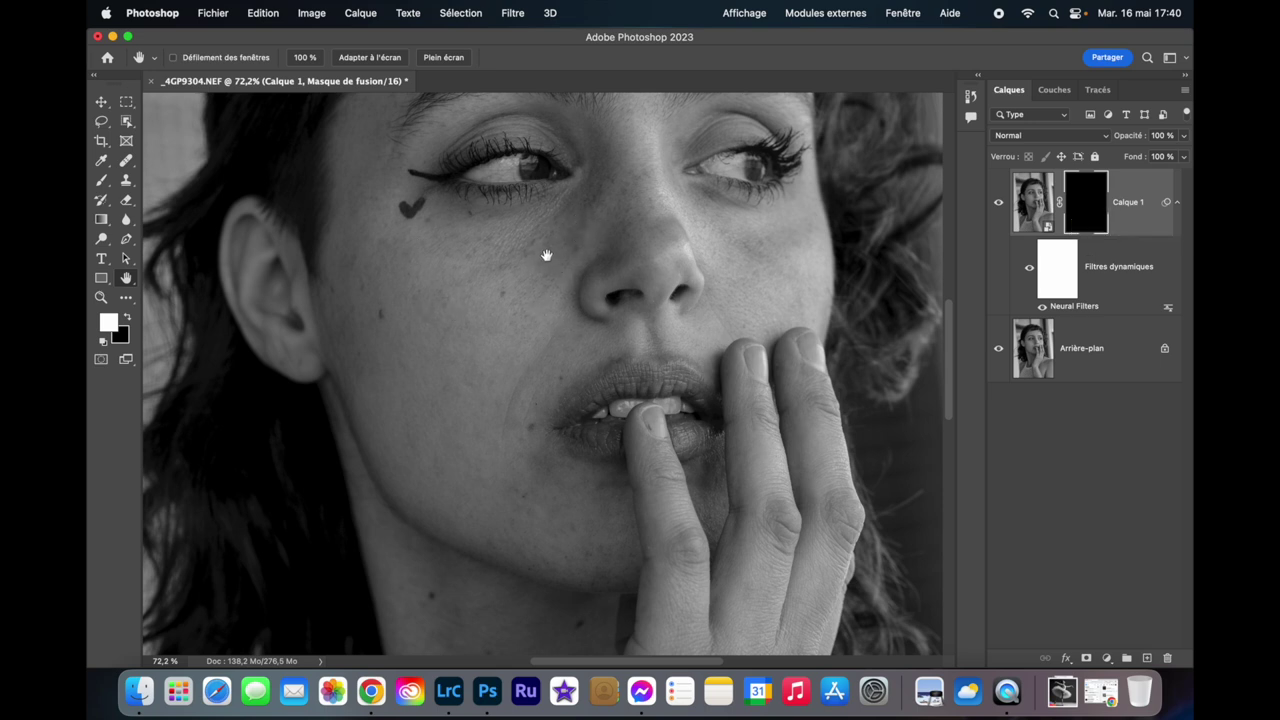
# Switch to the Brush and set its flow to 35%.
pyautogui.moveTo(535, 264); pyautogui.dragTo(536, 303)
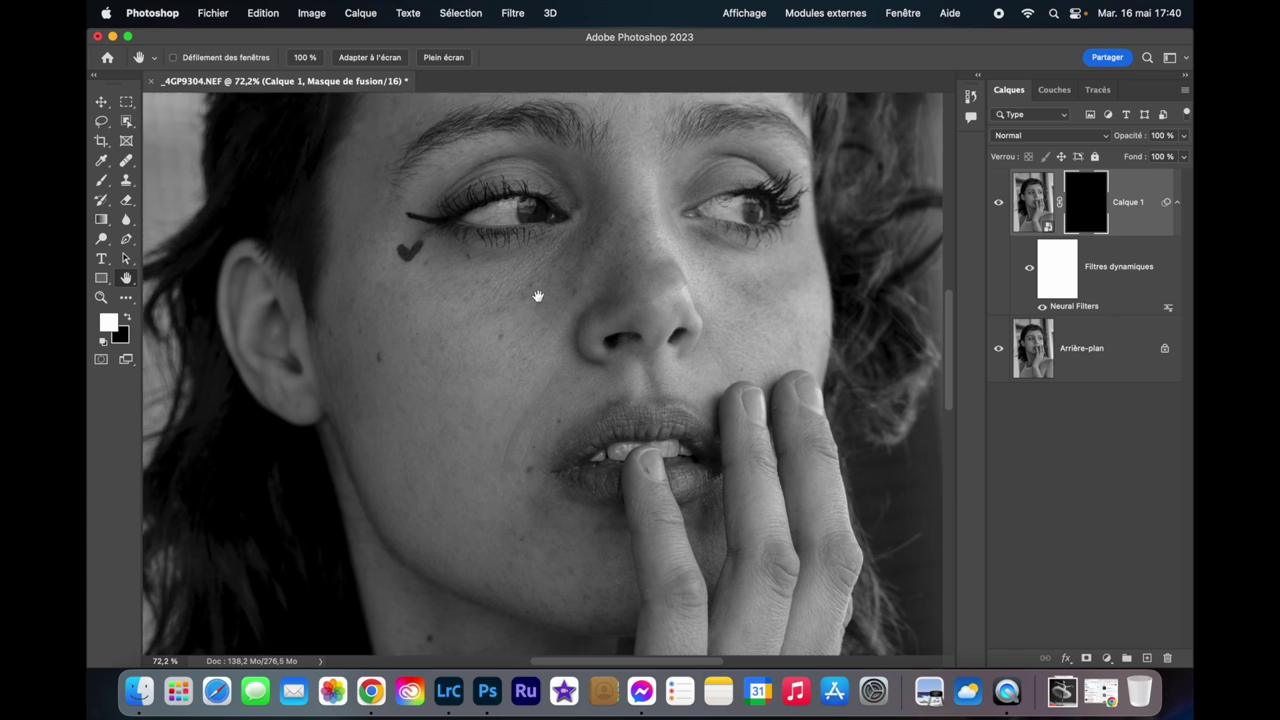
pyautogui.press('b')
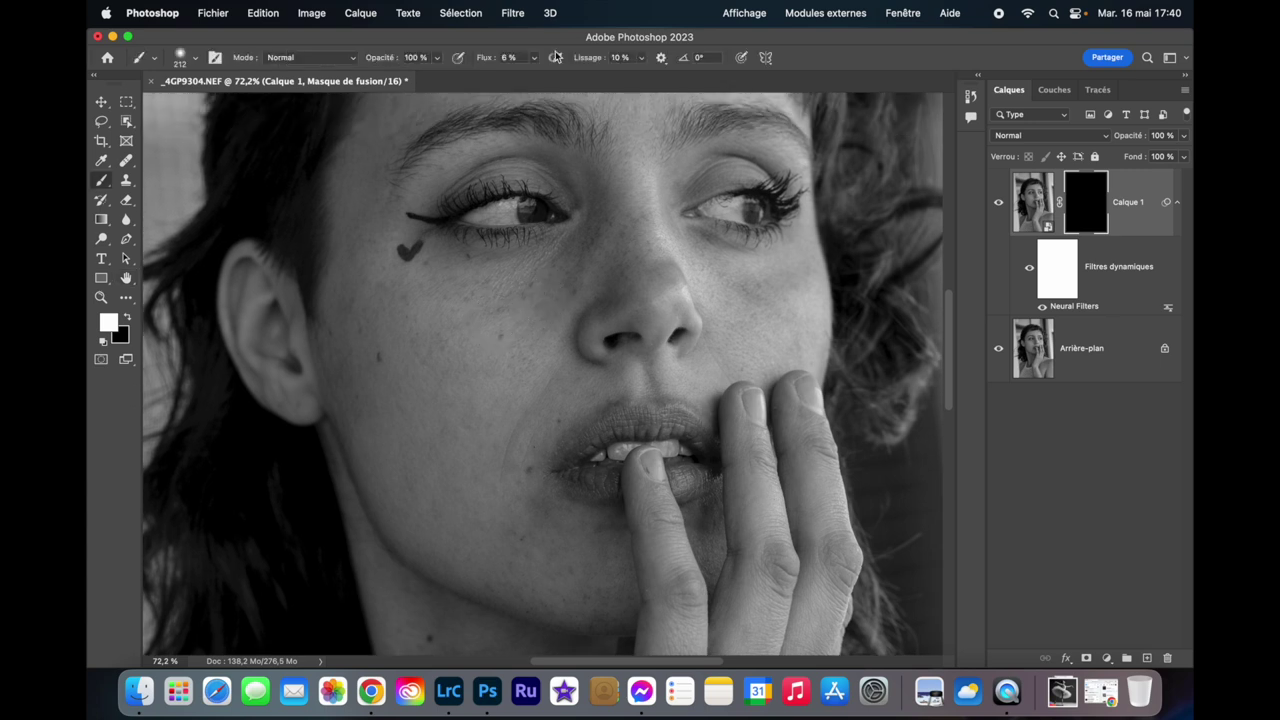
pyautogui.click(534, 57)
pyautogui.moveTo(532, 80); pyautogui.dragTo(553, 77)
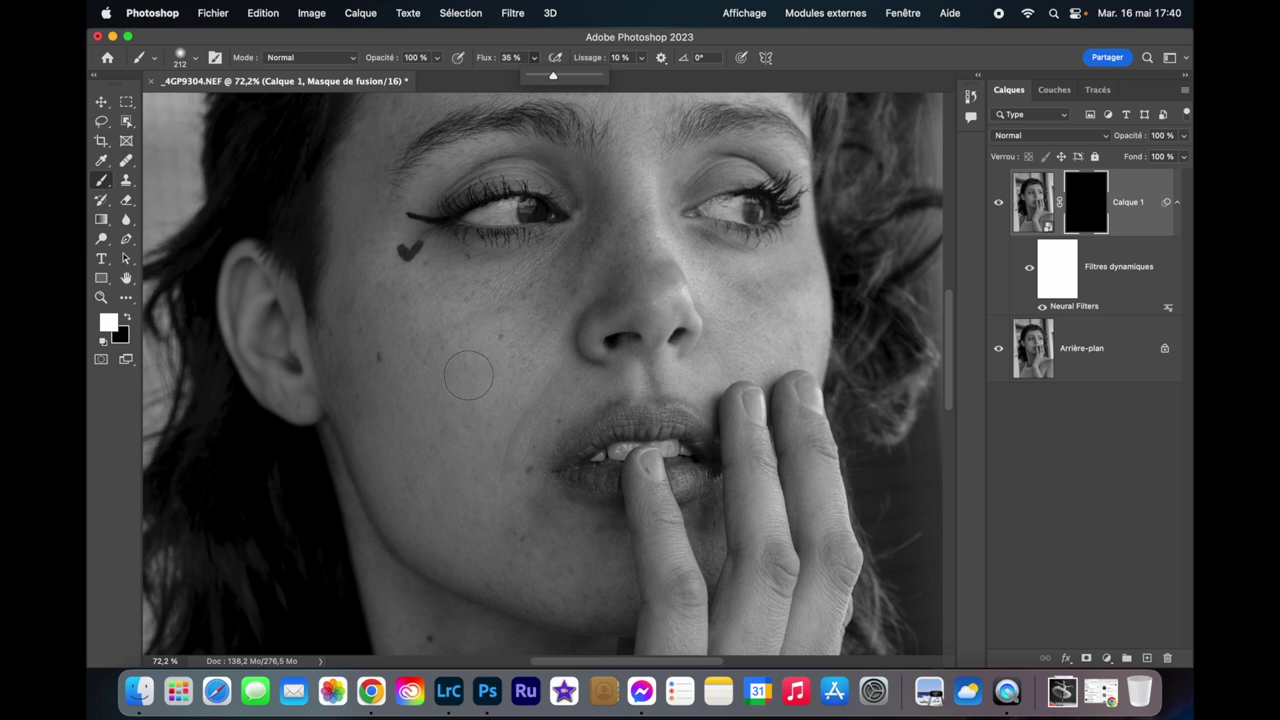
# With a 400 px brush, paint smoothing back onto the left cheek and forehead.
pyautogui.moveTo(468, 375); pyautogui.dragTo(535, 405)
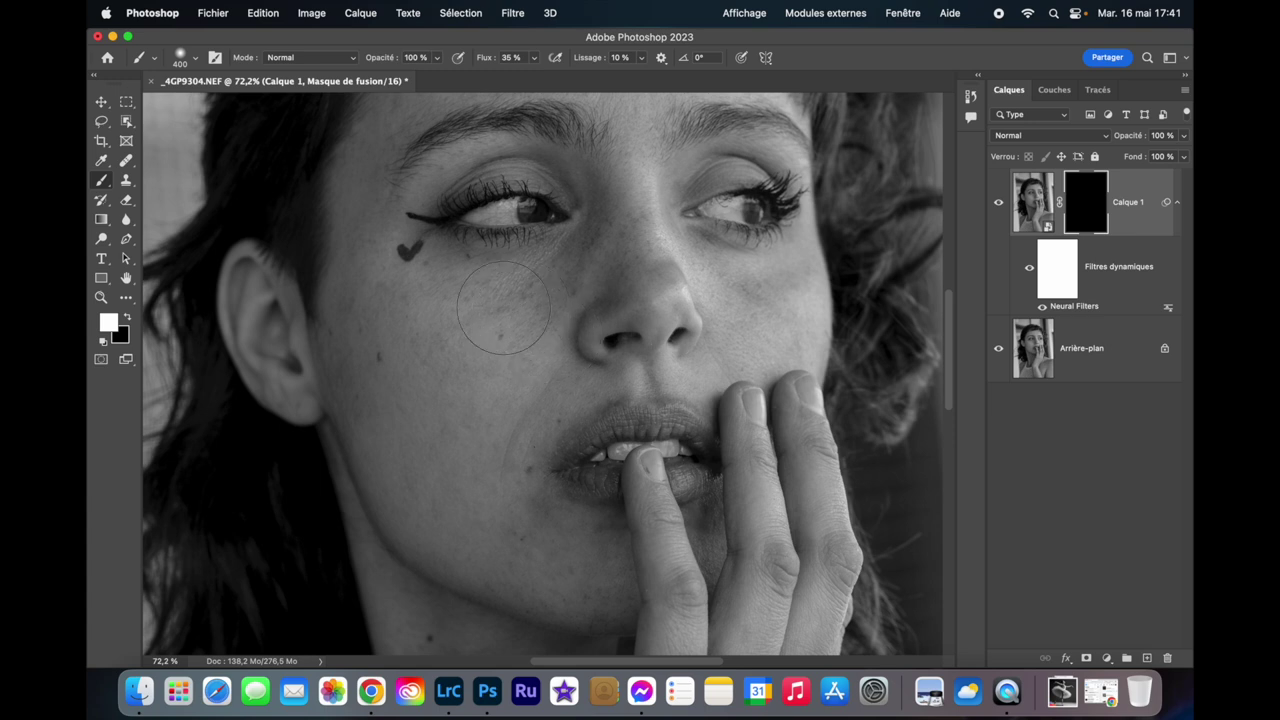
pyautogui.moveTo(525, 300); pyautogui.dragTo(570, 270)
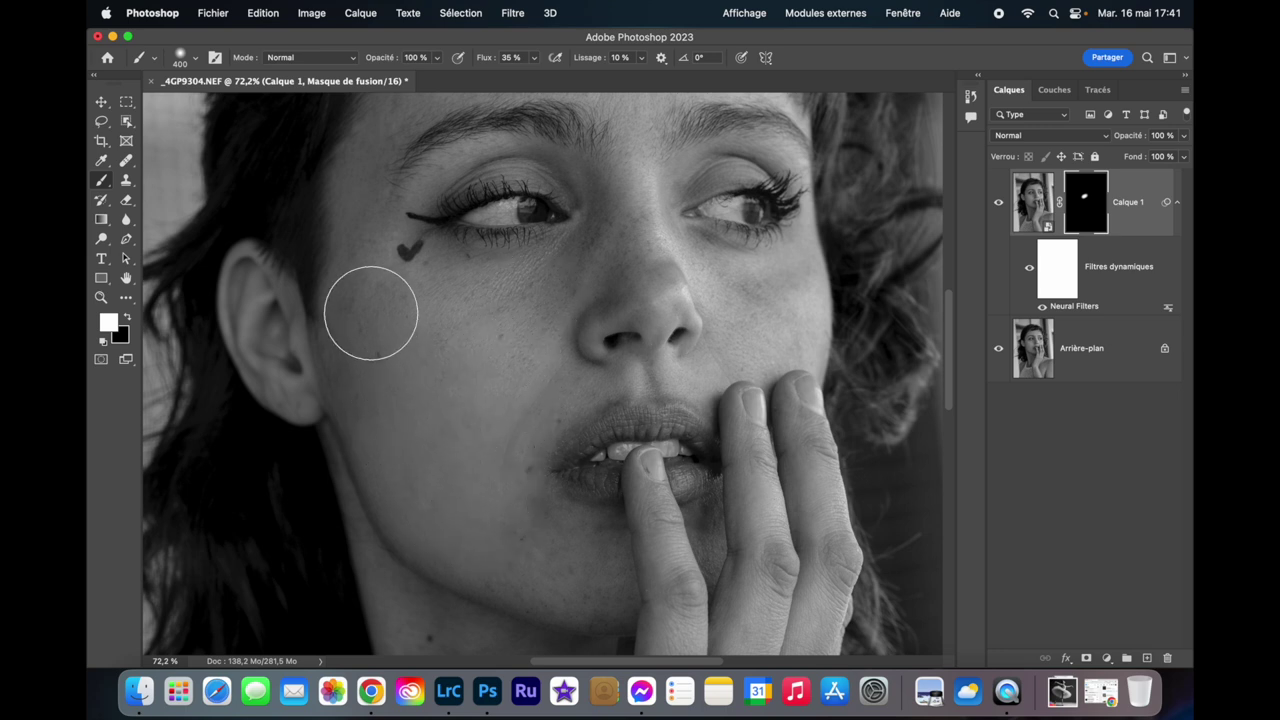
pyautogui.moveTo(438, 508); pyautogui.dragTo(588, 592)
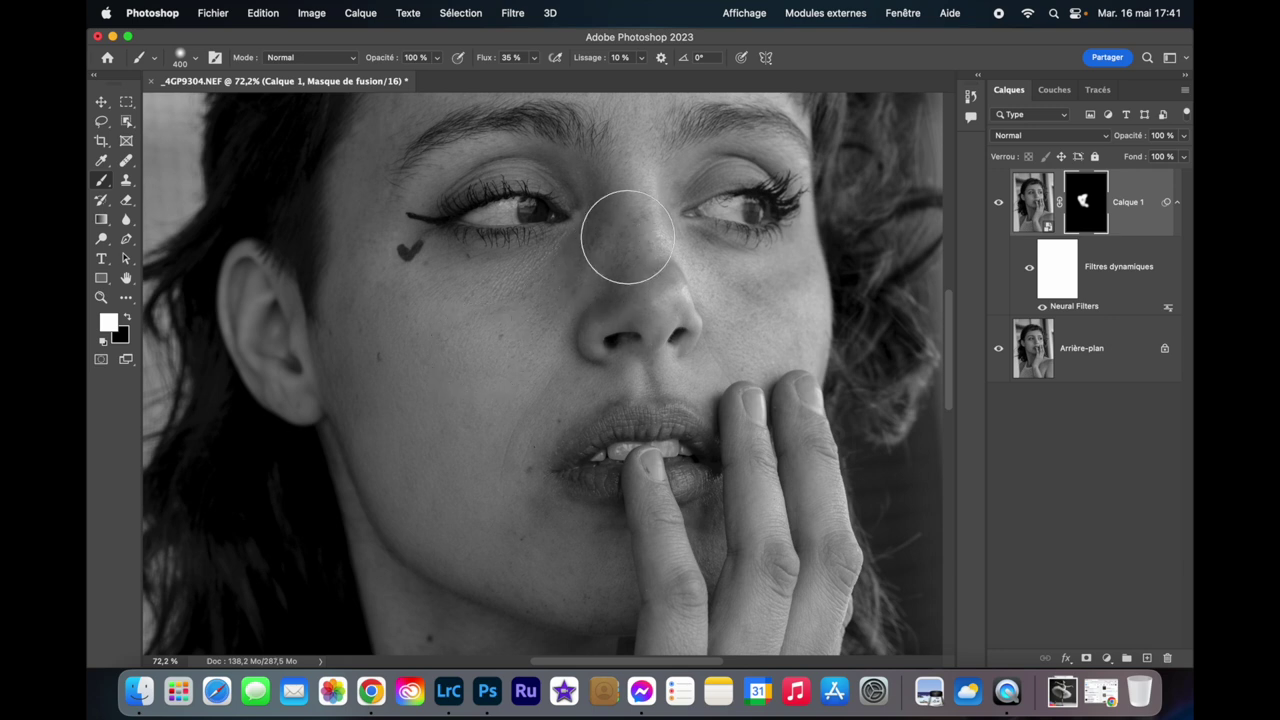
pyautogui.moveTo(632, 240); pyautogui.dragTo(584, 364)
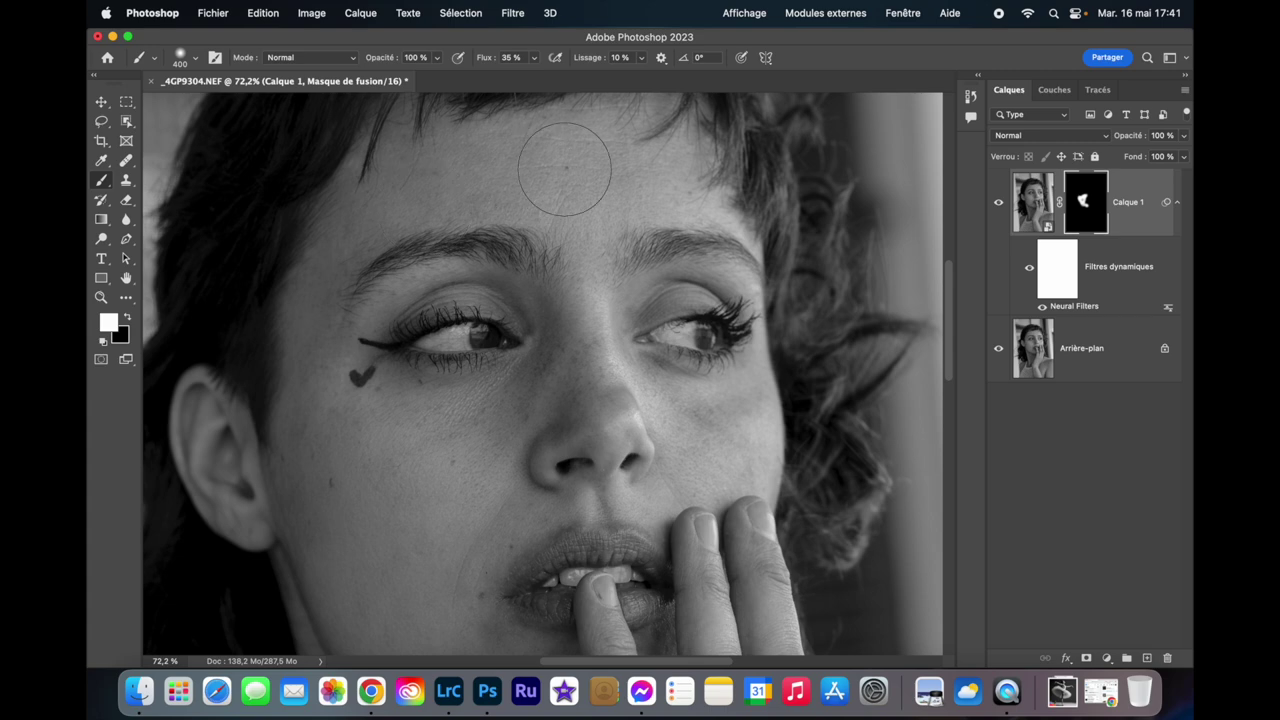
pyautogui.moveTo(586, 206); pyautogui.dragTo(600, 300)
pyautogui.scroll(-2, 584, 419)
pyautogui.scroll(5, 586, 414)
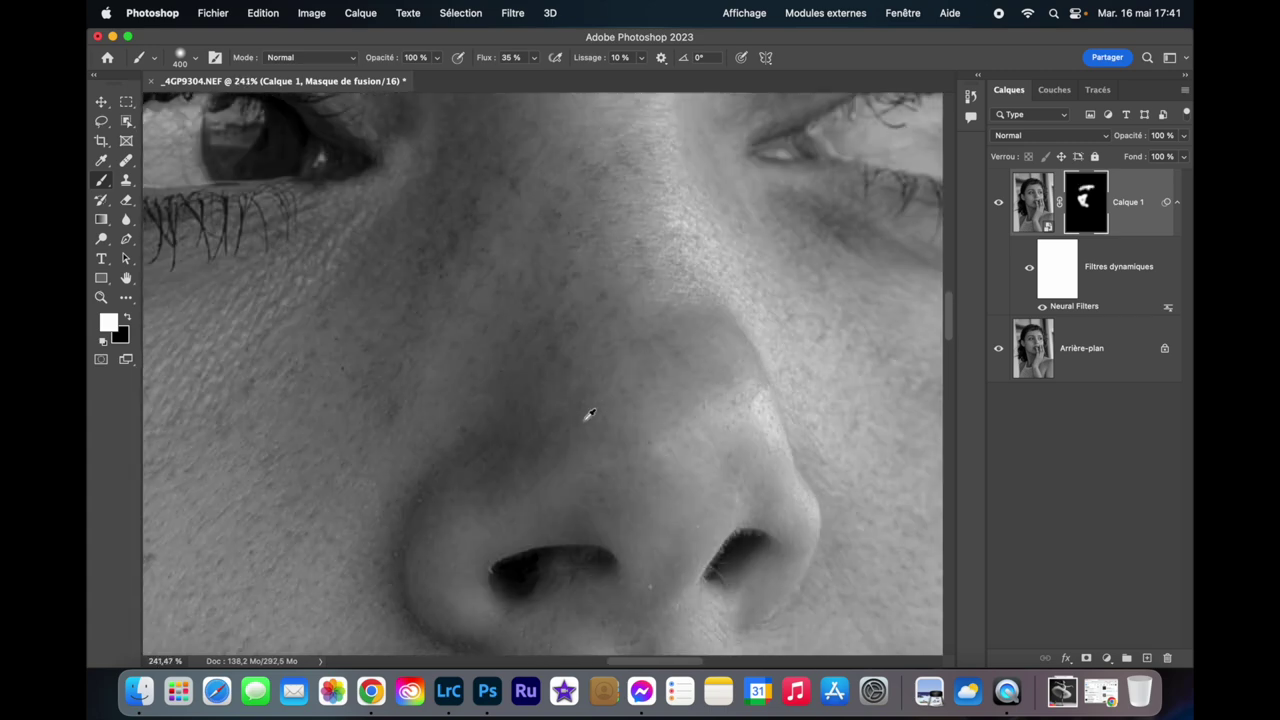
# Shrink the brush to 253 for the nose, review the whole face, then take the Hand tool.
pyautogui.moveTo(589, 399); pyautogui.dragTo(466, 357)
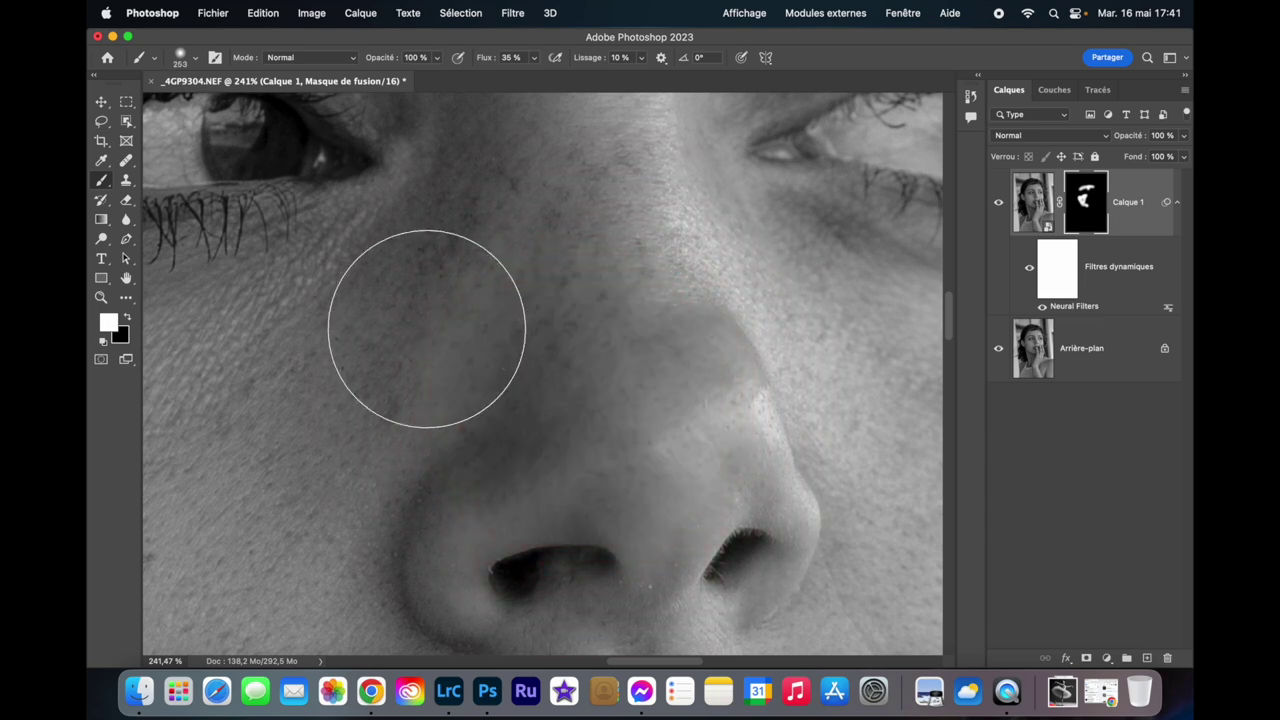
pyautogui.scroll(-2, 454, 309)
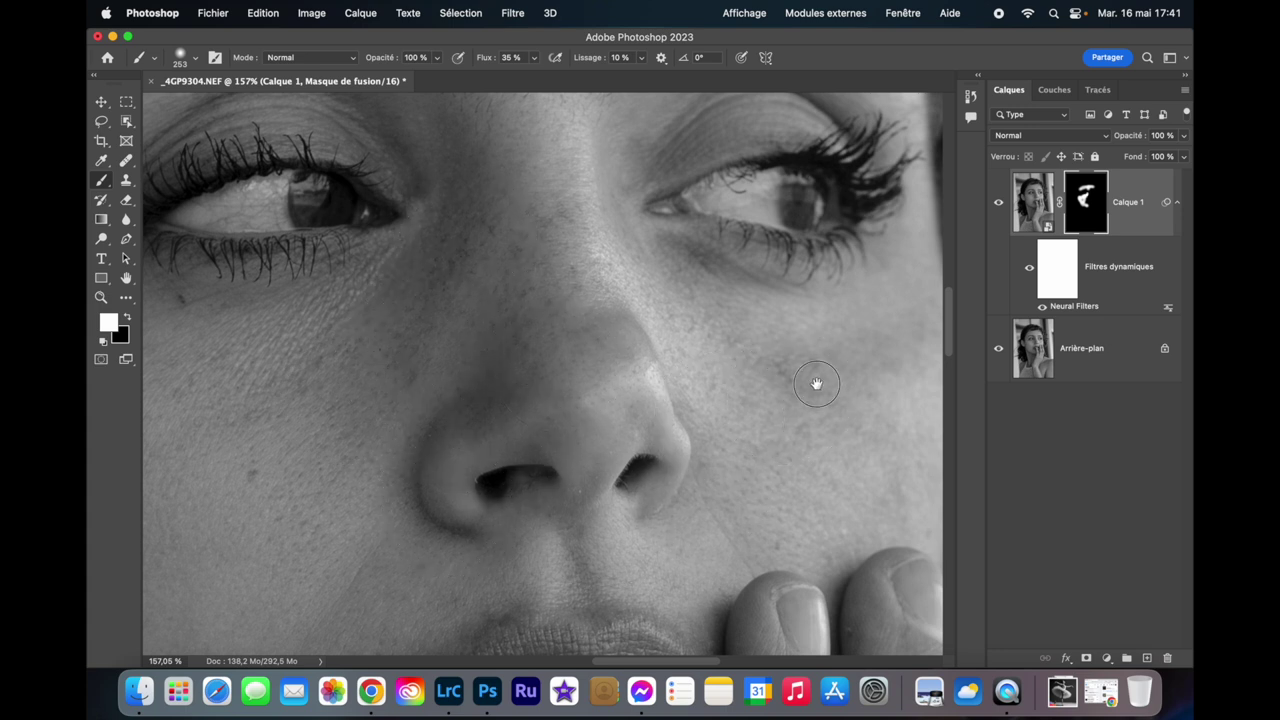
pyautogui.moveTo(817, 380); pyautogui.dragTo(587, 375)
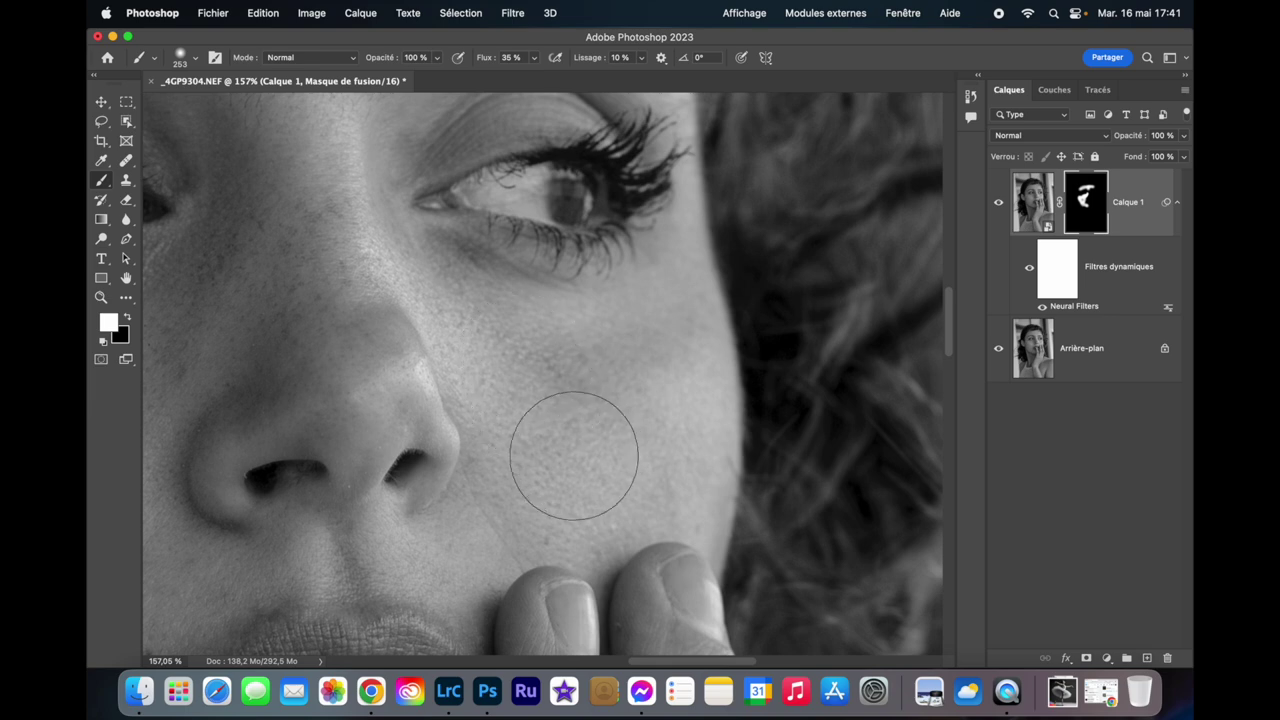
pyautogui.scroll(5, 593, 434)
pyautogui.scroll(-5, 593, 434)
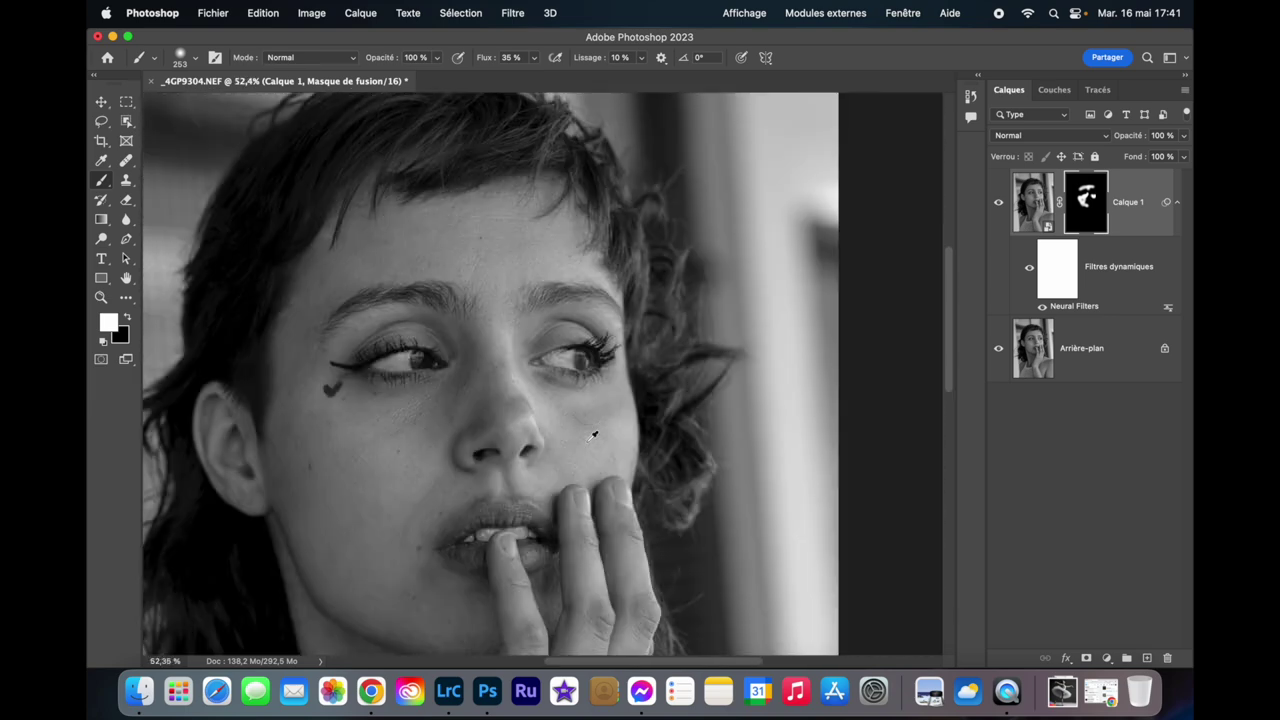
pyautogui.moveTo(394, 516); pyautogui.dragTo(441, 336)
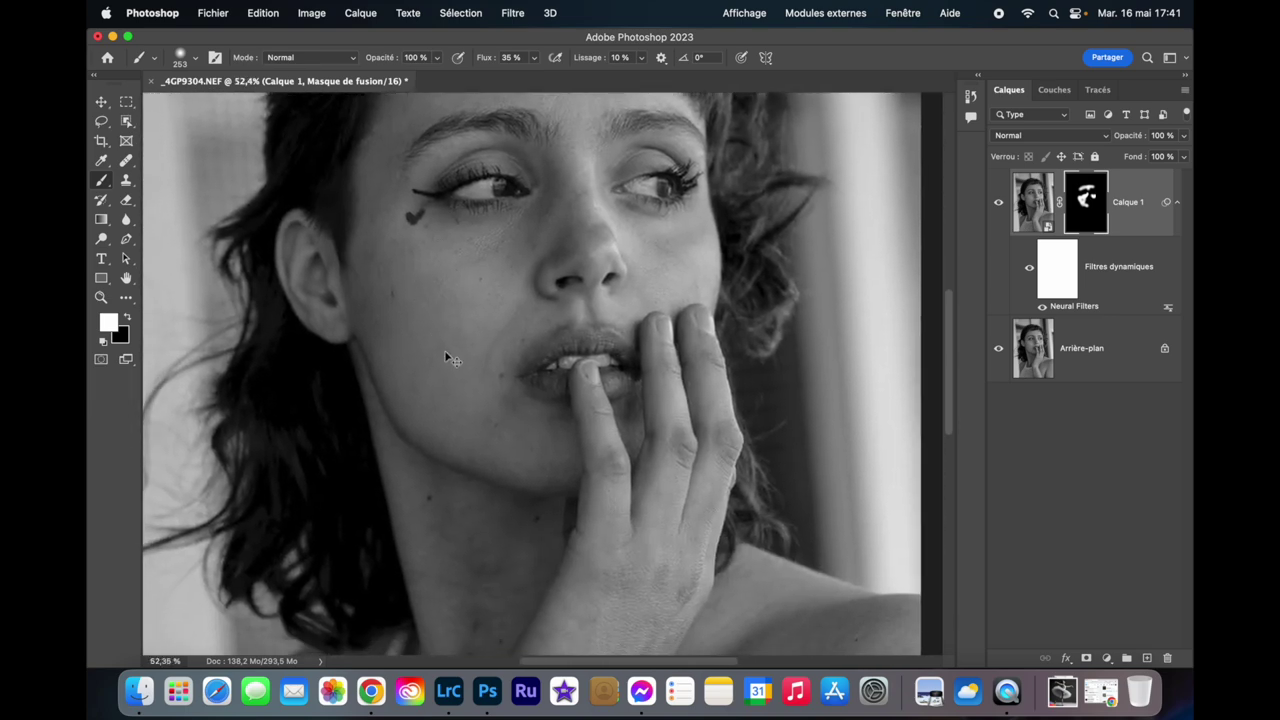
pyautogui.scroll(-1, 506, 432)
pyautogui.scroll(3, 511, 430)
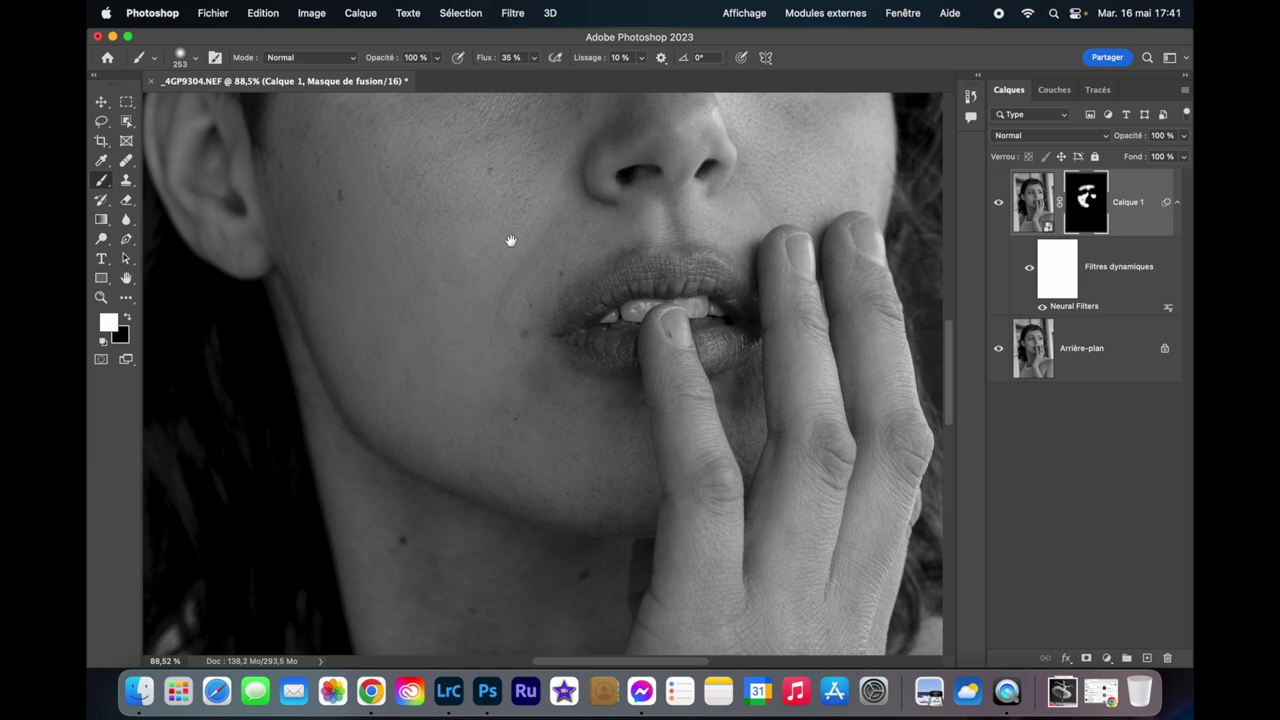
pyautogui.scroll(5, 503, 283)
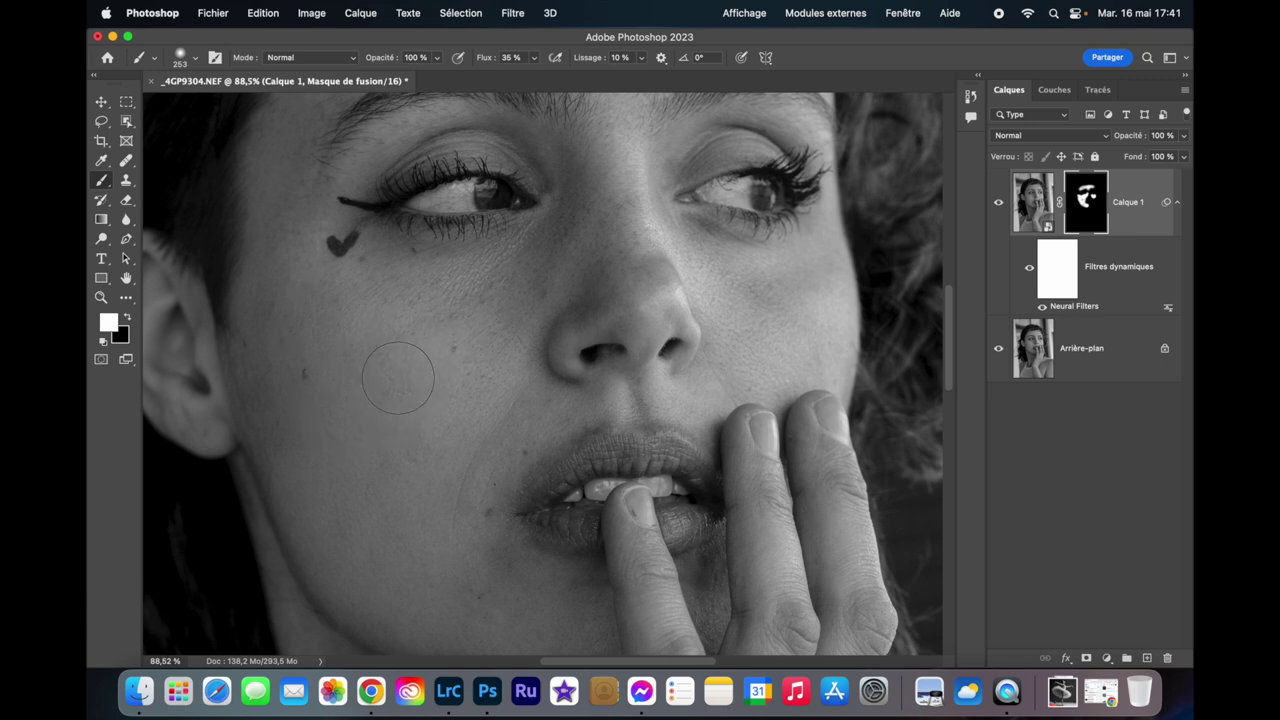
pyautogui.press('h')
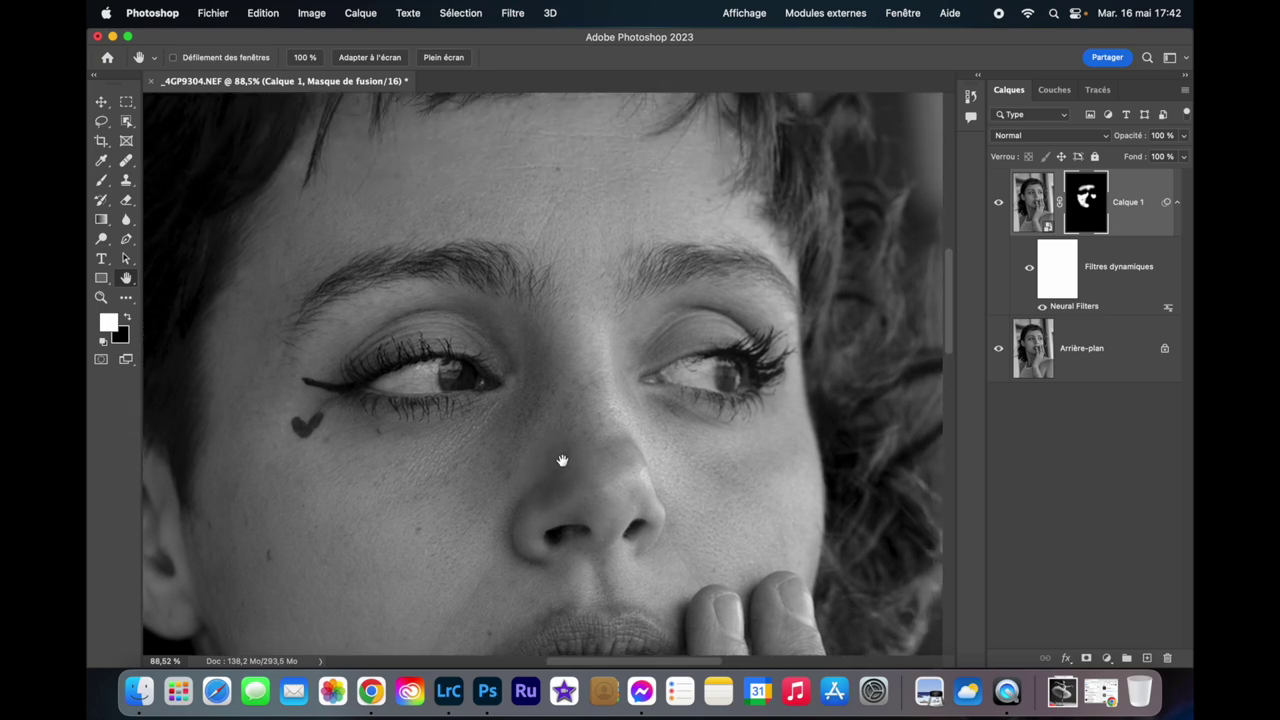
pyautogui.moveTo(595, 275); pyautogui.dragTo(563, 468)
pyautogui.moveTo(564, 237); pyautogui.dragTo(572, 319)
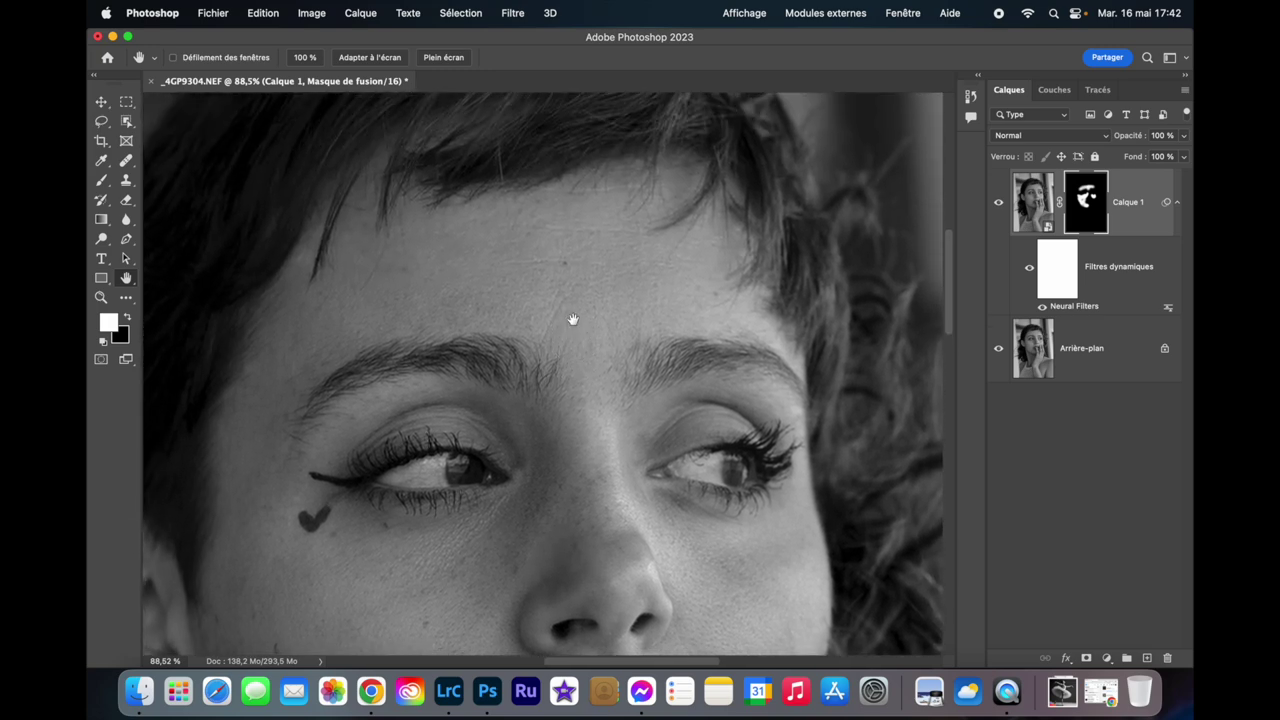
pyautogui.moveTo(534, 500); pyautogui.dragTo(609, 171)
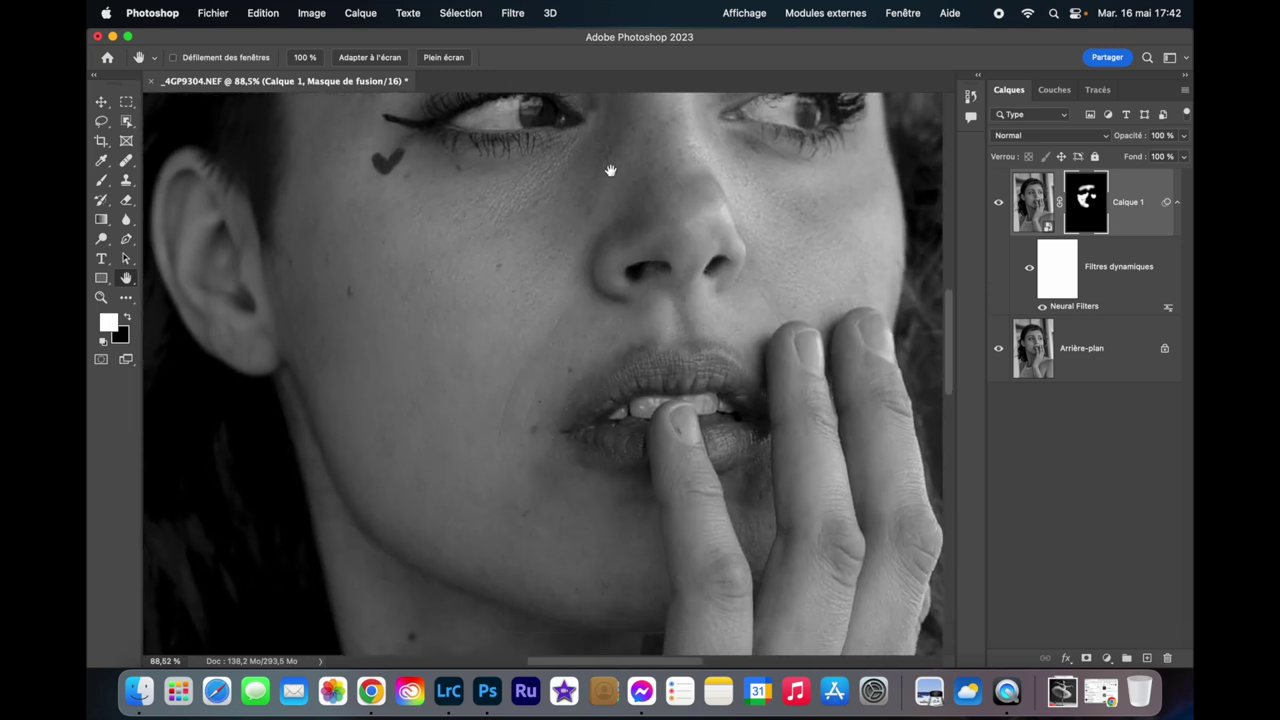
pyautogui.moveTo(529, 234); pyautogui.dragTo(551, 325)
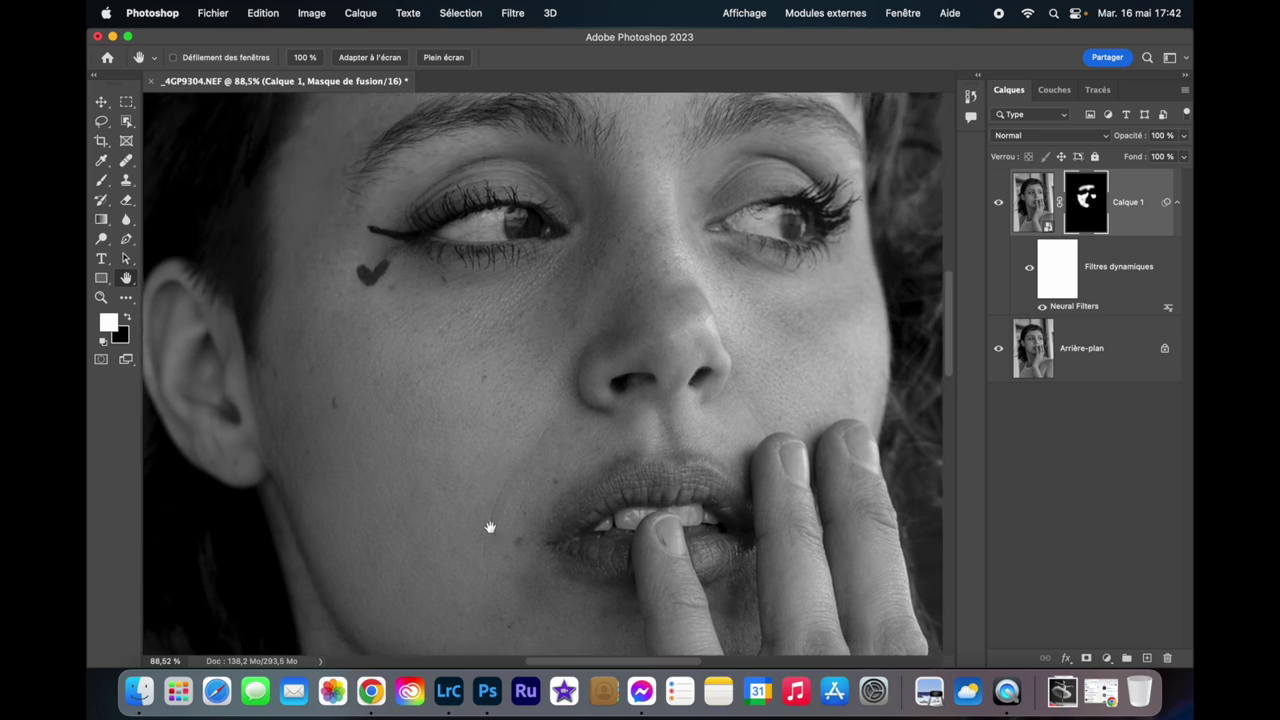
pyautogui.moveTo(494, 497); pyautogui.dragTo(480, 335)
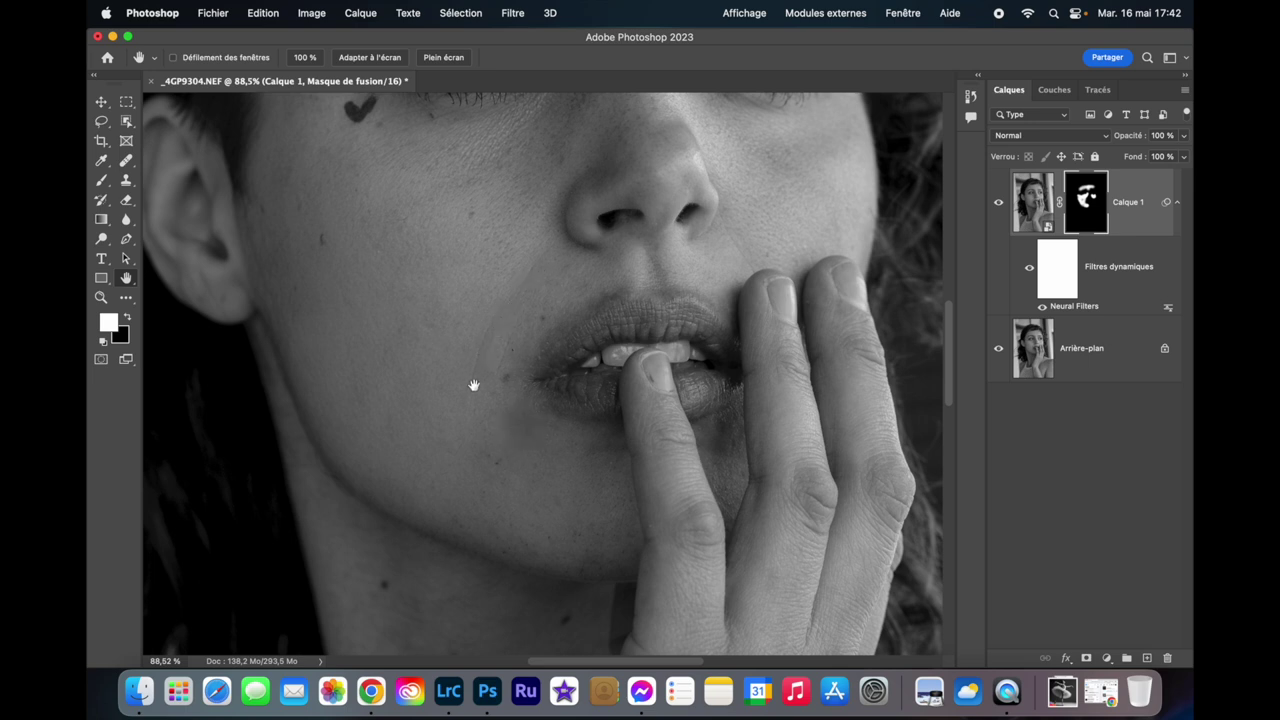
pyautogui.moveTo(511, 222); pyautogui.dragTo(432, 381)
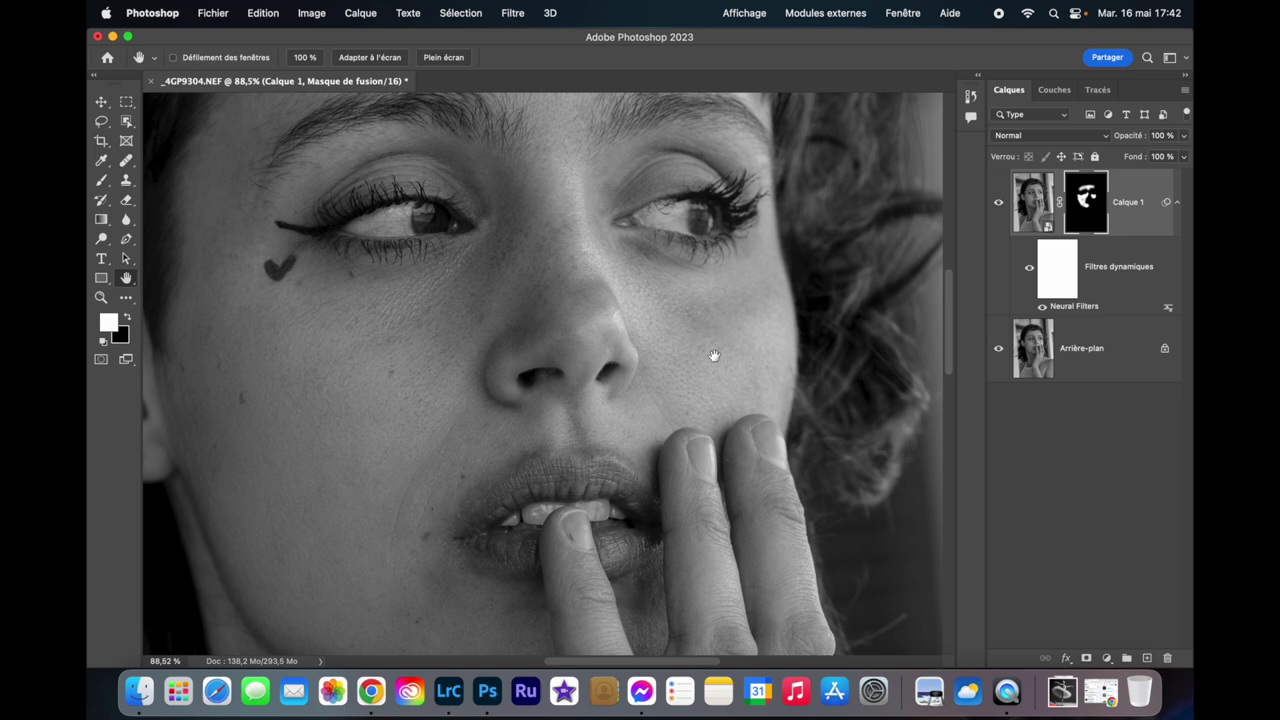
pyautogui.moveTo(349, 364); pyautogui.dragTo(386, 392)
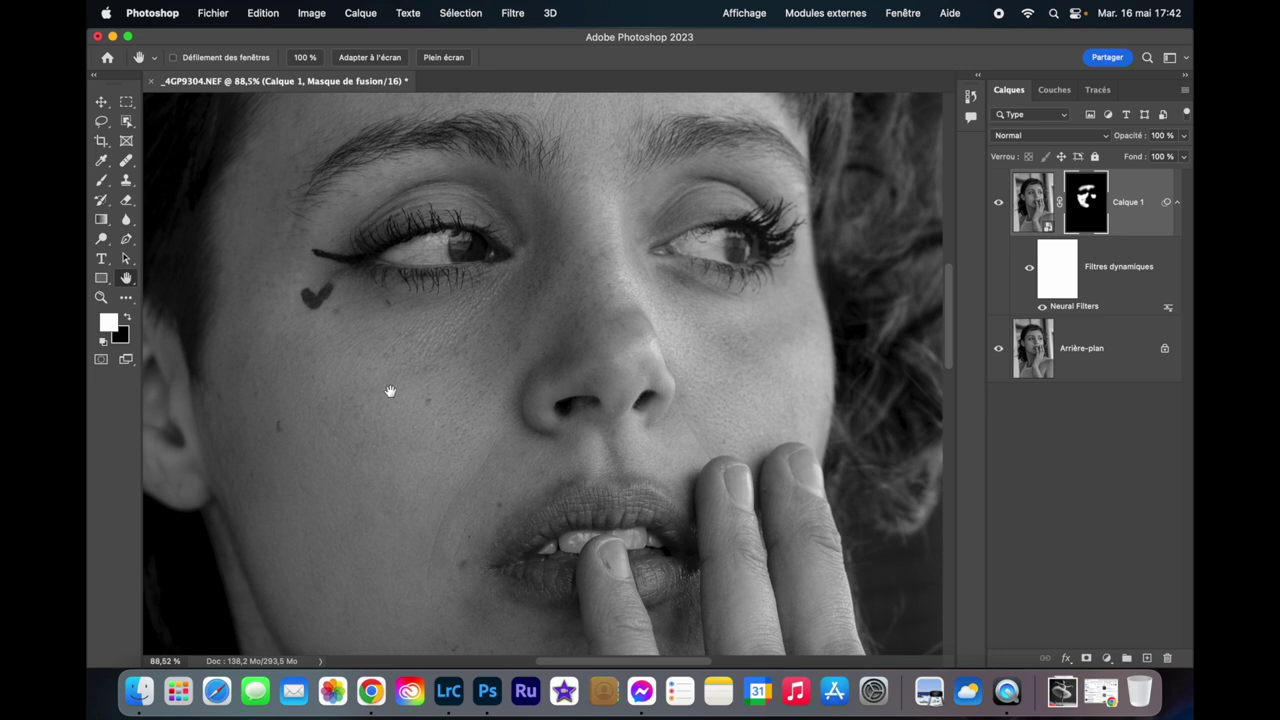
pyautogui.moveTo(480, 357); pyautogui.dragTo(451, 477)
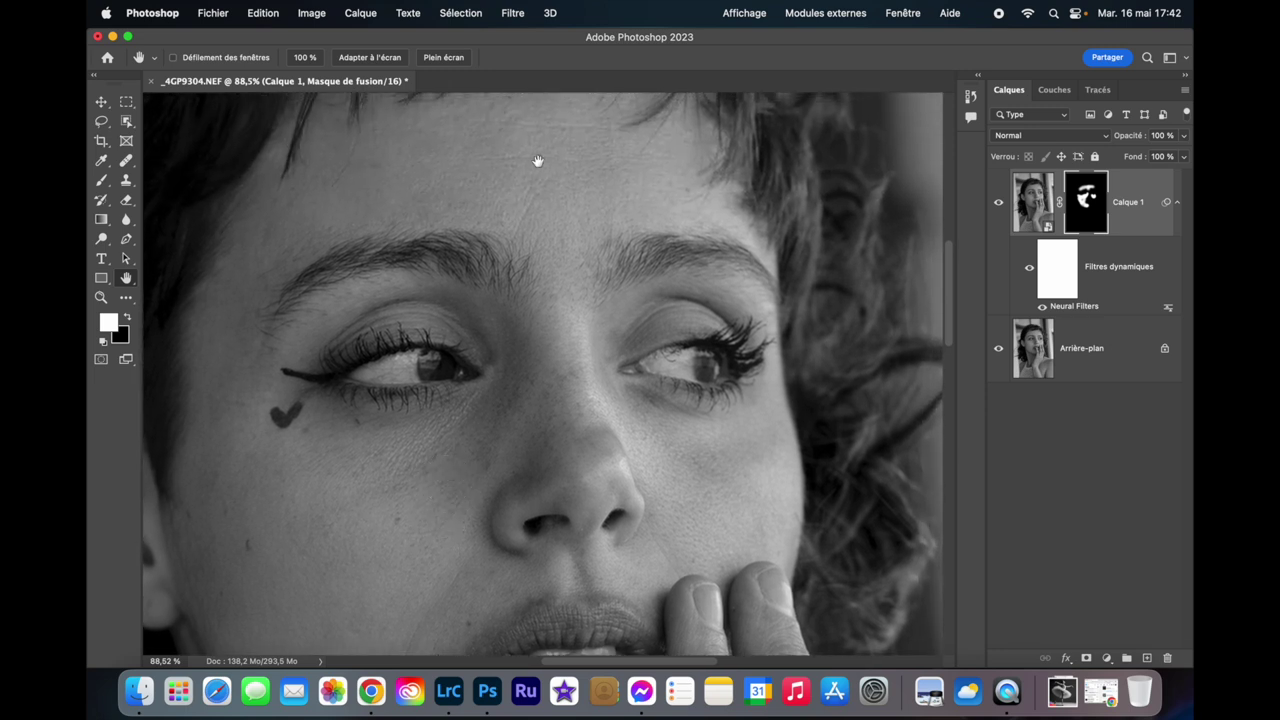
pyautogui.moveTo(537, 163); pyautogui.dragTo(560, 204)
pyautogui.moveTo(543, 414); pyautogui.dragTo(566, 257)
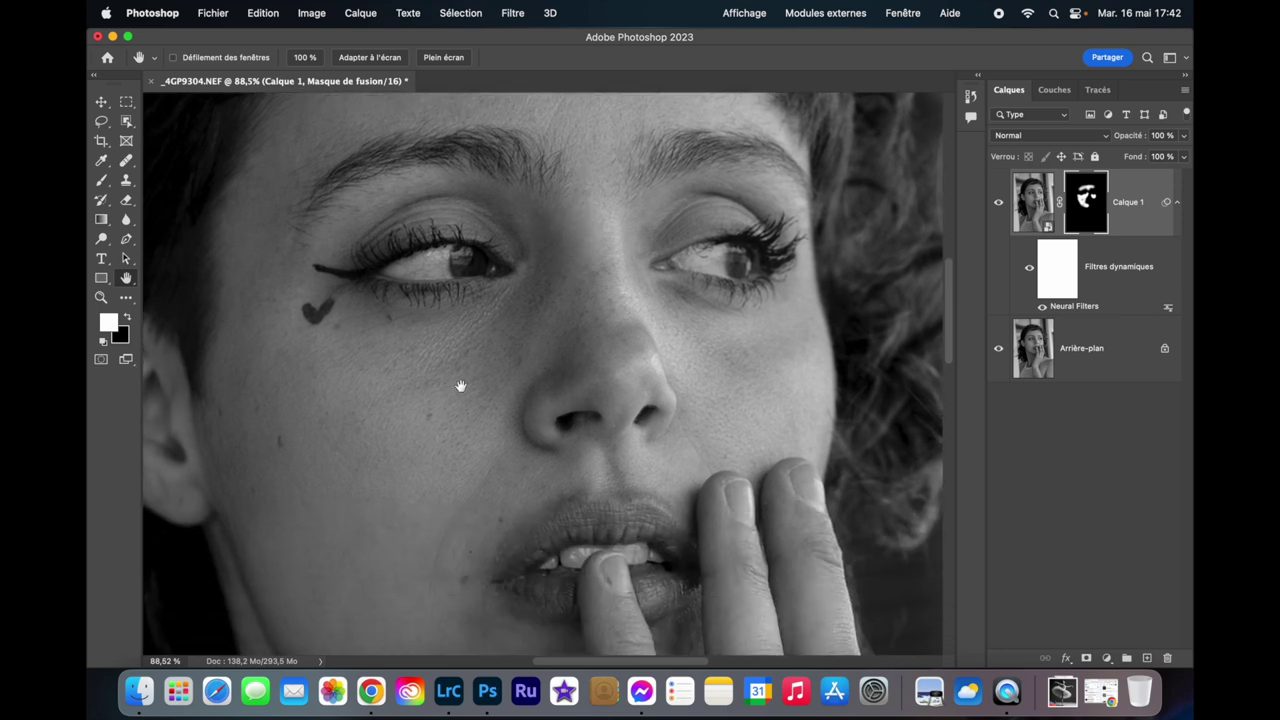
pyautogui.scroll(-3, 423, 428)
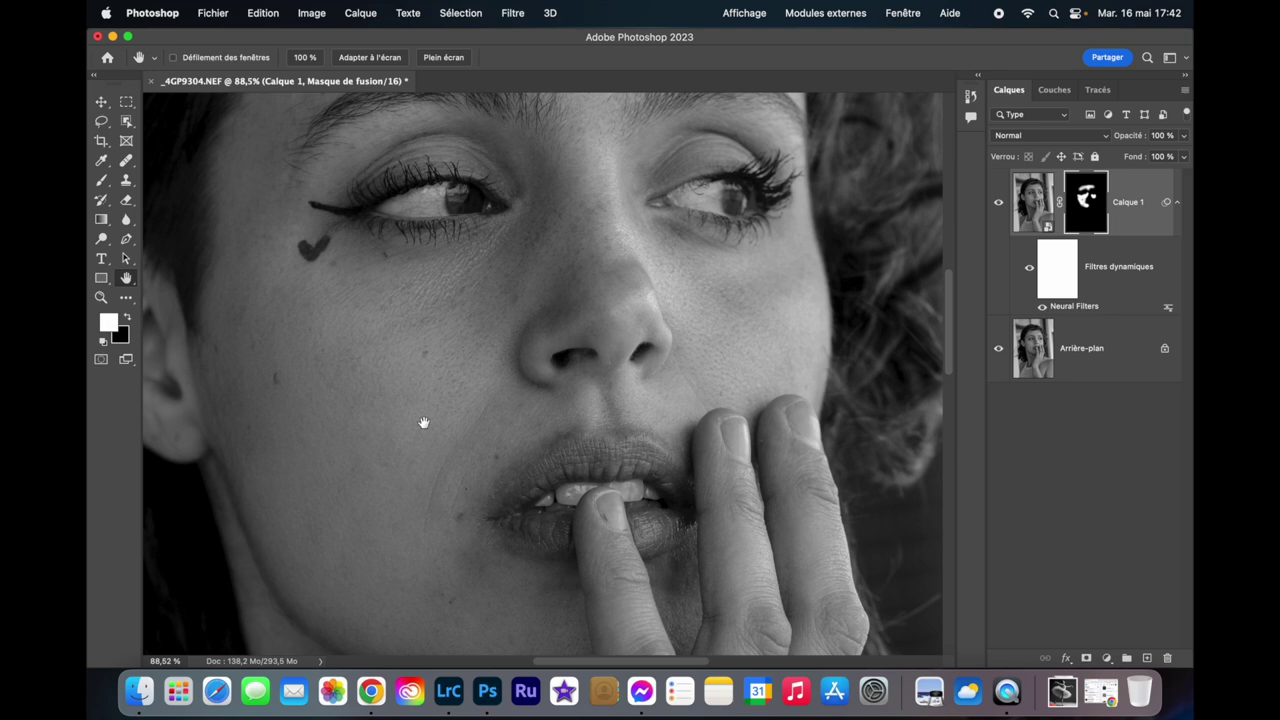
pyautogui.scroll(-5, 424, 423)
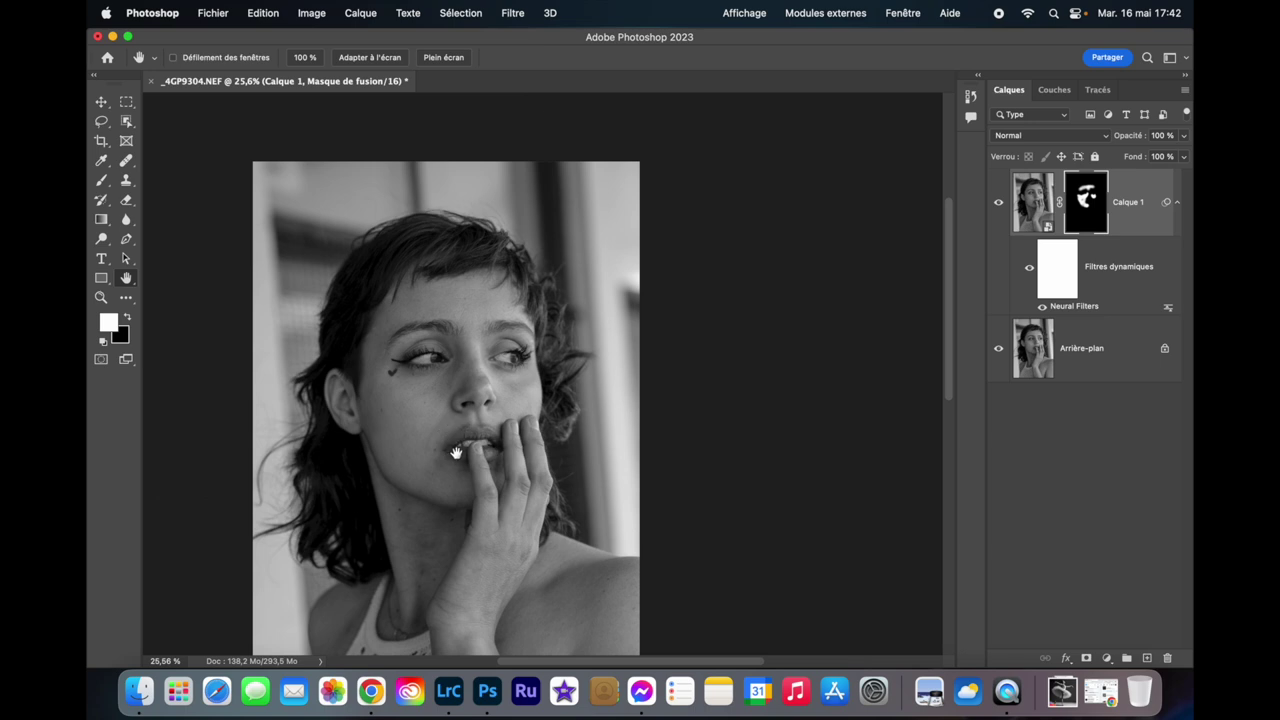
pyautogui.moveTo(452, 454)
pyautogui.mouseDown()
pyautogui.moveTo(490, 370)
pyautogui.moveTo(487, 418)
pyautogui.mouseUp()
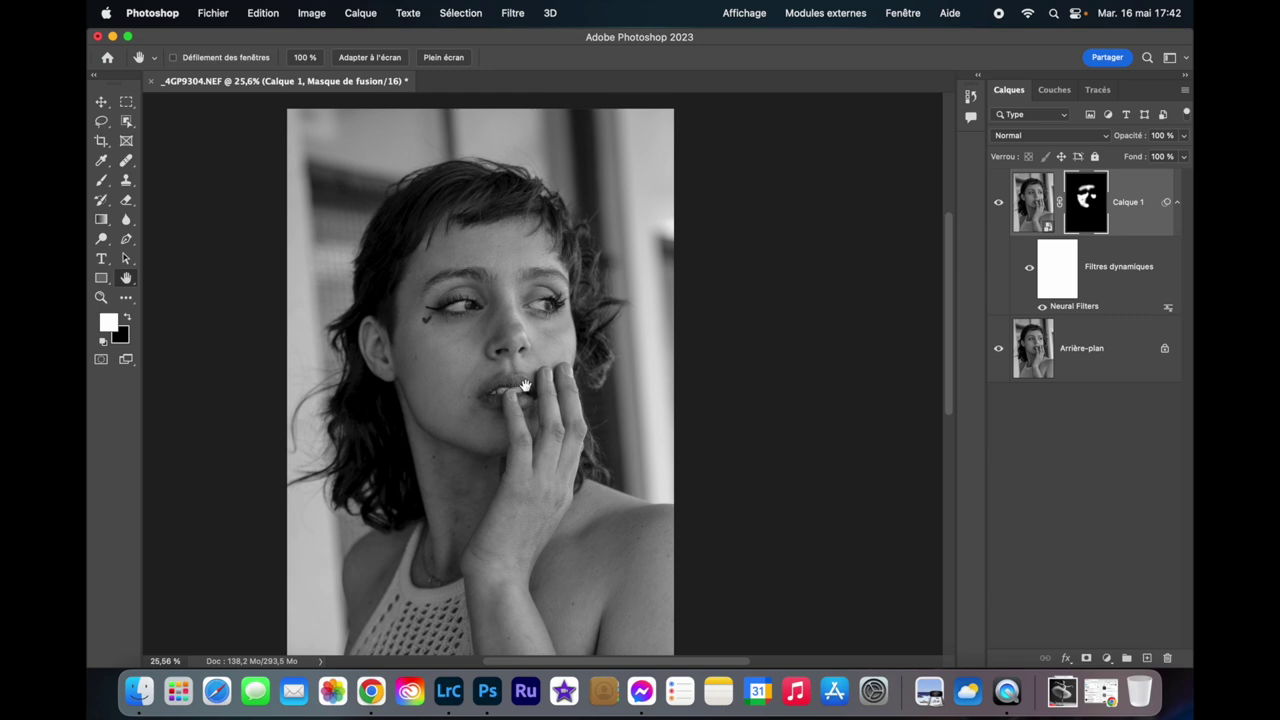
pyautogui.click(463, 379)
pyautogui.moveTo(463, 379); pyautogui.dragTo(460, 349)
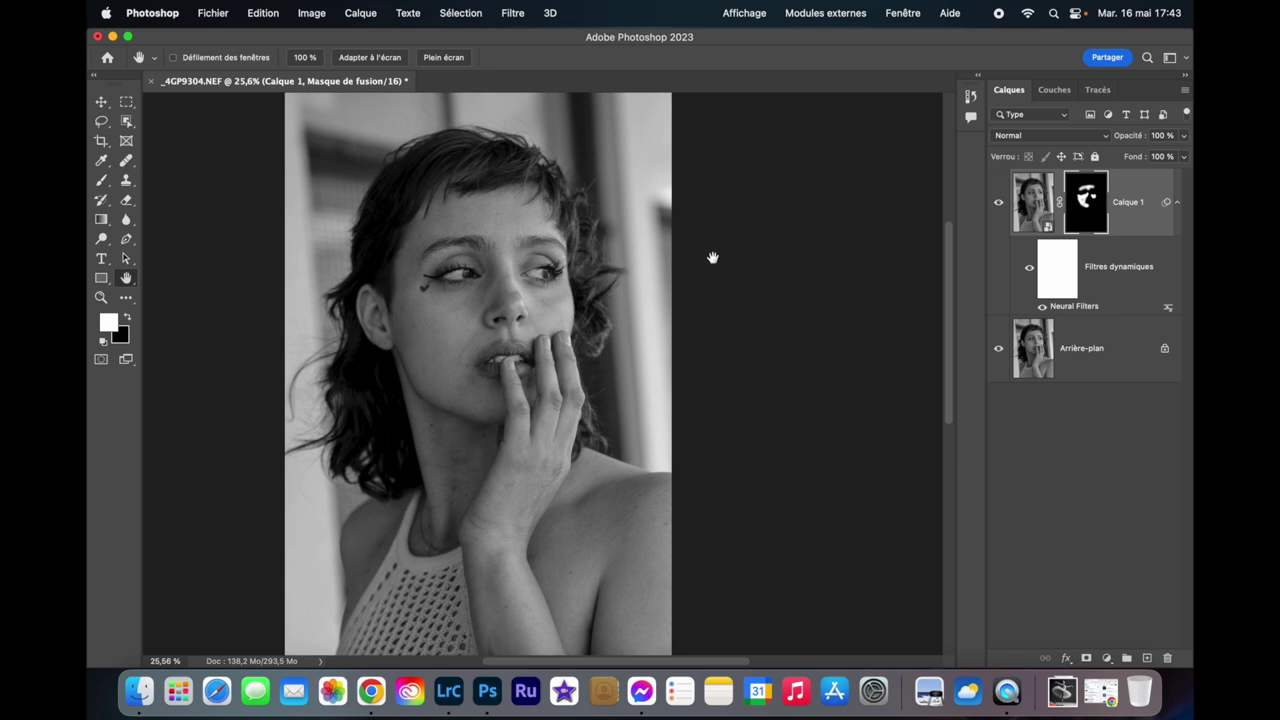
pyautogui.click(903, 13)
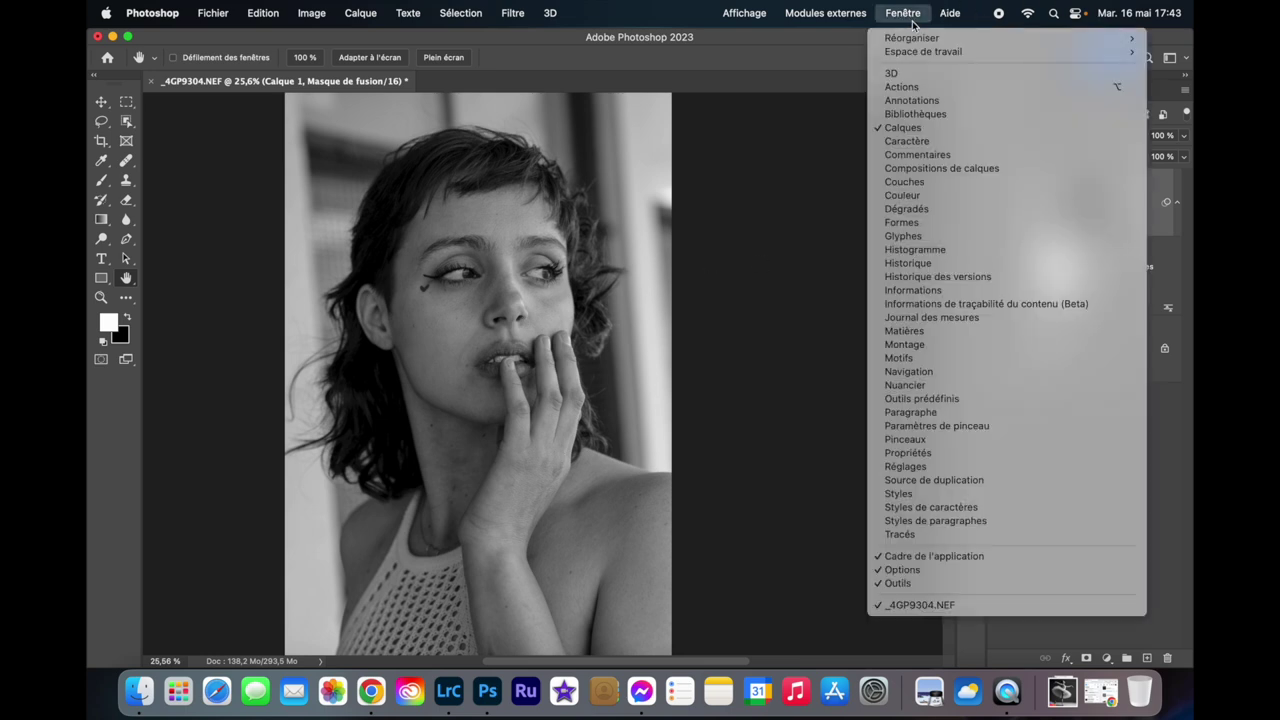
# Show the Dégradés gradient presets panel and expand the Violets folder.
pyautogui.click(913, 213)
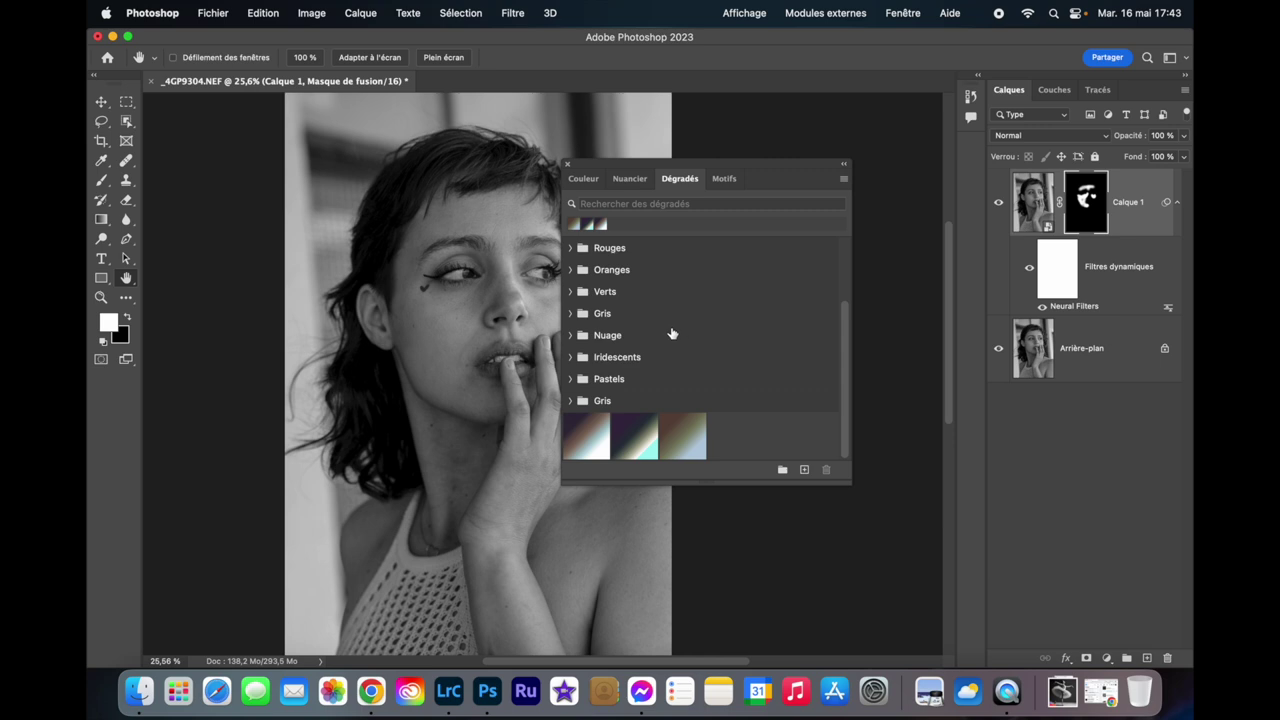
pyautogui.scroll(3, 672, 333)
pyautogui.scroll(-3, 711, 268)
pyautogui.scroll(3, 710, 267)
pyautogui.scroll(-3, 703, 277)
pyautogui.scroll(1, 704, 280)
pyautogui.scroll(3, 704, 280)
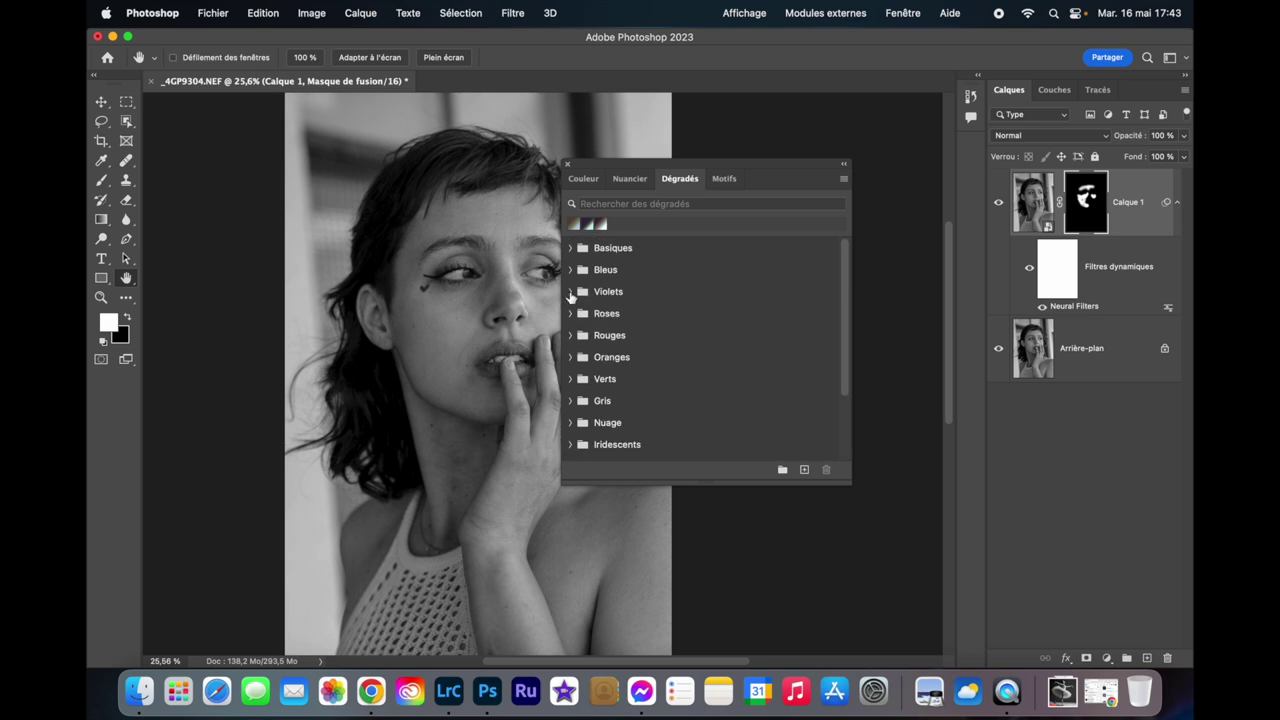
pyautogui.click(569, 291)
pyautogui.scroll(-1, 689, 342)
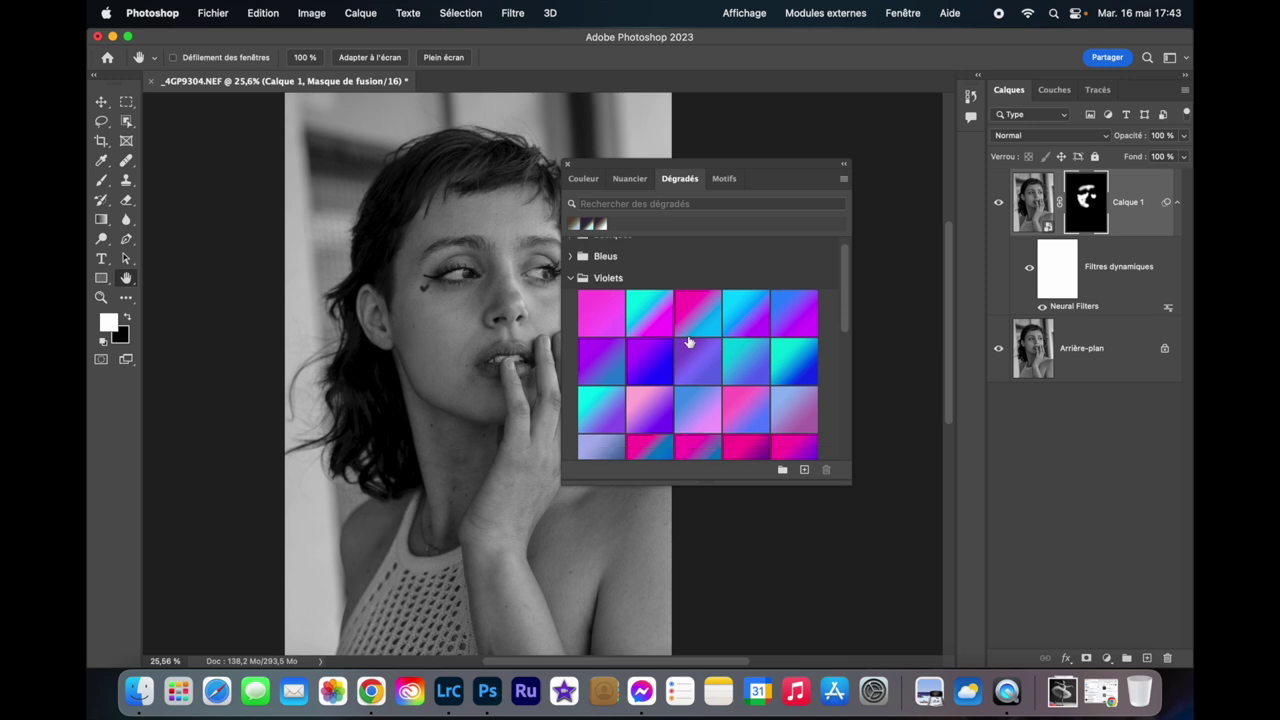
pyautogui.scroll(-2, 689, 342)
pyautogui.scroll(-5, 689, 342)
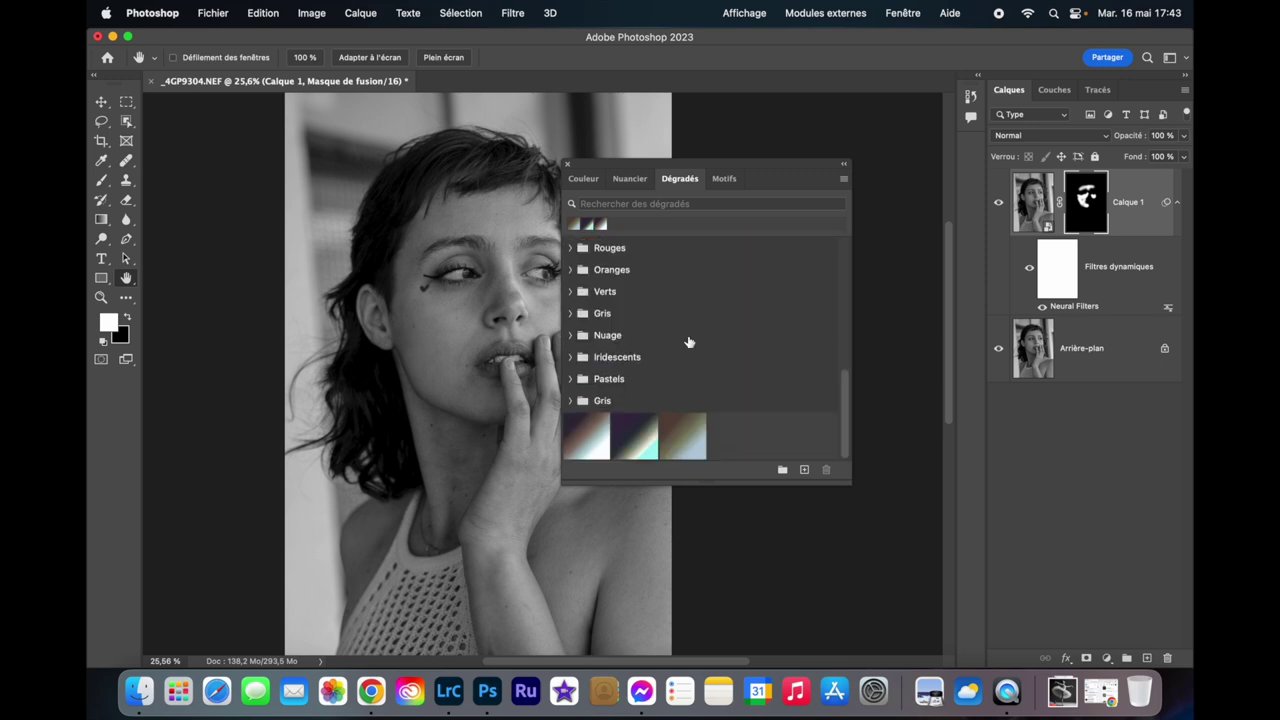
# Browse the Verts folder, then load the Dégradés hérités legacy gradients from the panel menu.
pyautogui.click(569, 291)
pyautogui.scroll(-5, 689, 417)
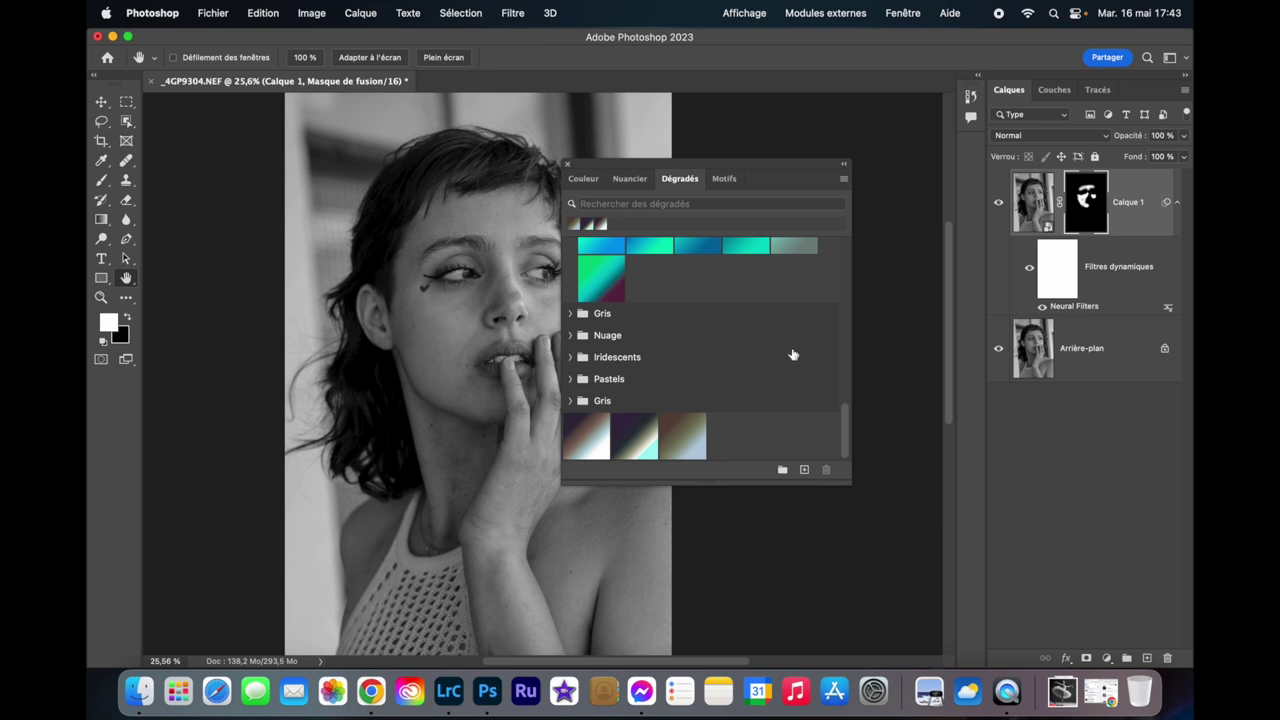
pyautogui.scroll(5, 789, 357)
pyautogui.scroll(5, 789, 357)
pyautogui.scroll(-5, 789, 357)
pyautogui.scroll(1, 789, 357)
pyautogui.scroll(-1, 789, 357)
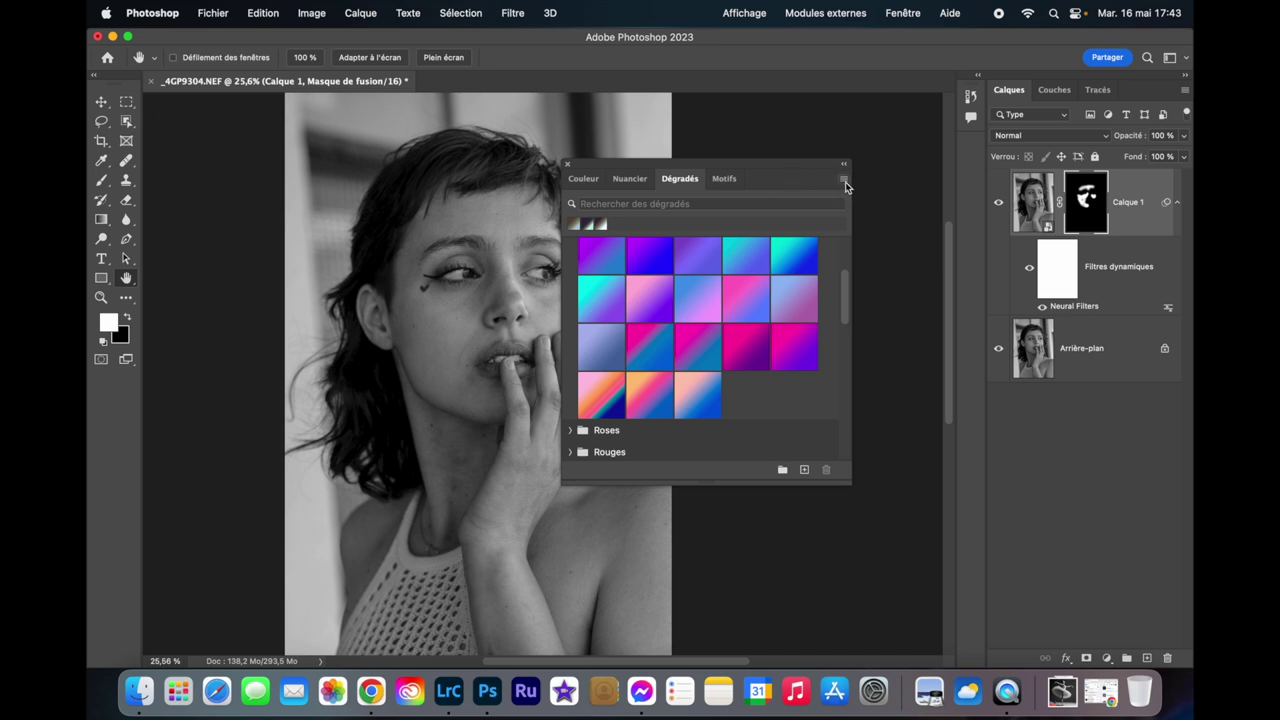
pyautogui.click(844, 180)
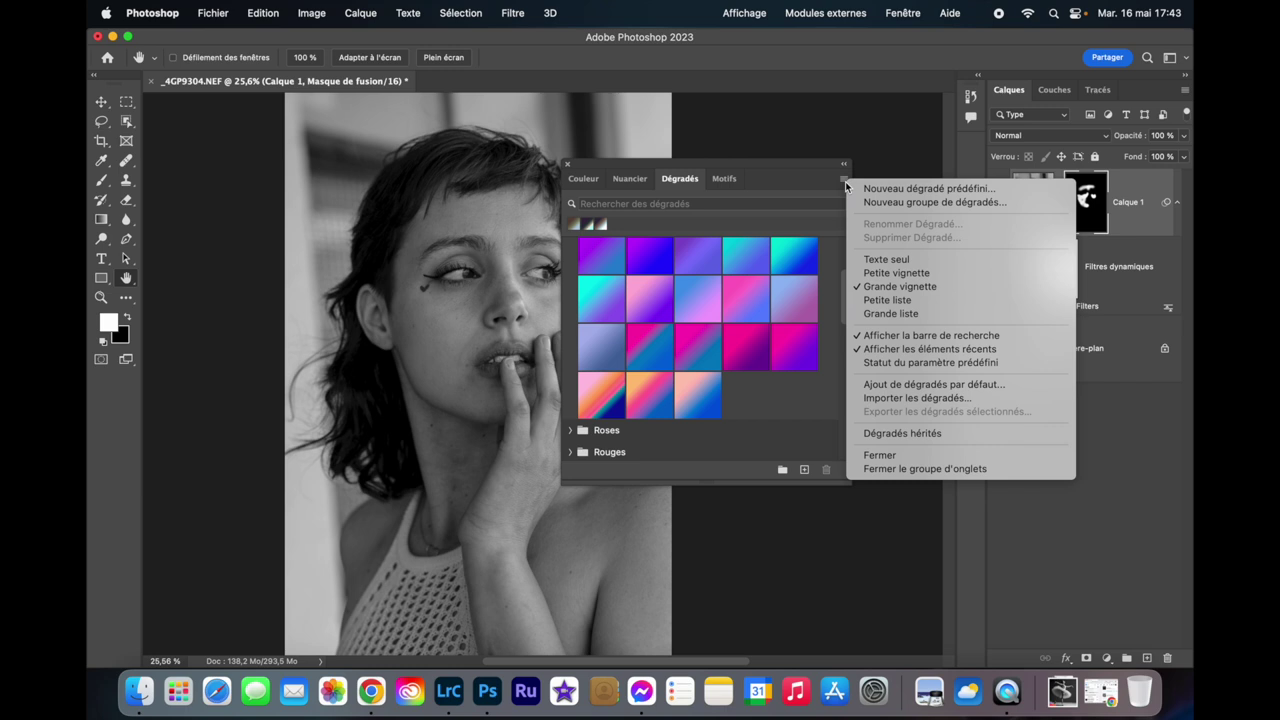
pyautogui.click(935, 433)
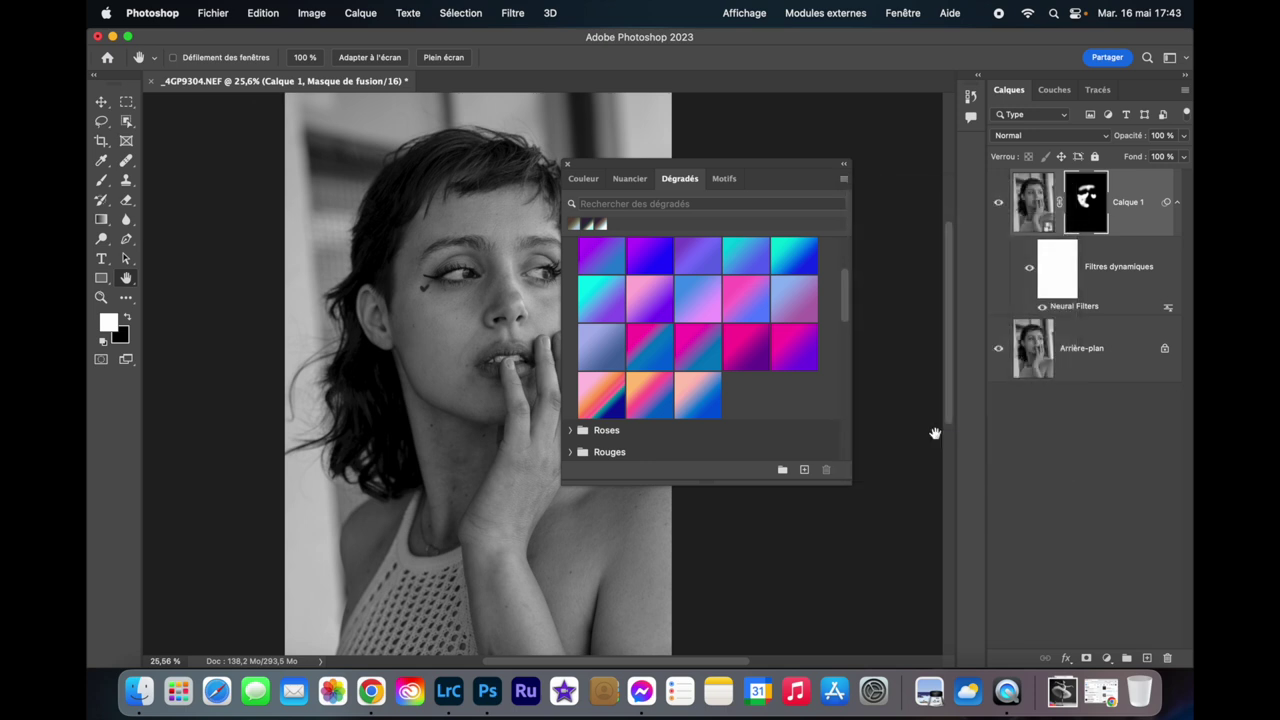
# Expand the Dégradés hérités legacy folder and scroll through its contents.
pyautogui.scroll(-10, 763, 355)
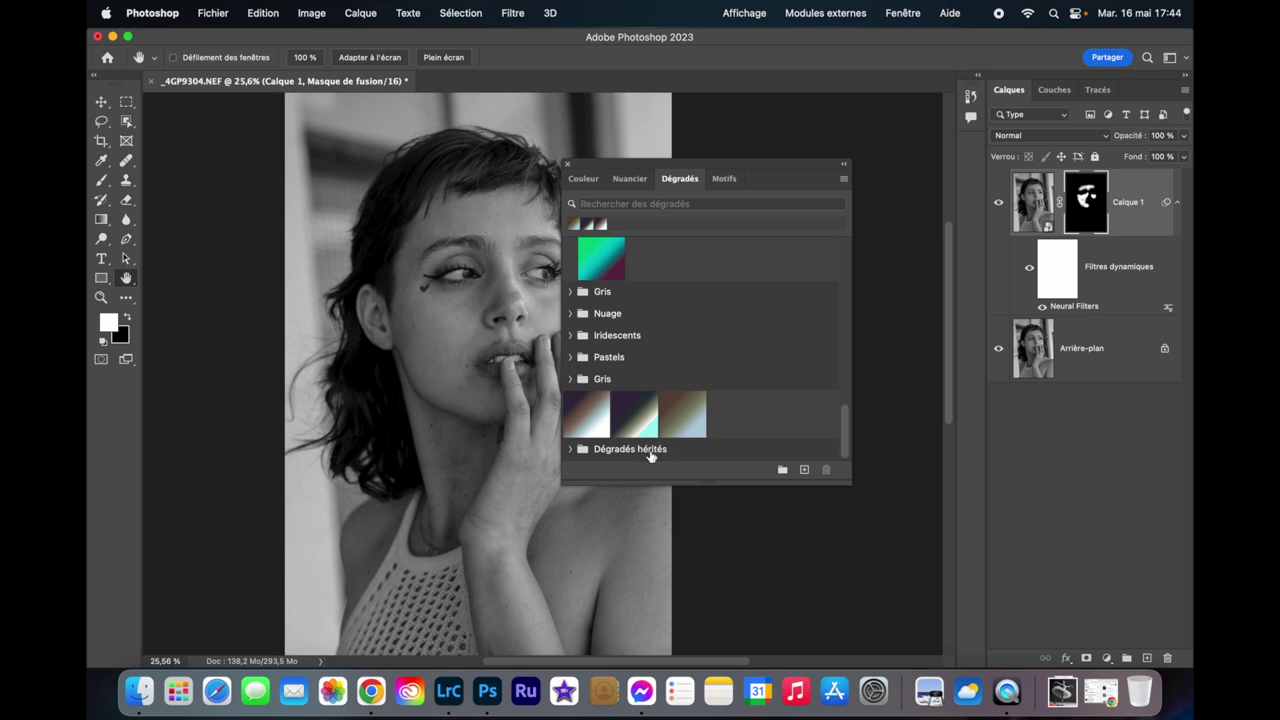
pyautogui.click(572, 451)
pyautogui.scroll(-3, 657, 448)
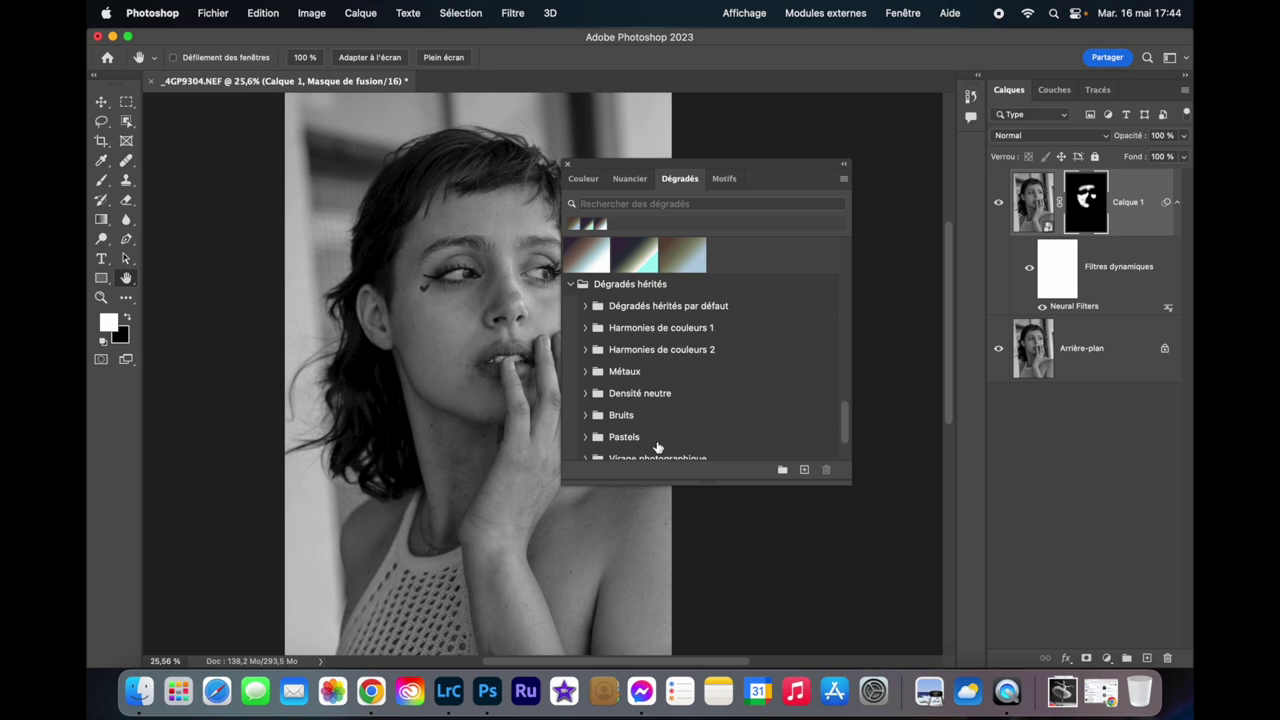
pyautogui.scroll(-1, 657, 448)
pyautogui.scroll(-3, 657, 448)
pyautogui.scroll(1, 657, 448)
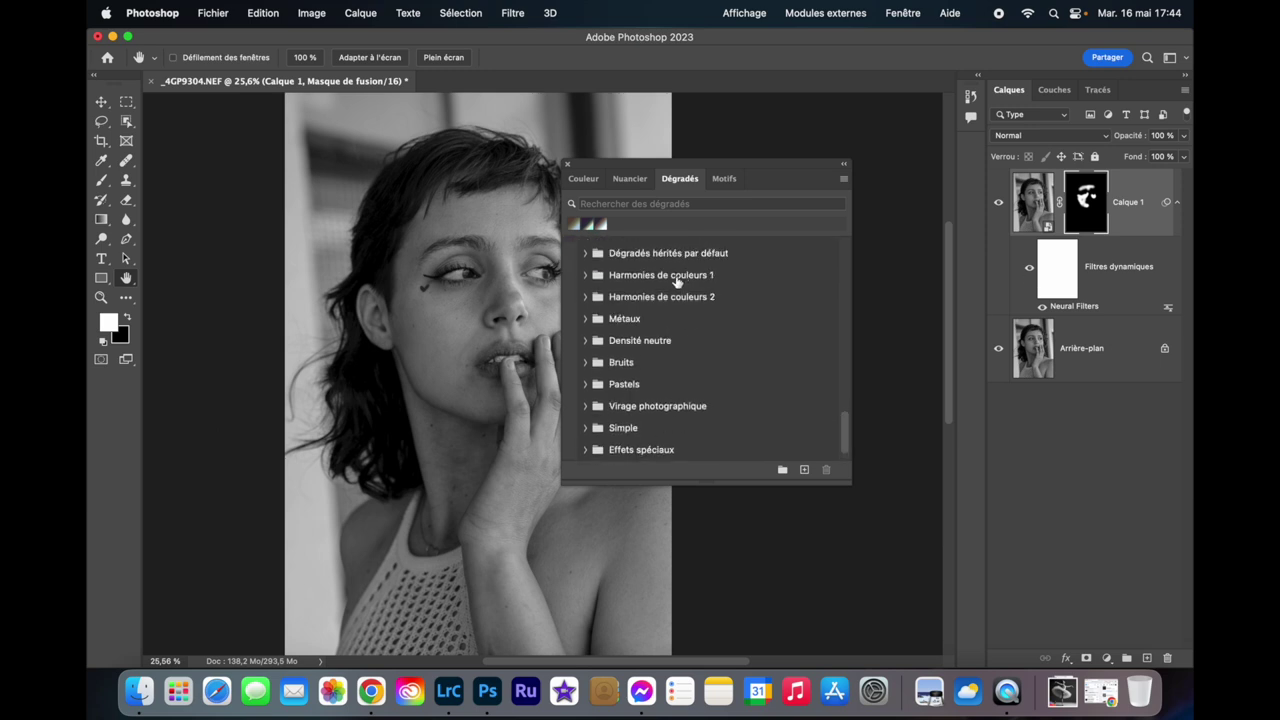
pyautogui.scroll(-1, 677, 282)
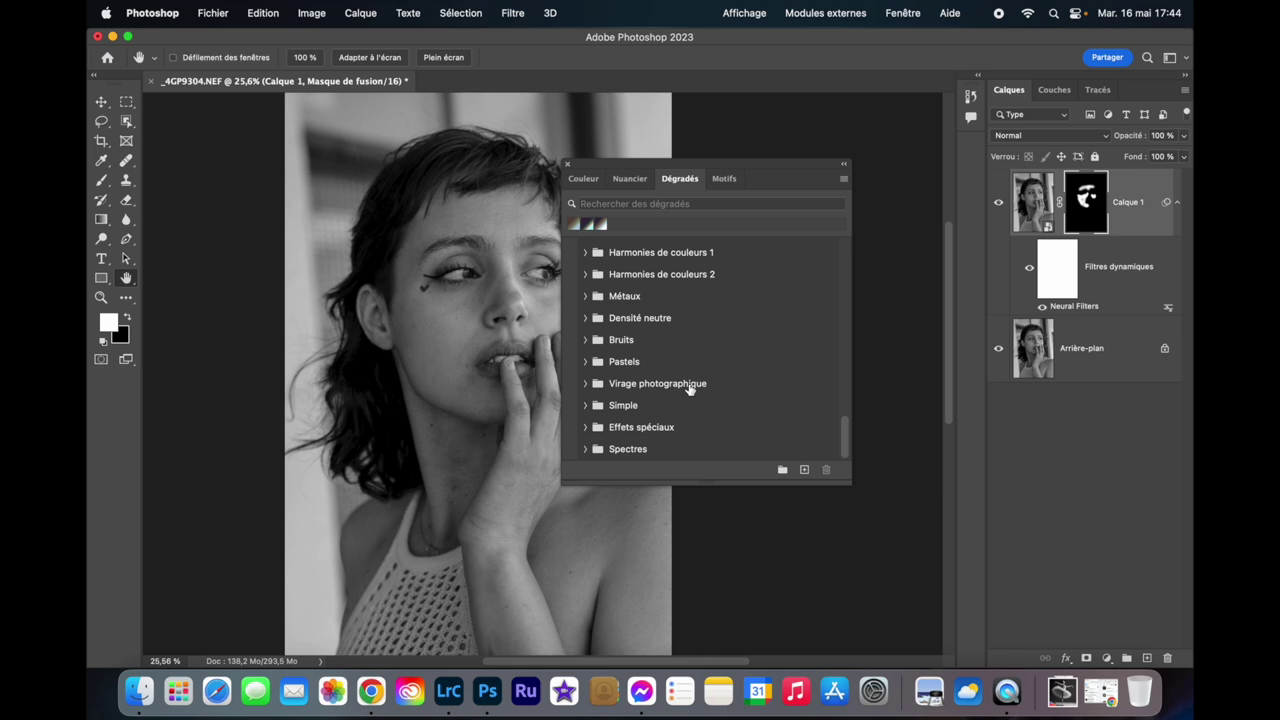
# Expand the Virage photographique folder and browse its photographic toning swatches.
pyautogui.click(585, 383)
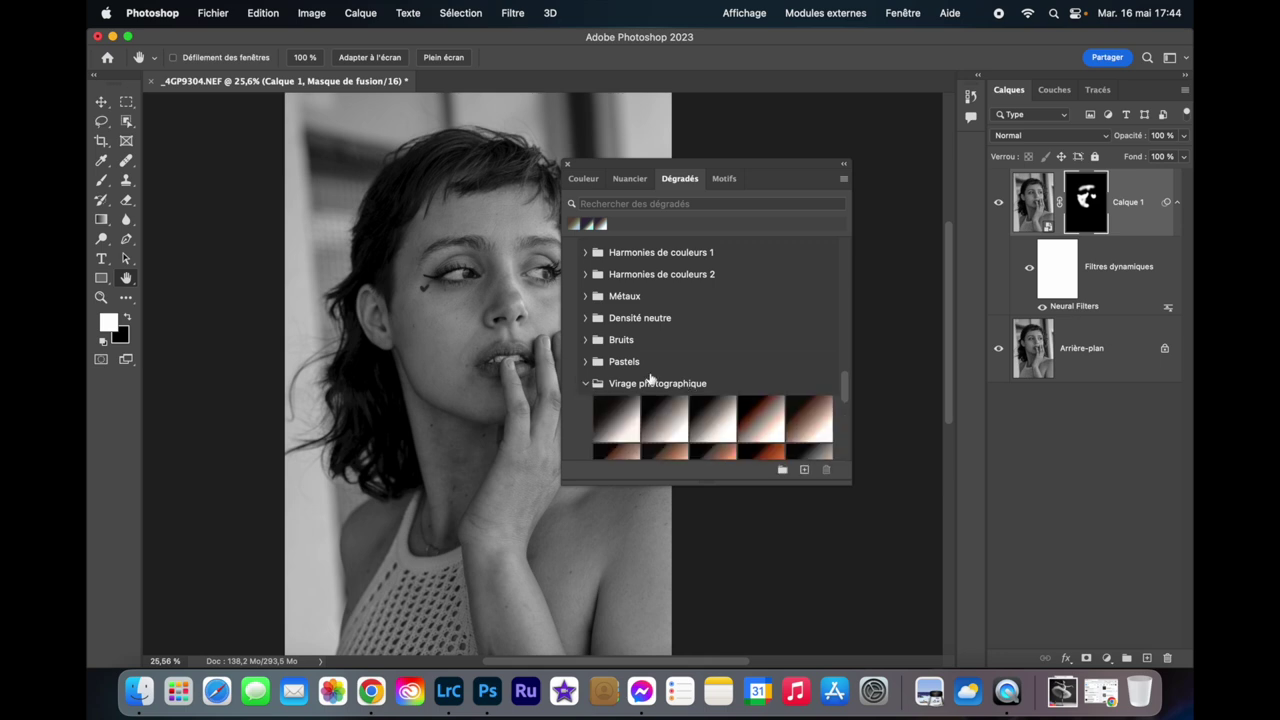
pyautogui.scroll(-2, 675, 365)
pyautogui.scroll(-2, 675, 365)
pyautogui.scroll(-2, 675, 365)
pyautogui.scroll(-2, 675, 365)
pyautogui.scroll(-2, 675, 365)
pyautogui.scroll(2, 675, 365)
pyautogui.scroll(2, 675, 365)
pyautogui.scroll(2, 675, 365)
pyautogui.scroll(2, 675, 365)
pyautogui.scroll(2, 675, 365)
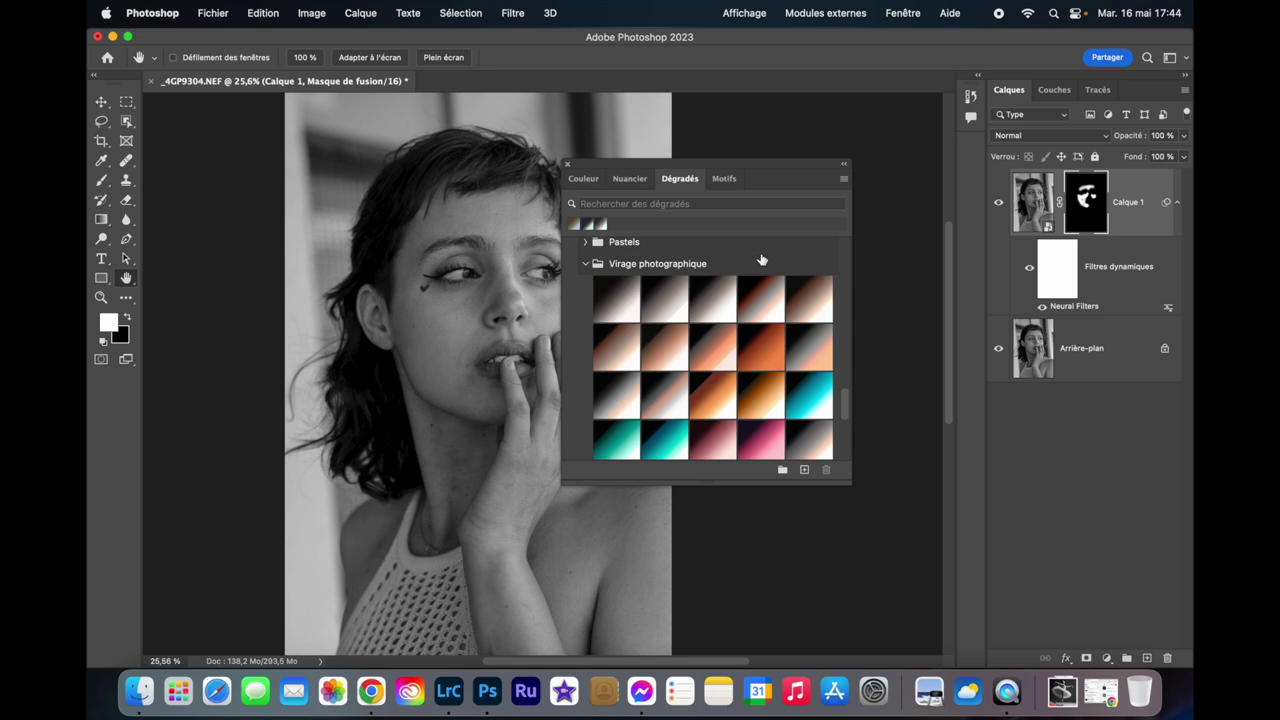
# Reposition the floating Dégradés panel and collapse the Virage photographique folder.
pyautogui.moveTo(779, 178); pyautogui.dragTo(831, 153)
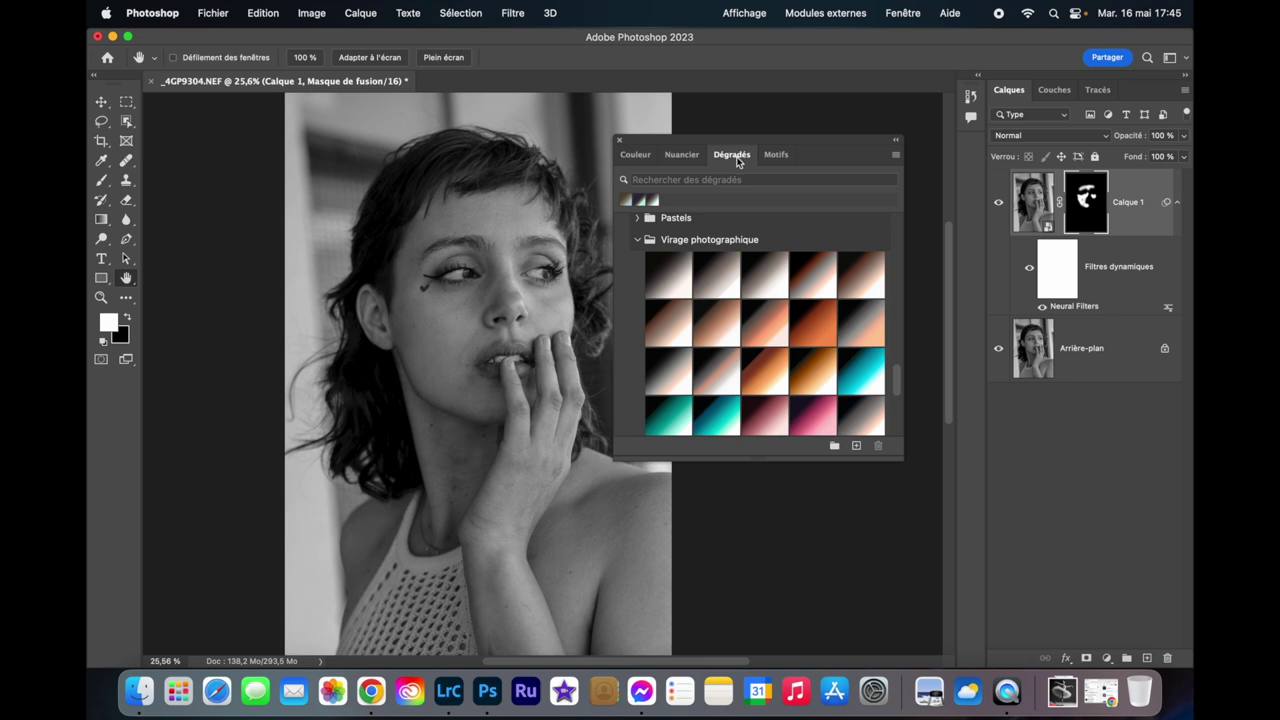
pyautogui.click(637, 240)
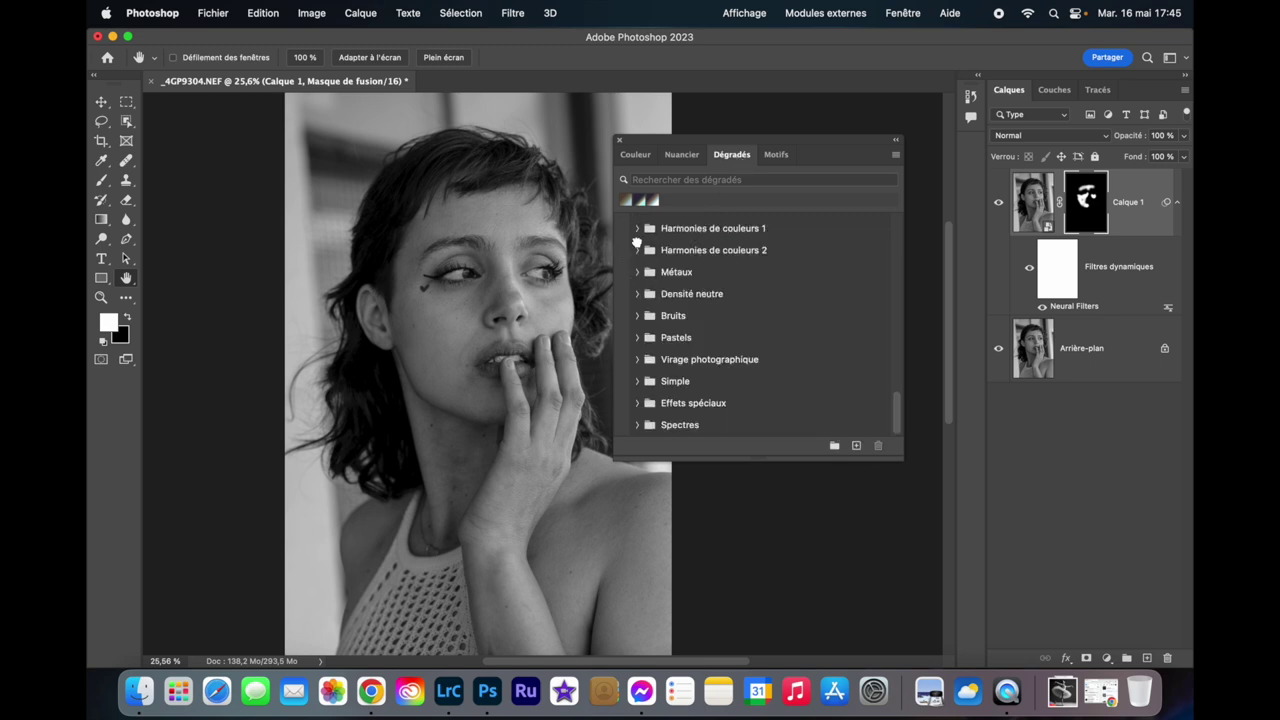
pyautogui.scroll(5, 721, 306)
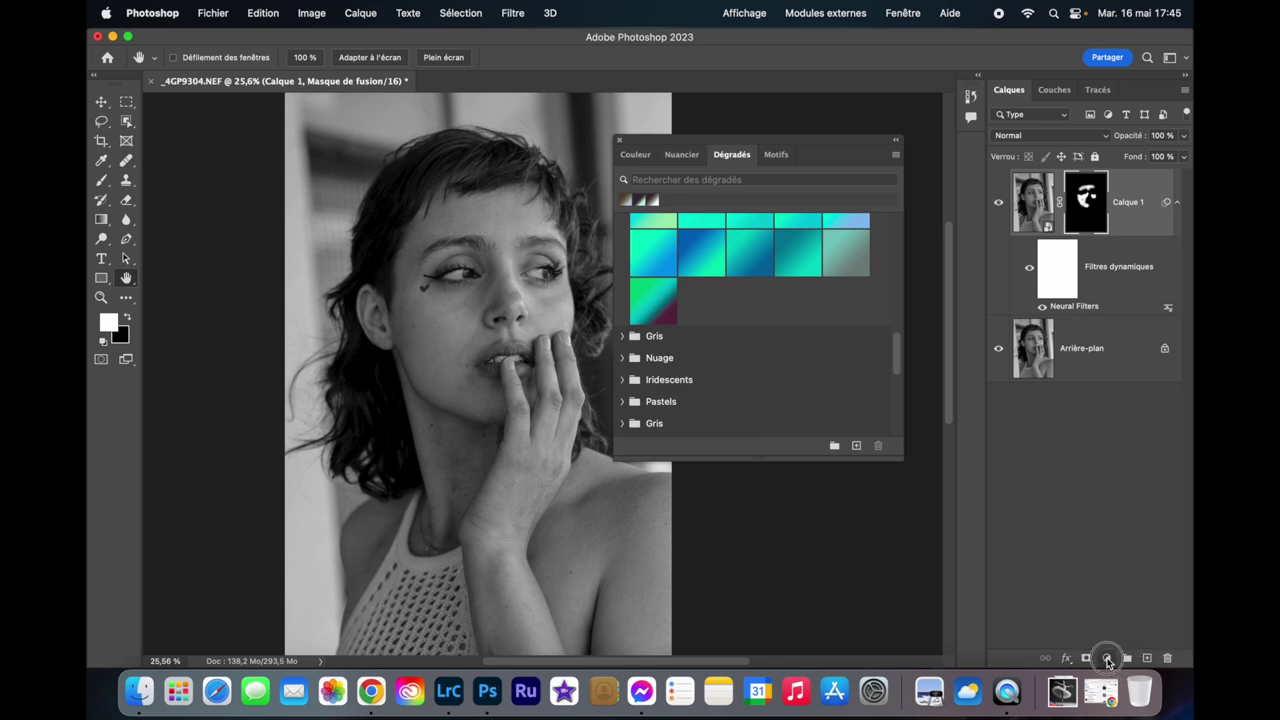
# Add a Courbe de transfert de dégradé adjustment layer and open its gradient editor.
pyautogui.click(1106, 659)
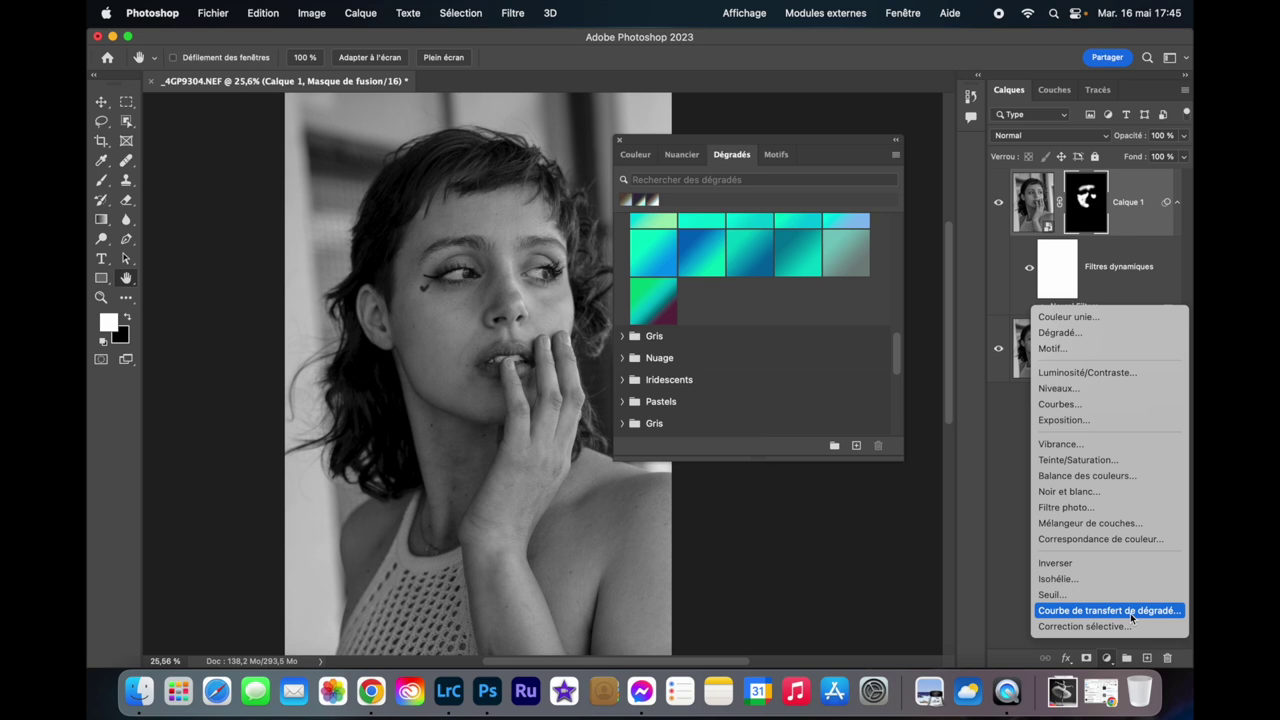
pyautogui.click(1130, 613)
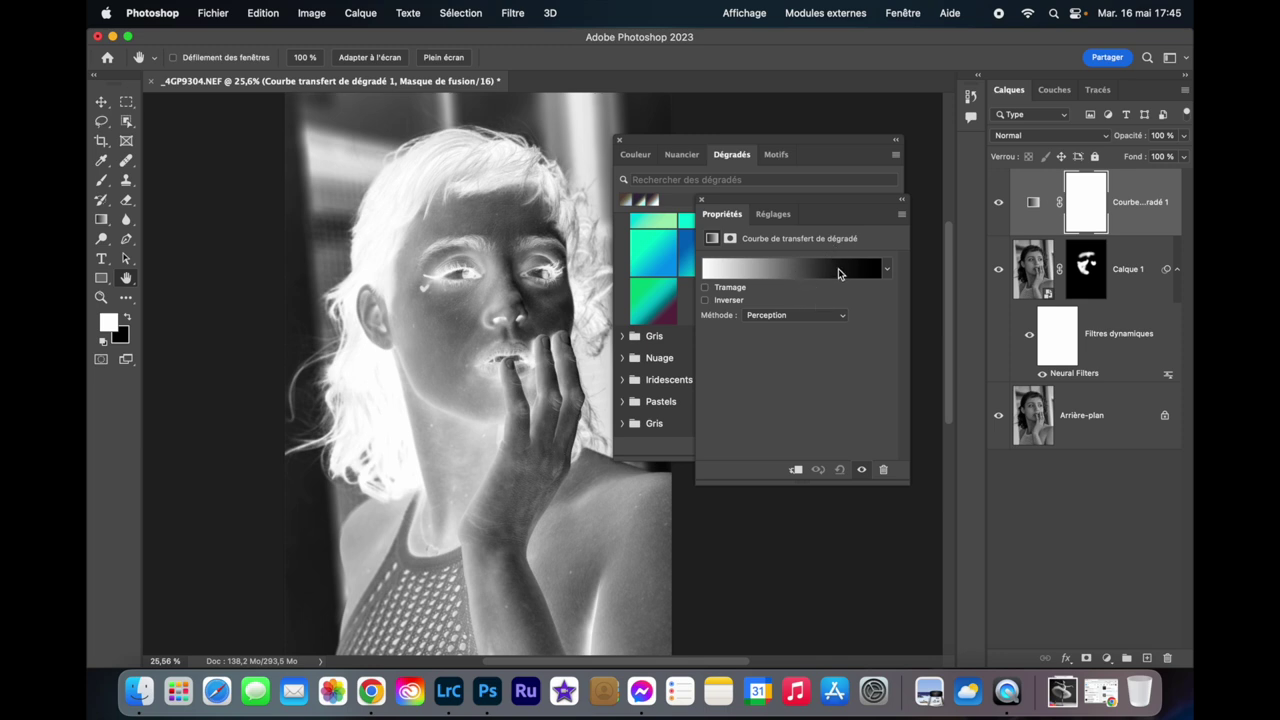
pyautogui.click(838, 272)
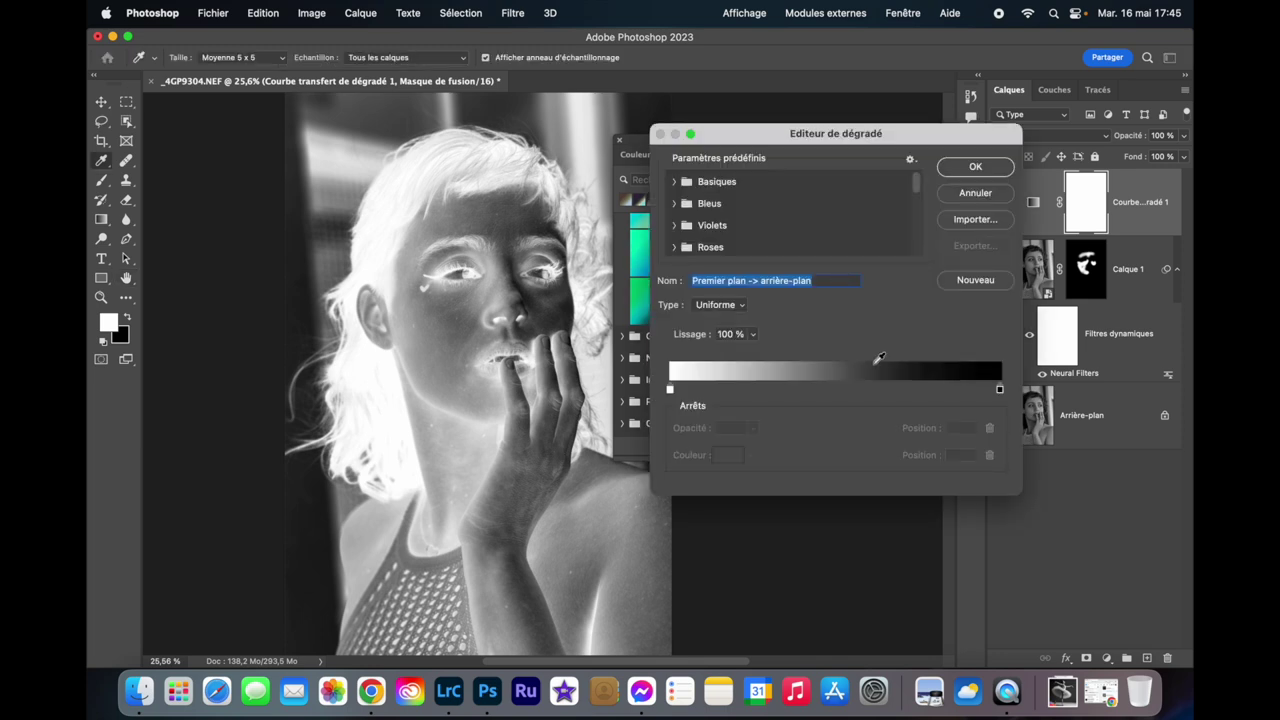
pyautogui.click(970, 168)
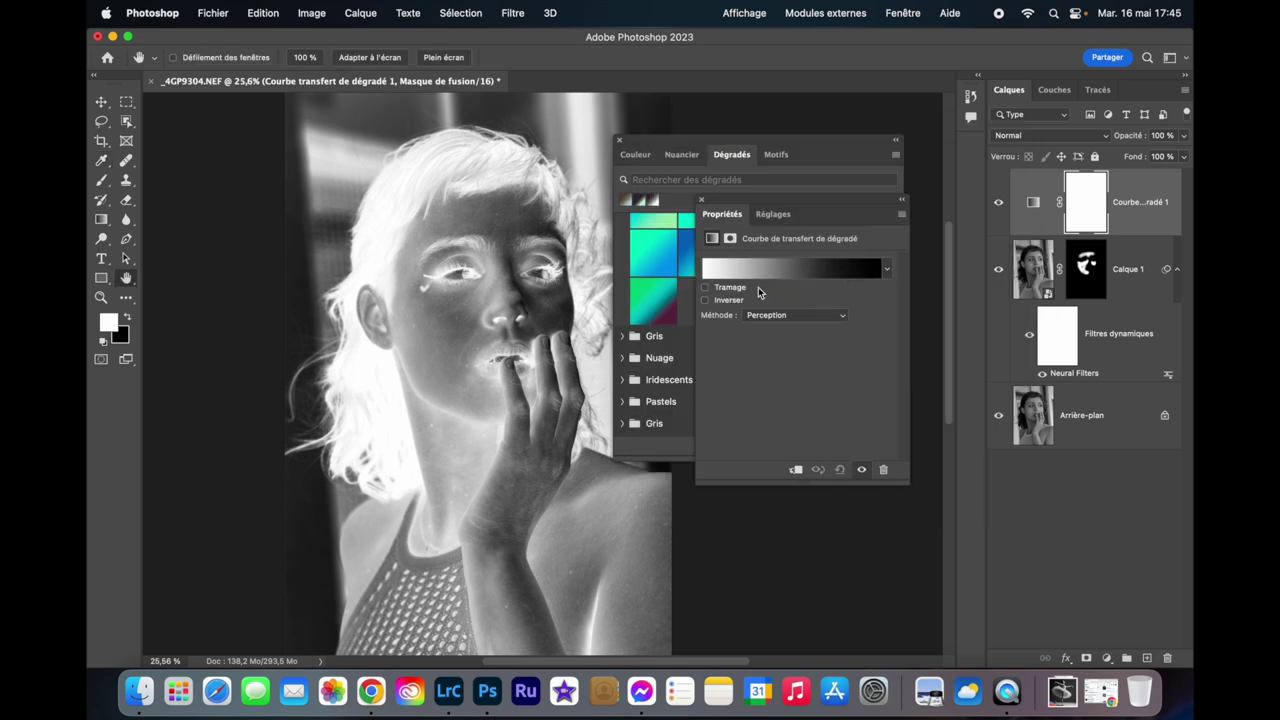
pyautogui.click(818, 273)
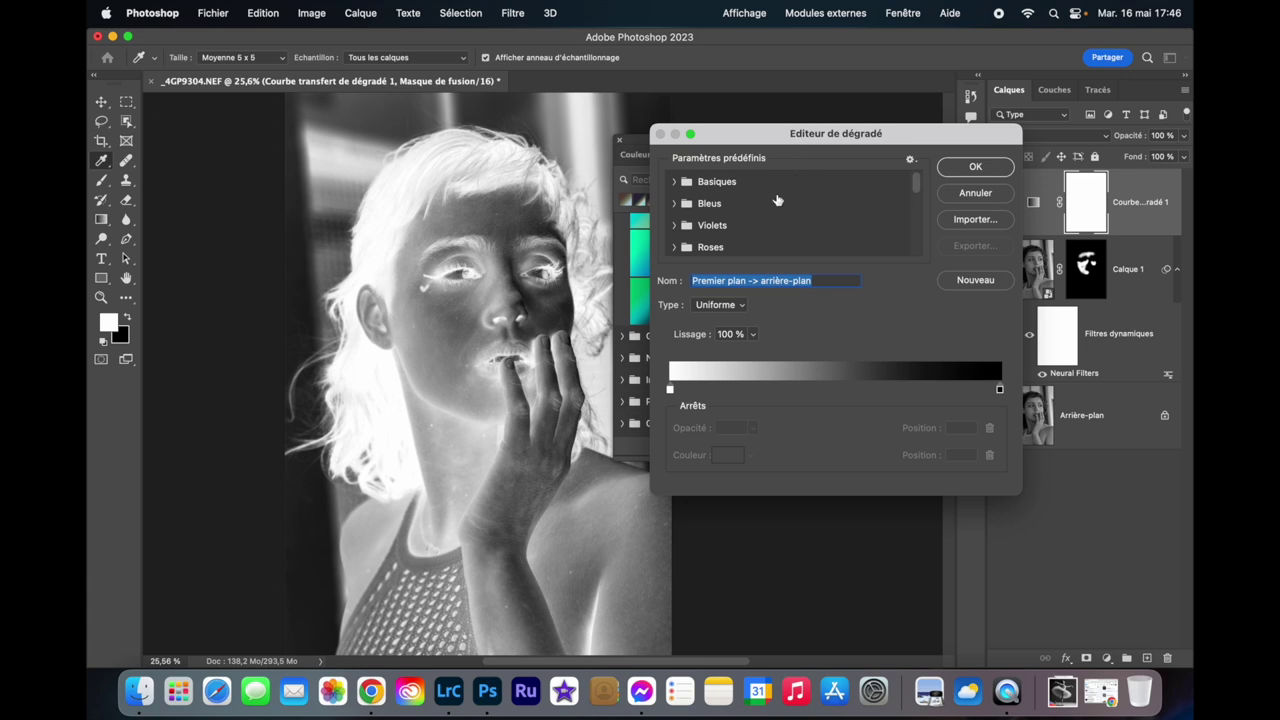
pyautogui.scroll(-10, 766, 228)
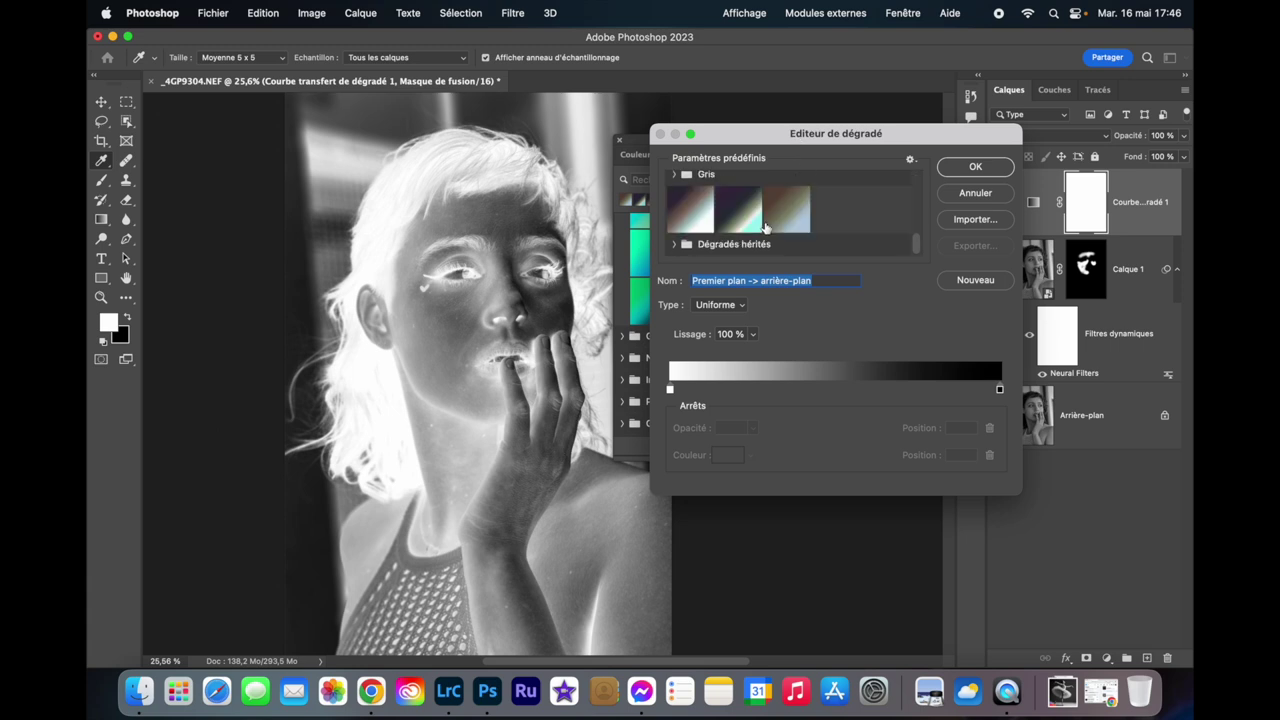
# Choose Sélénium 1 under Dégradés hérités > Virage photographique and confirm it.
pyautogui.click(675, 246)
pyautogui.scroll(-2, 675, 248)
pyautogui.scroll(-3, 675, 248)
pyautogui.scroll(-1, 675, 250)
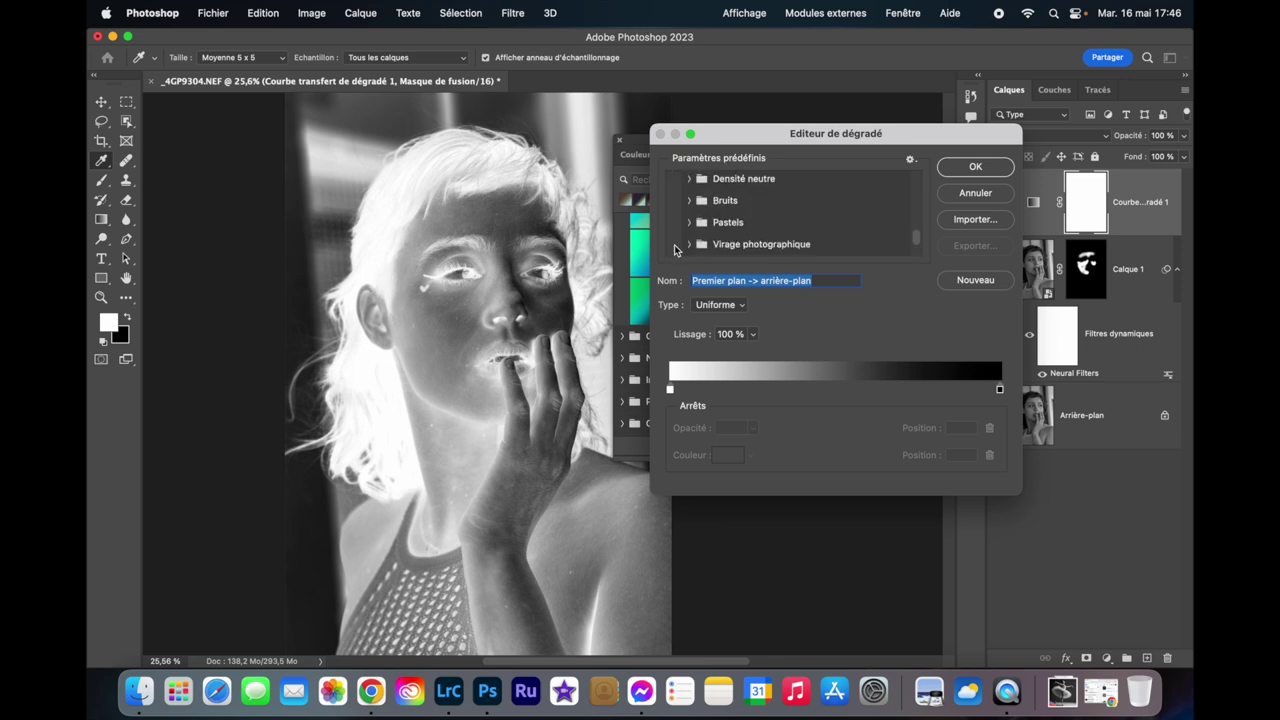
pyautogui.click(689, 237)
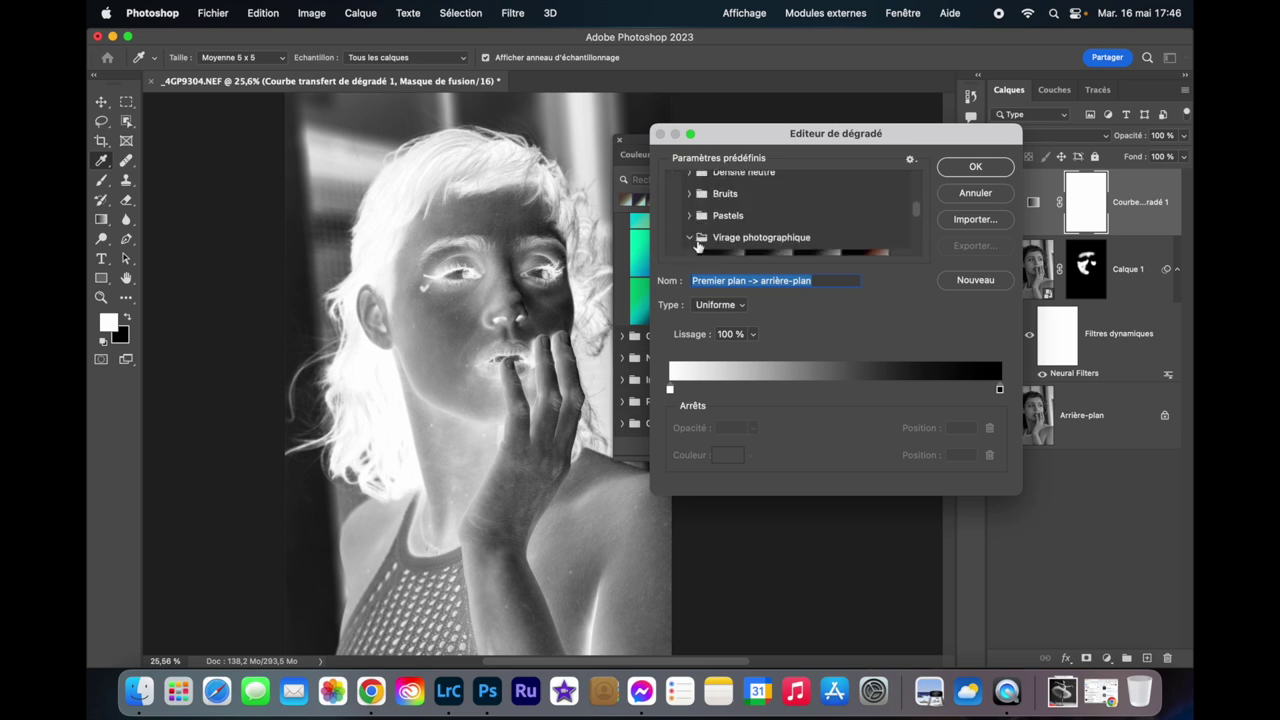
pyautogui.scroll(-2, 828, 204)
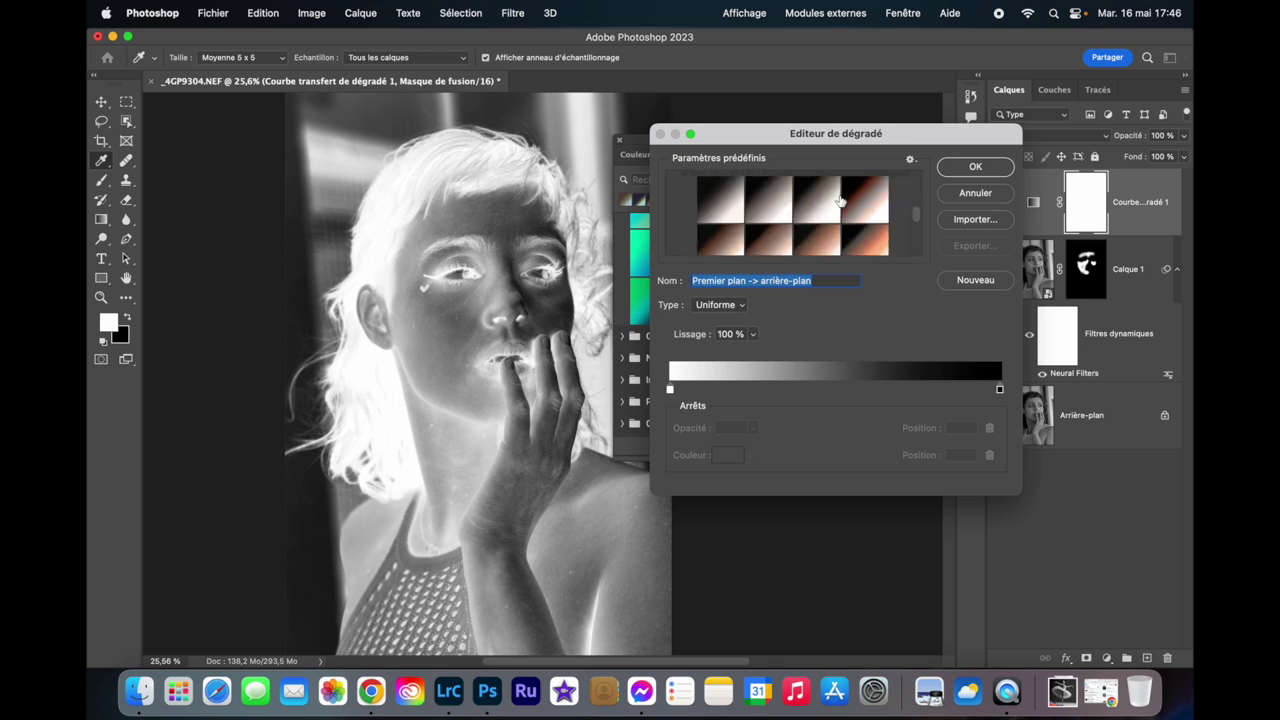
pyautogui.click(769, 210)
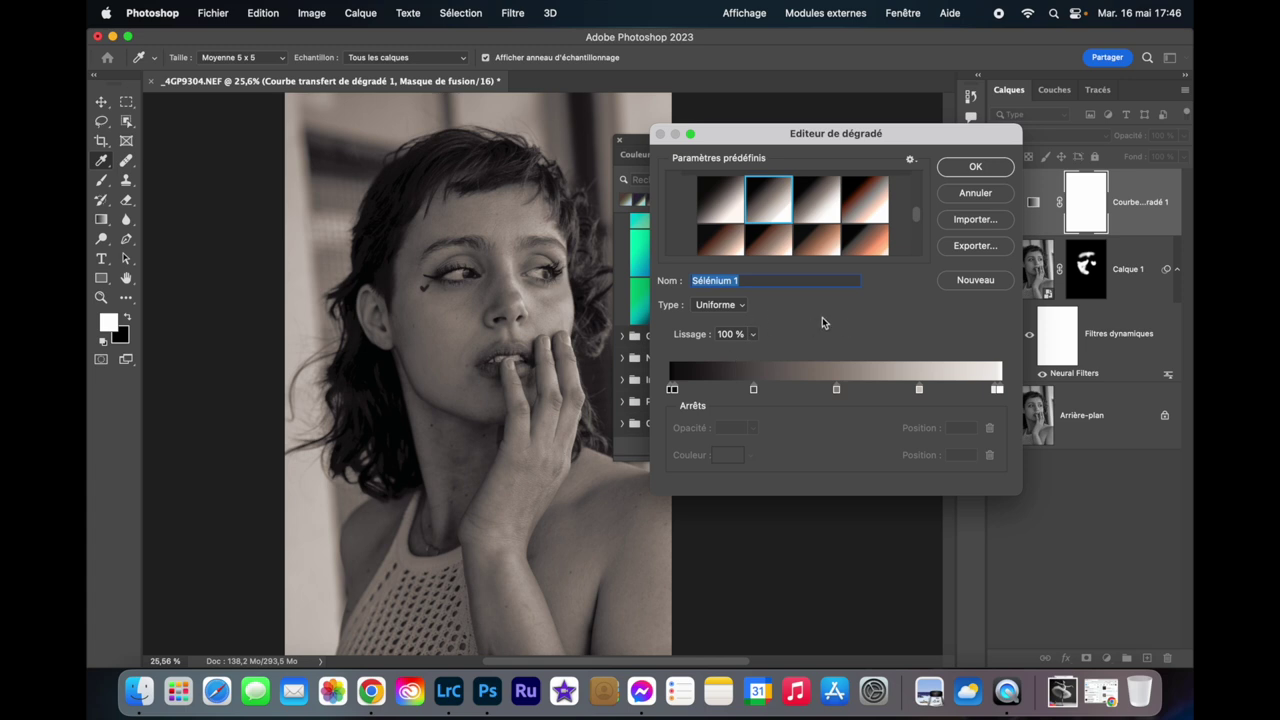
pyautogui.click(978, 170)
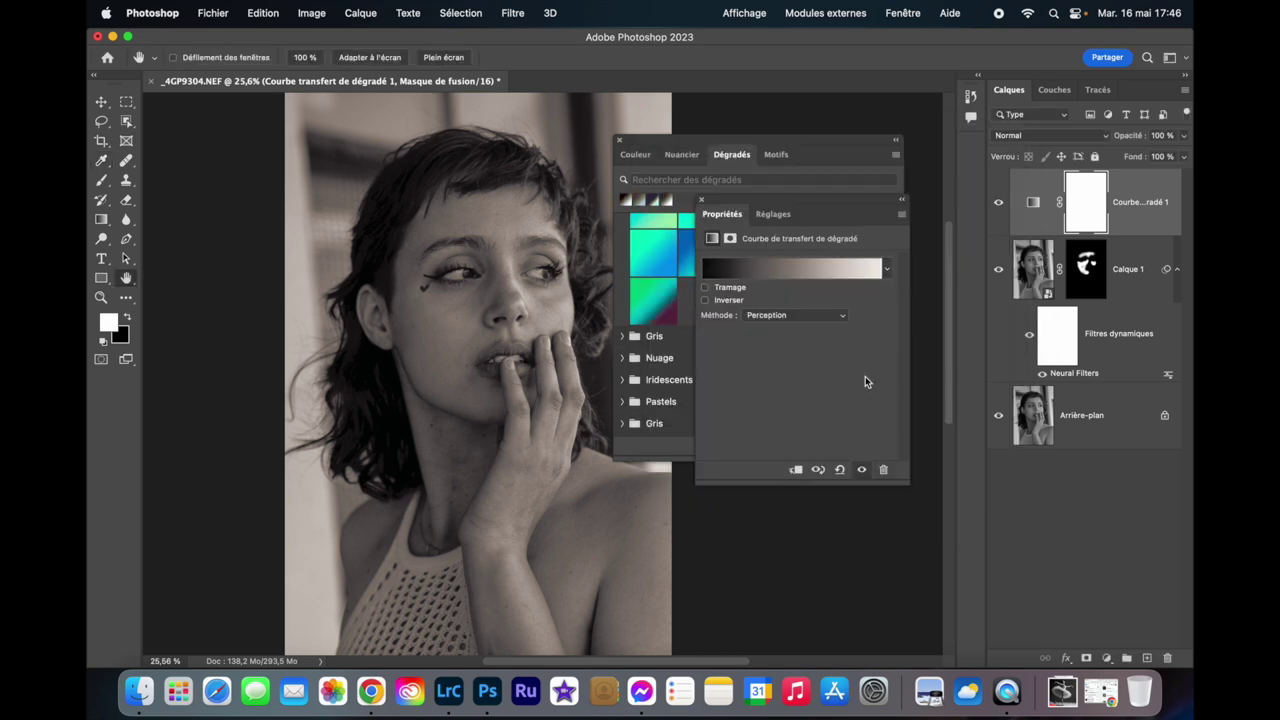
# Close the Dégradés panel, move the Properties panel aside, and try lower gradient map opacities.
pyautogui.click(619, 141)
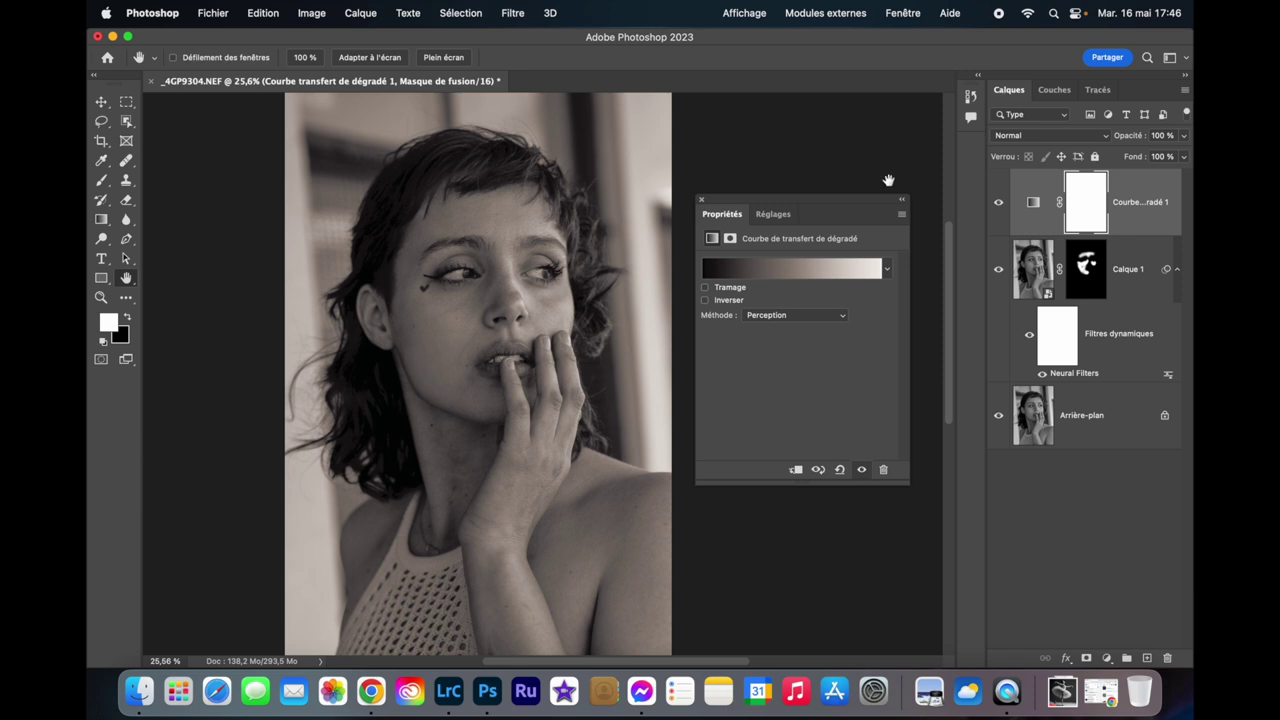
pyautogui.moveTo(865, 222); pyautogui.dragTo(881, 242)
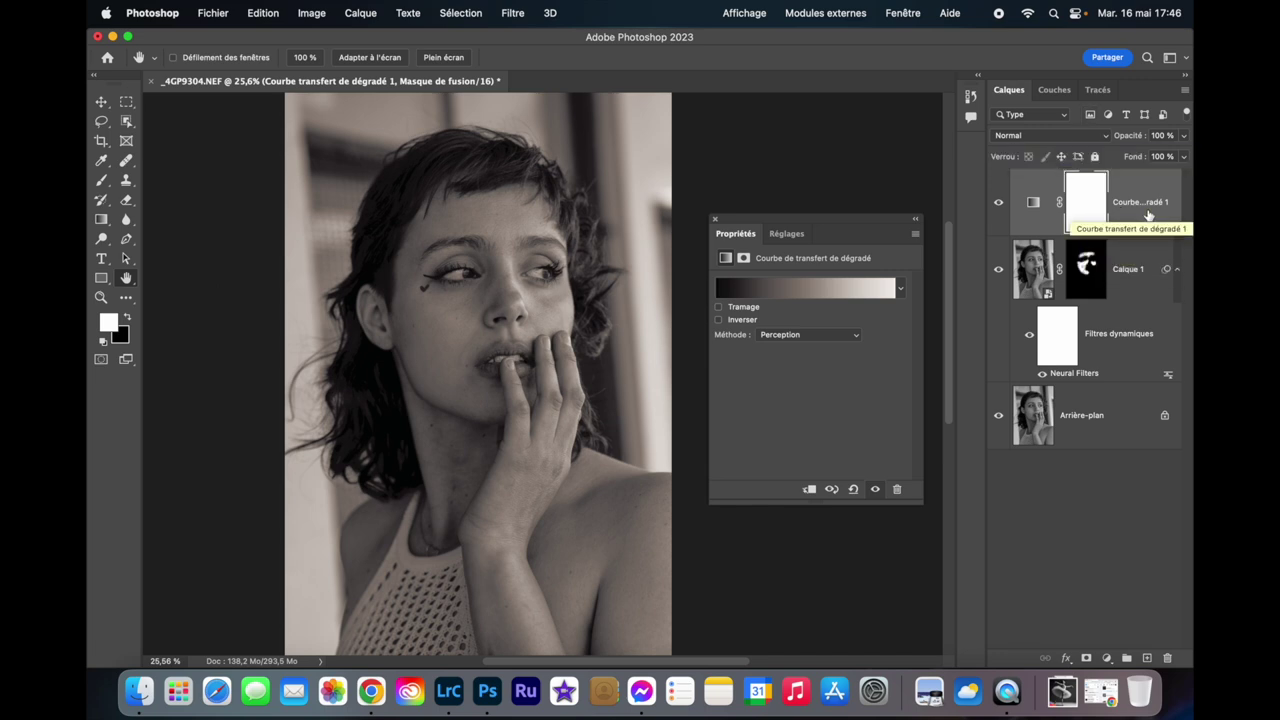
pyautogui.click(1184, 135)
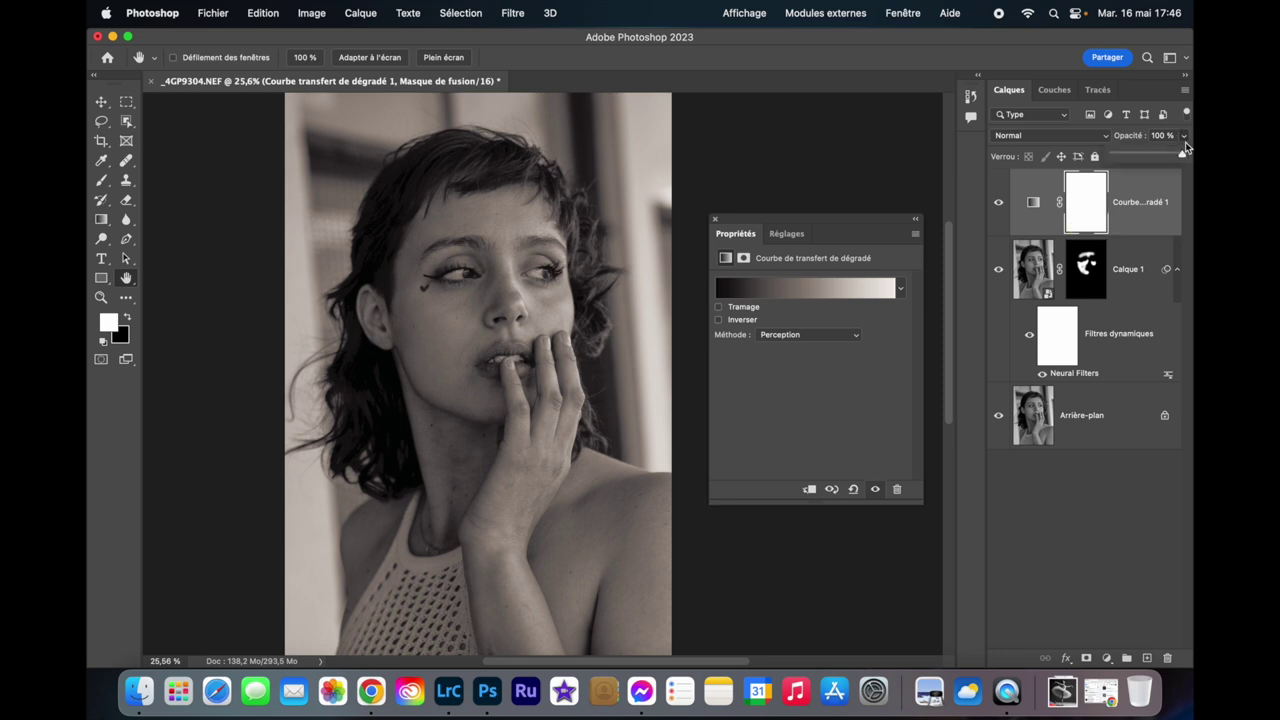
pyautogui.moveTo(1183, 158); pyautogui.dragTo(1149, 158)
pyautogui.moveTo(1167, 156); pyautogui.dragTo(1182, 156)
# Try Lumière tamisée blending on the gradient map and preview a lower opacity.
pyautogui.click(1033, 202)
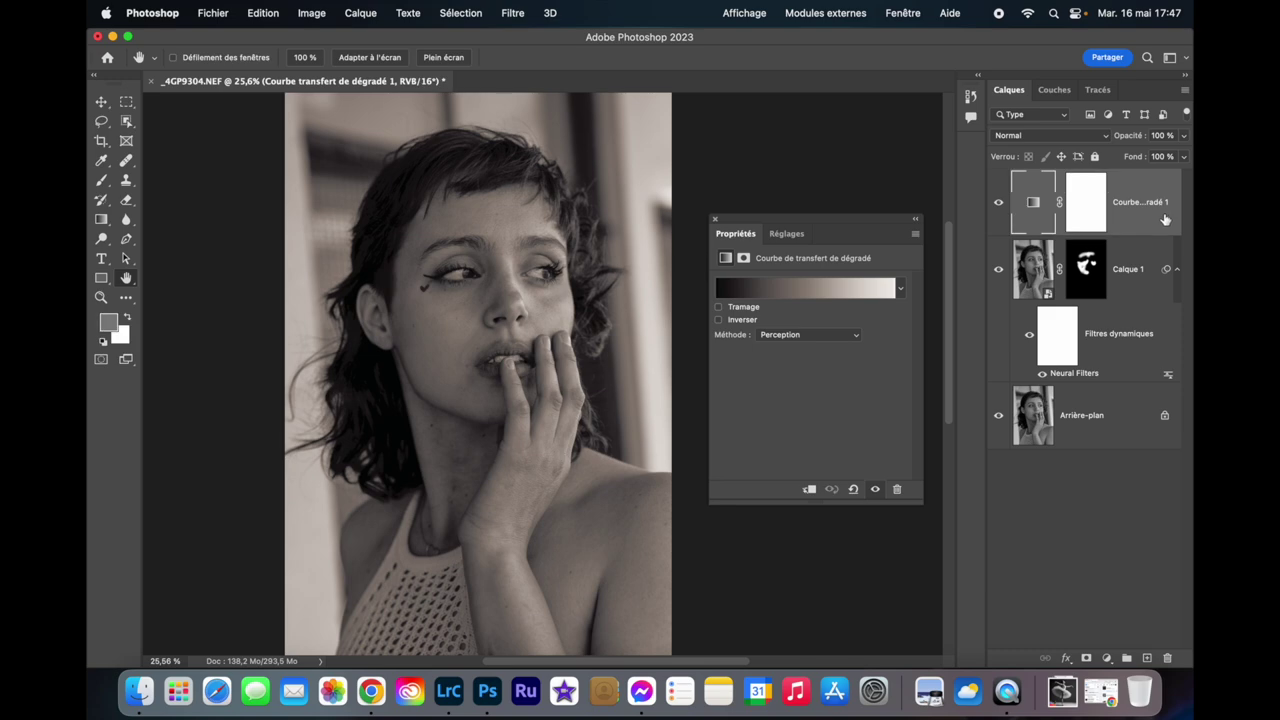
pyautogui.click(1049, 136)
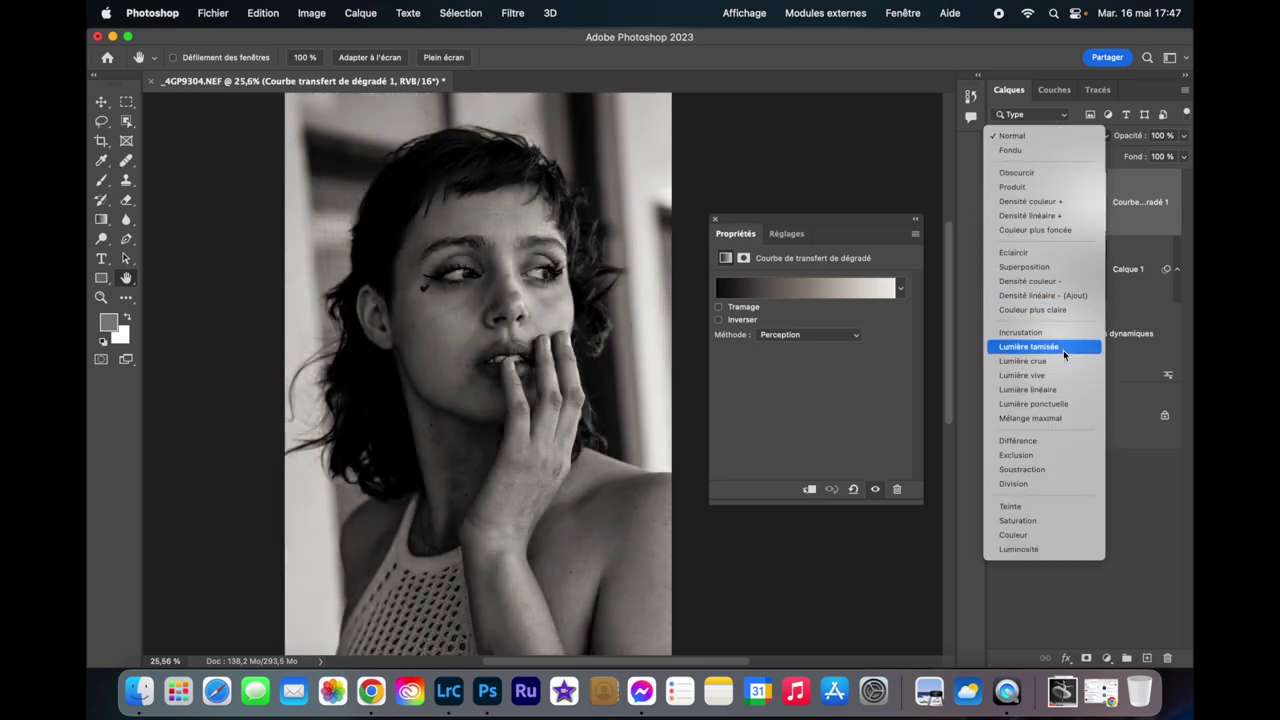
pyautogui.click(1063, 350)
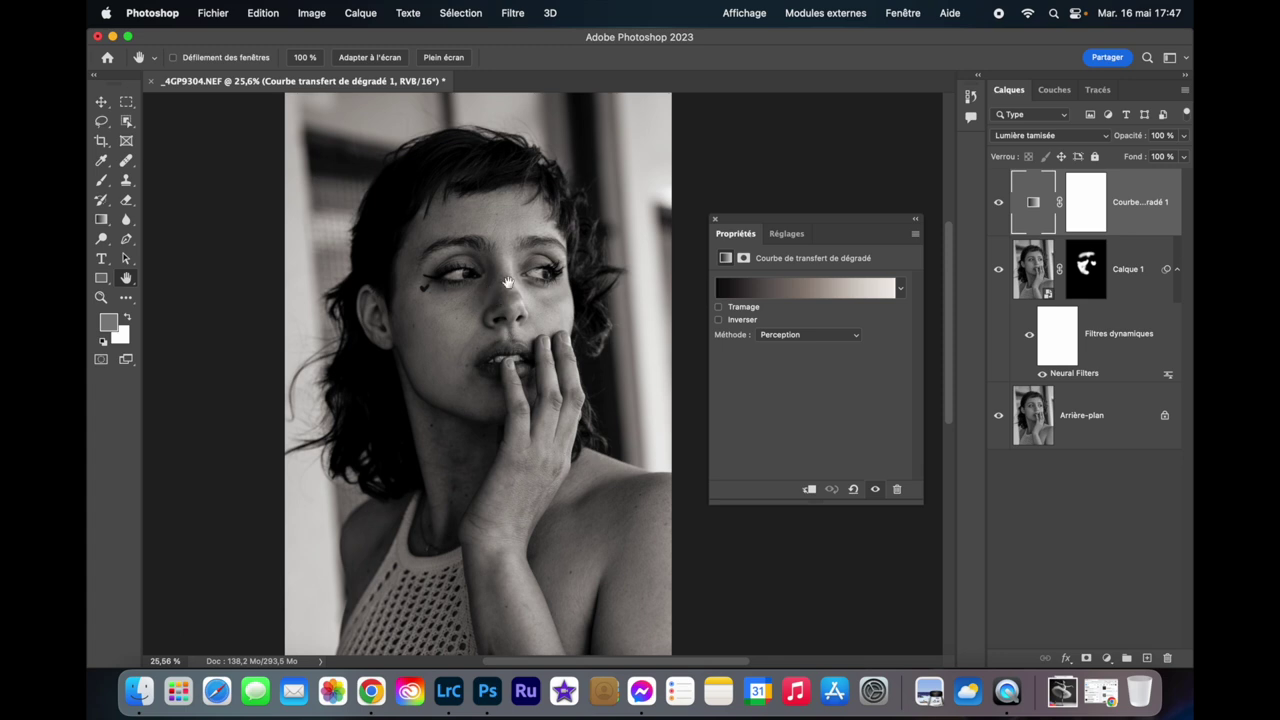
pyautogui.click(1184, 138)
pyautogui.moveTo(1183, 156); pyautogui.dragTo(1136, 168)
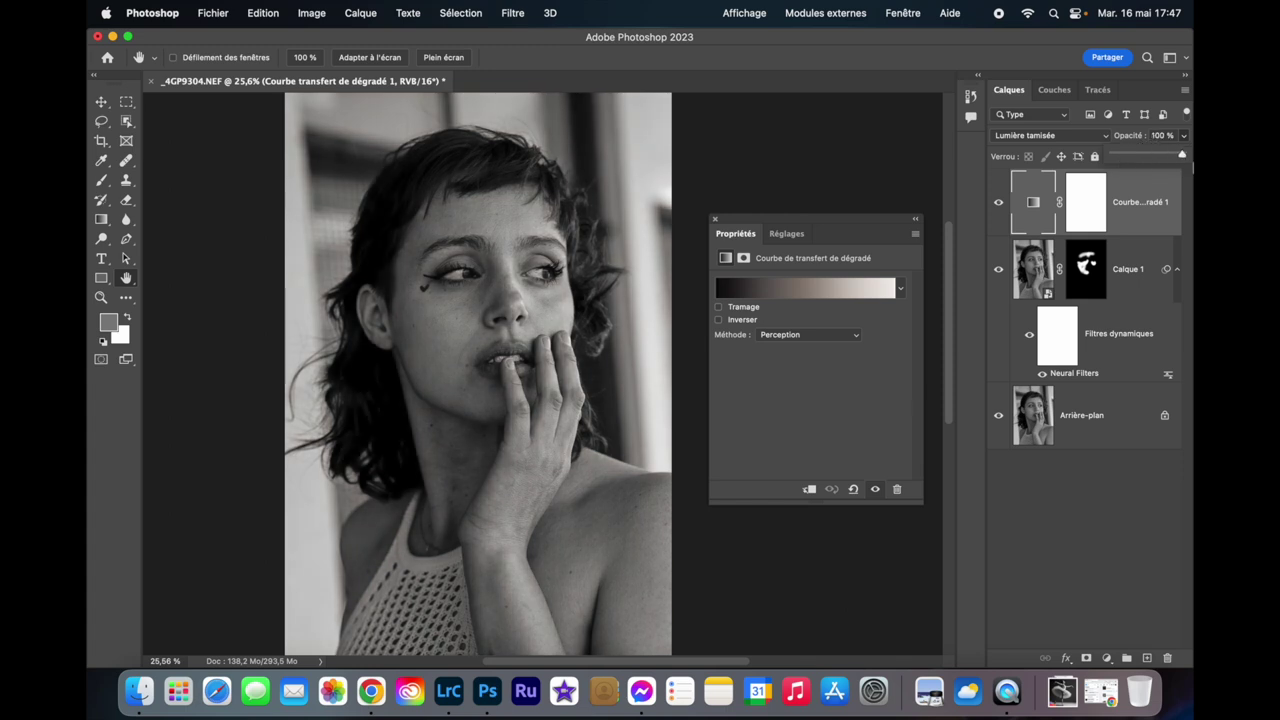
pyautogui.moveTo(1135, 168); pyautogui.dragTo(1190, 162)
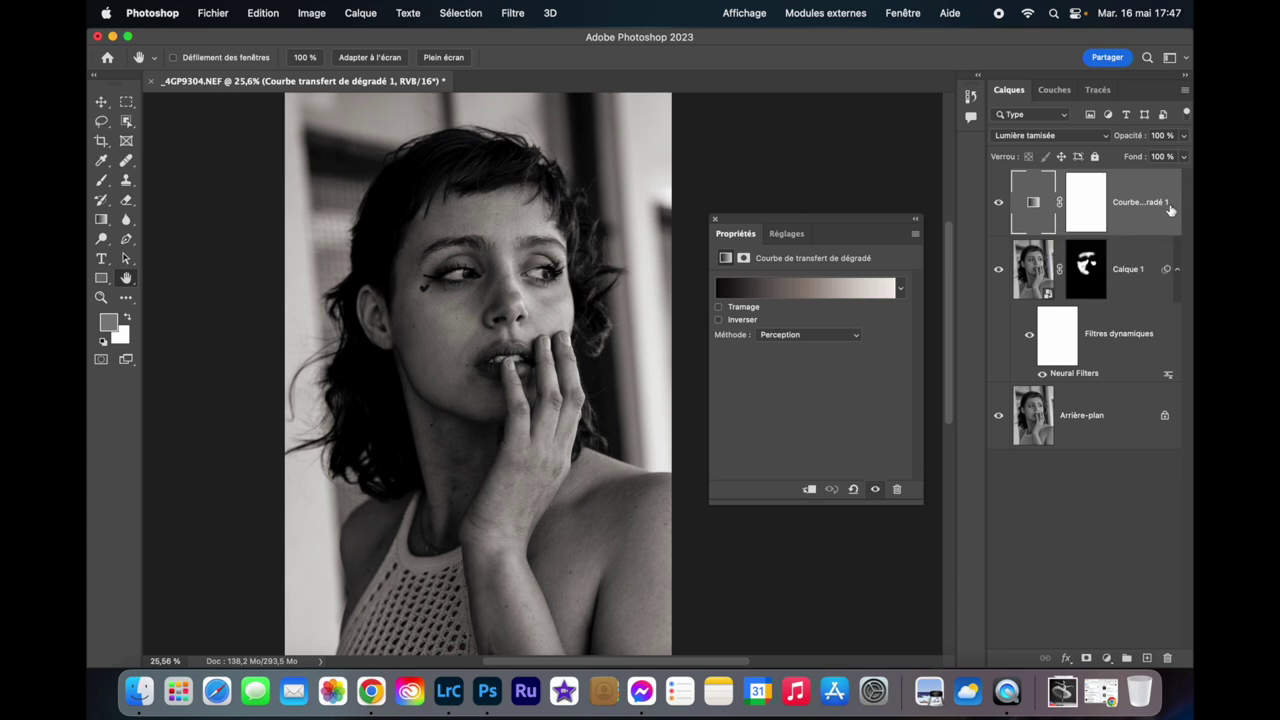
# Return the gradient map to Normal blending at 37 % opacity and close Propriétés.
pyautogui.click(1075, 141)
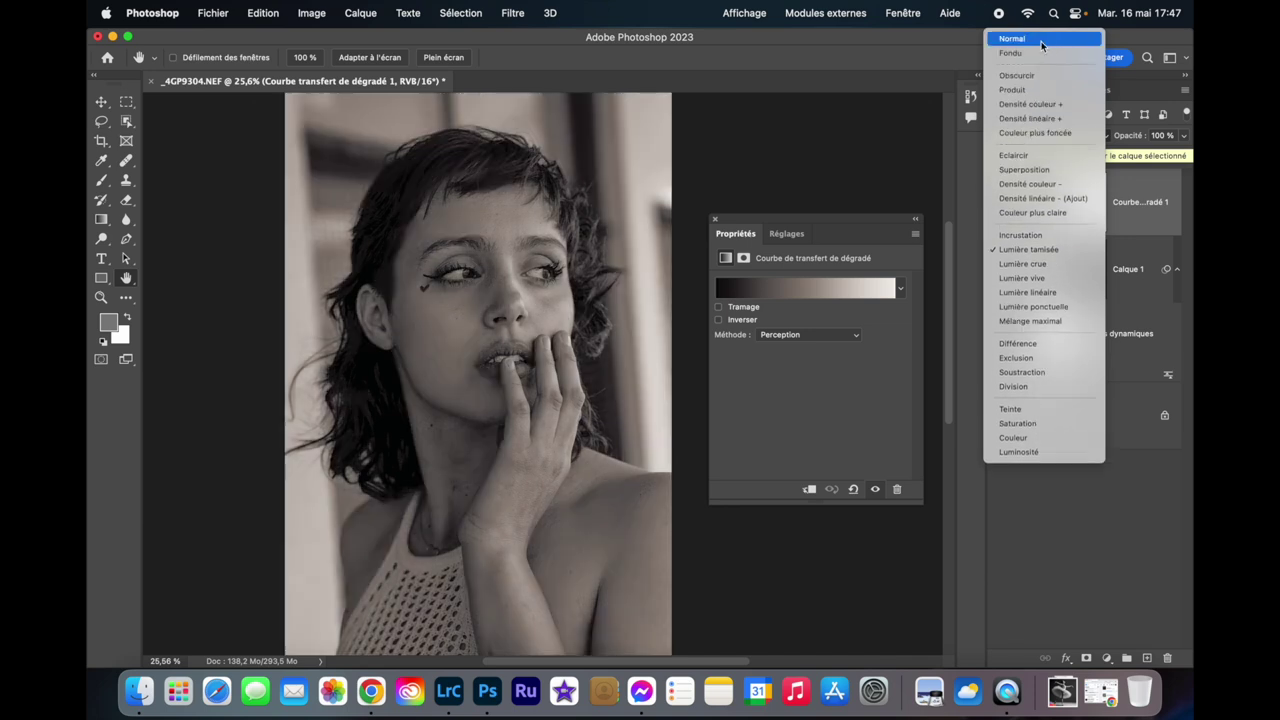
pyautogui.click(1041, 41)
pyautogui.click(1184, 136)
pyautogui.moveTo(1184, 157); pyautogui.dragTo(1139, 163)
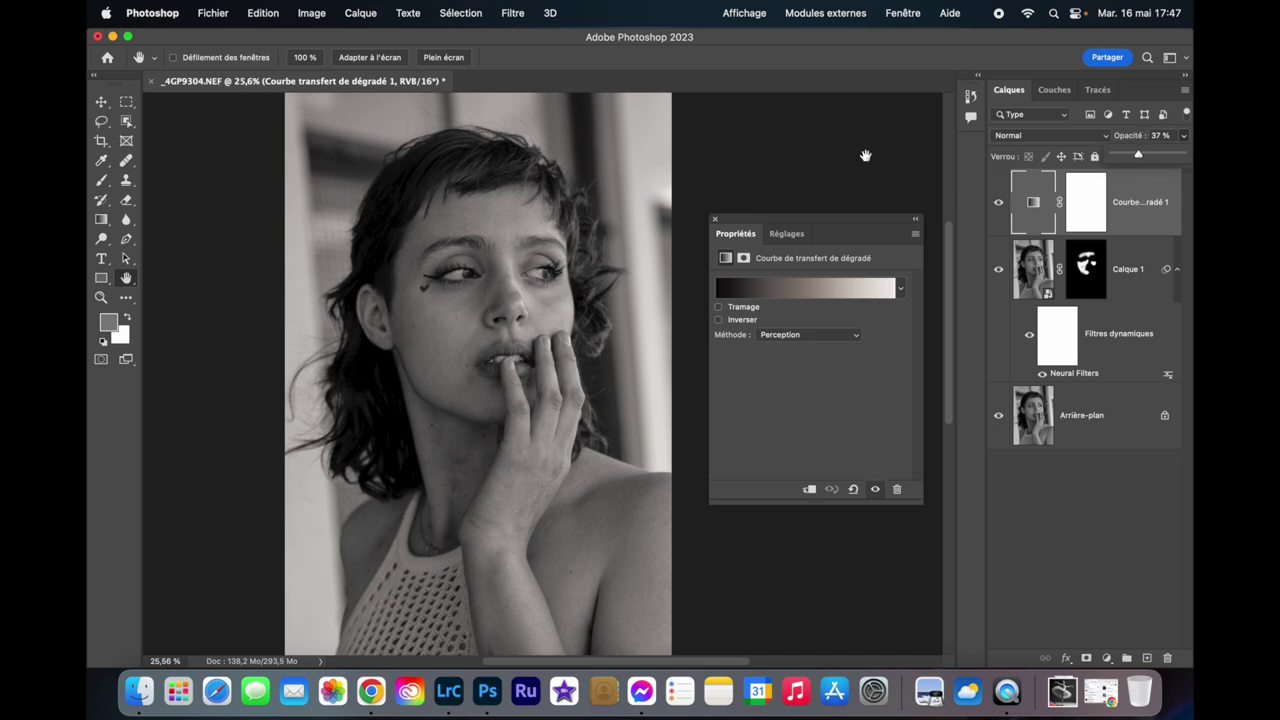
pyautogui.click(714, 218)
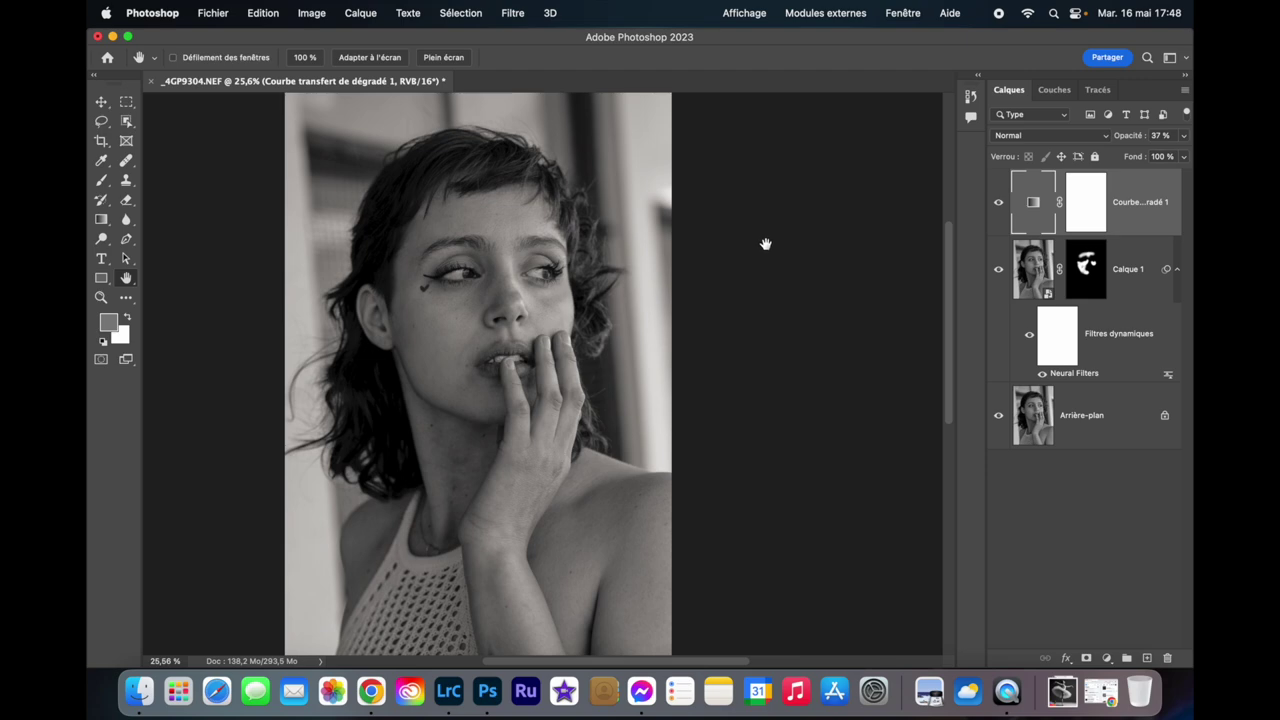